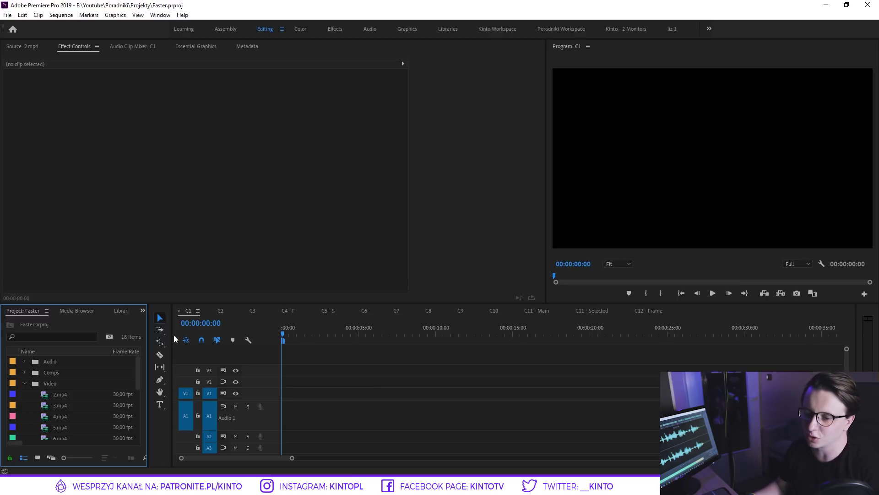
# Load 2.mp4, then the river clip 3.mp4, in the Source Monitor and skim through the footage
pyautogui.doubleClick(57, 393)
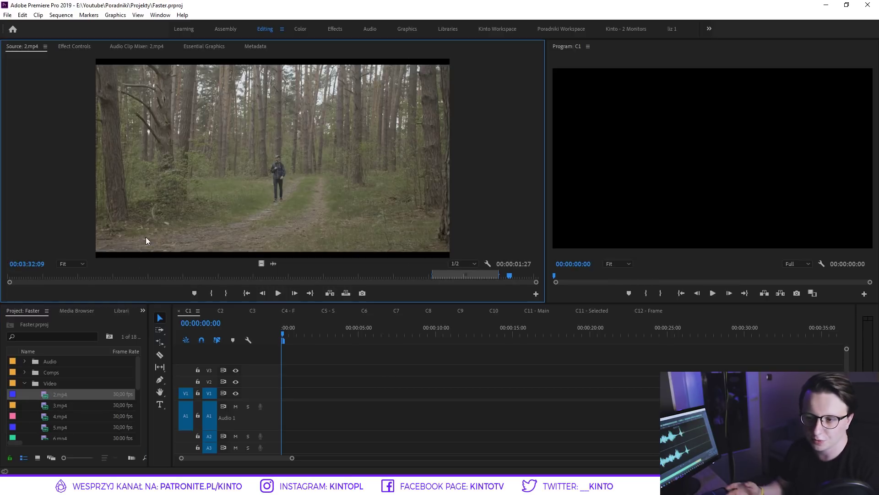
pyautogui.doubleClick(53, 405)
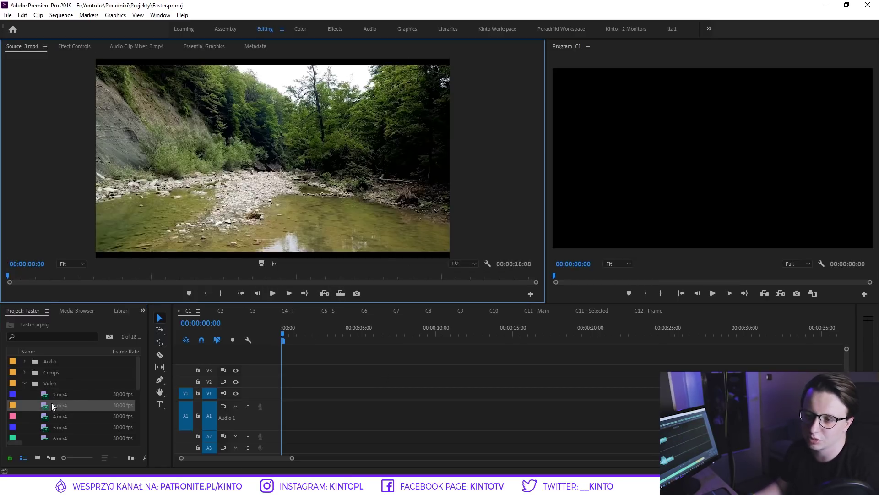
pyautogui.moveTo(65, 278)
pyautogui.mouseDown()
pyautogui.moveTo(521, 278)
pyautogui.moveTo(29, 274)
pyautogui.moveTo(420, 279)
pyautogui.moveTo(381, 289)
pyautogui.mouseUp()
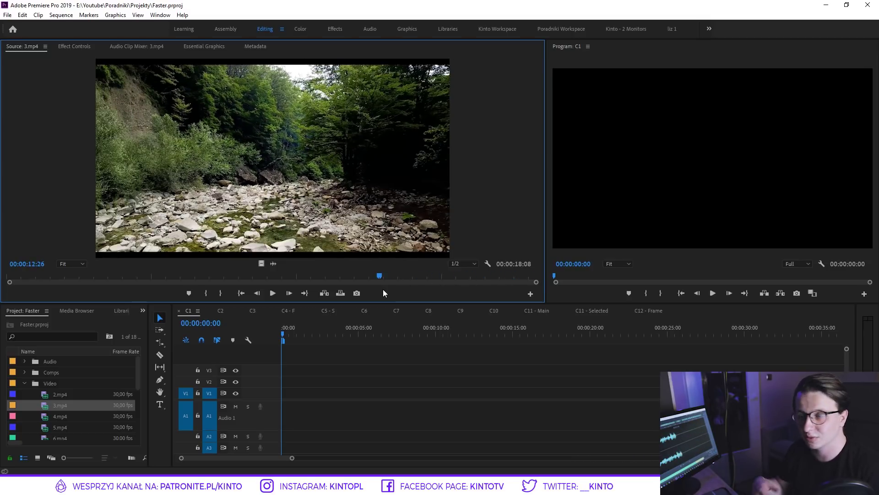
pyautogui.moveTo(187, 276)
pyautogui.mouseDown()
pyautogui.moveTo(236, 268)
pyautogui.moveTo(8, 272)
pyautogui.mouseUp()
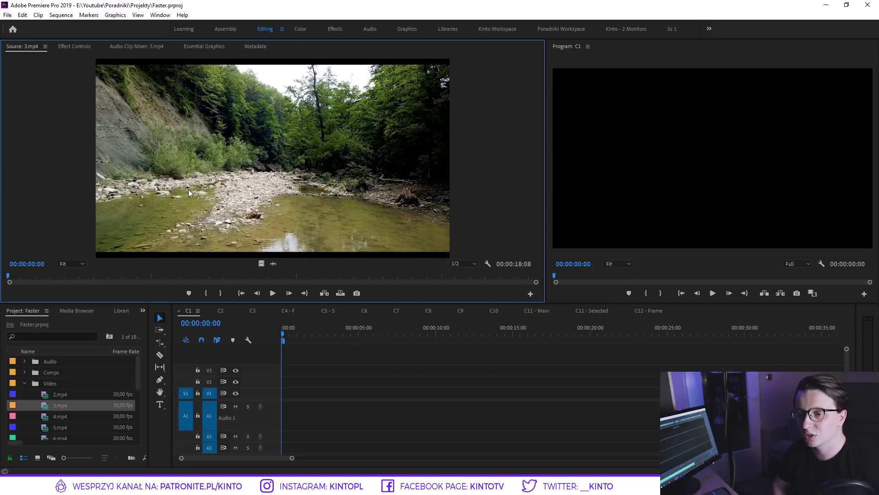
# Review 3.mp4 with J/K/L playback and set its In point at 00:00:05:26
pyautogui.press('space')
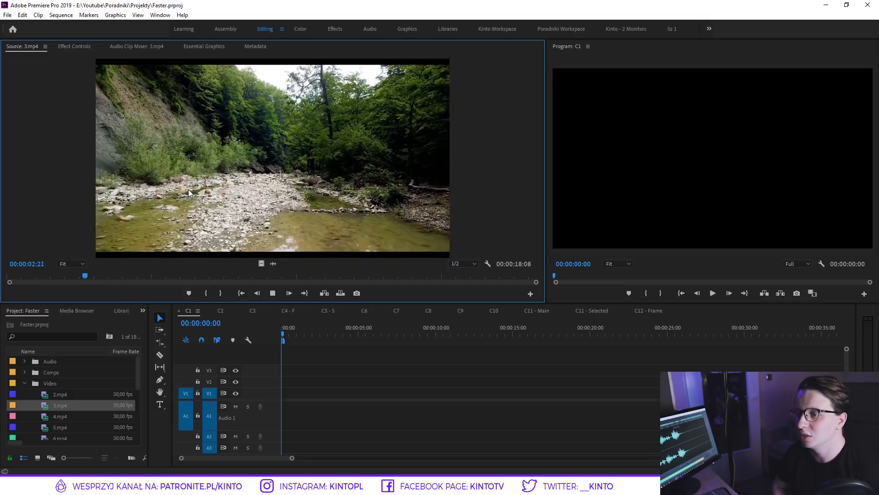
pyautogui.press('l')
pyautogui.press('l')
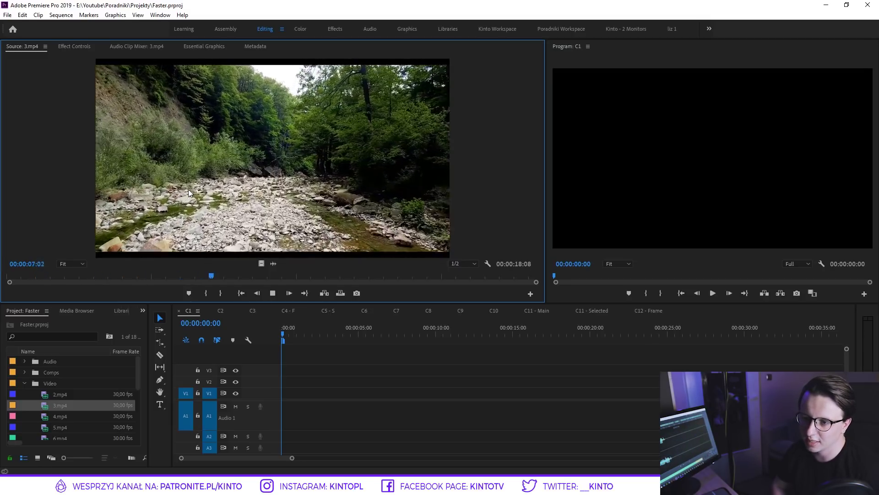
pyautogui.press('k')
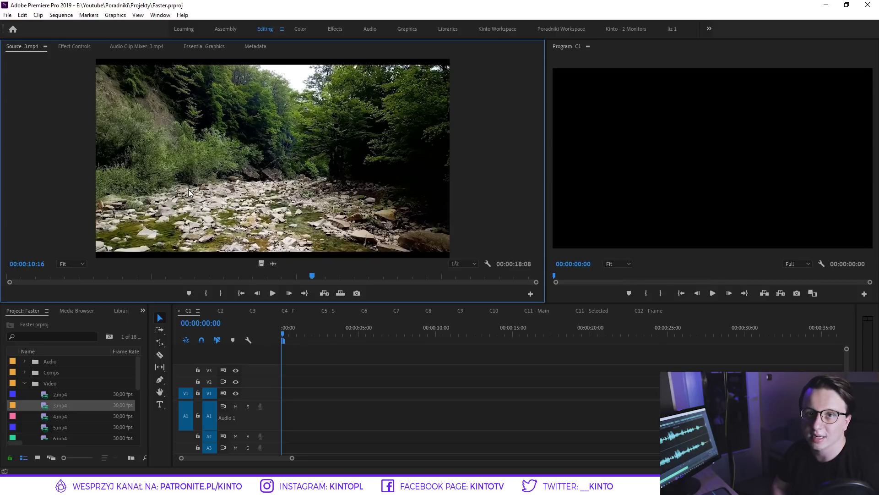
pyautogui.press('j')
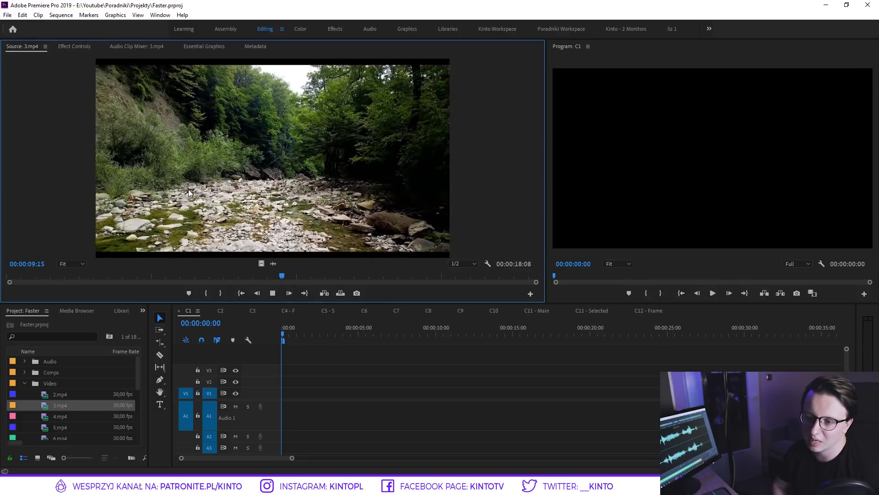
pyautogui.press('j')
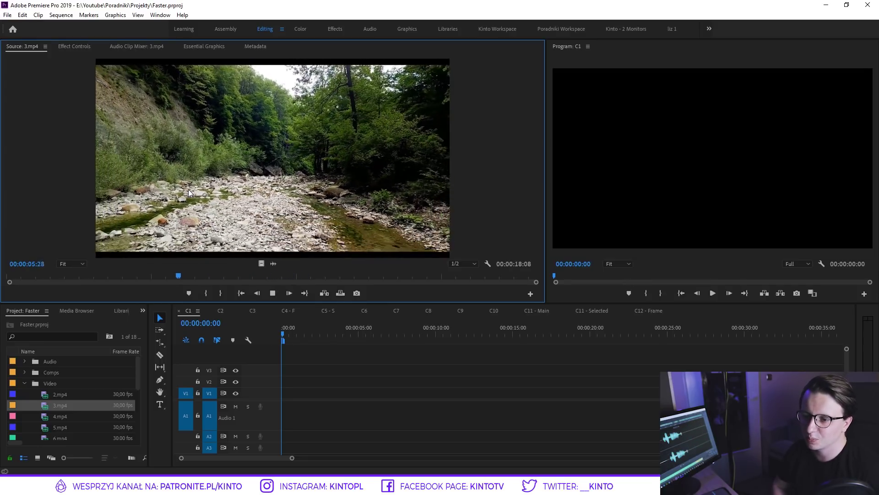
pyautogui.press('k')
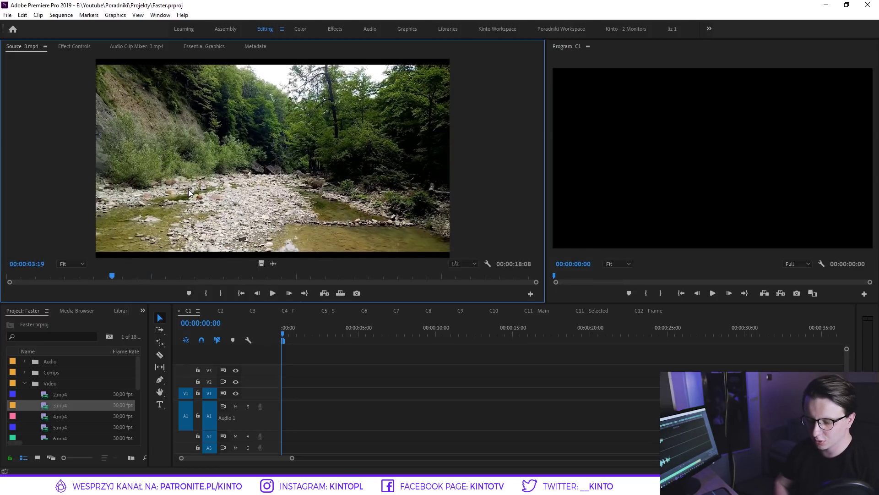
pyautogui.press('l')
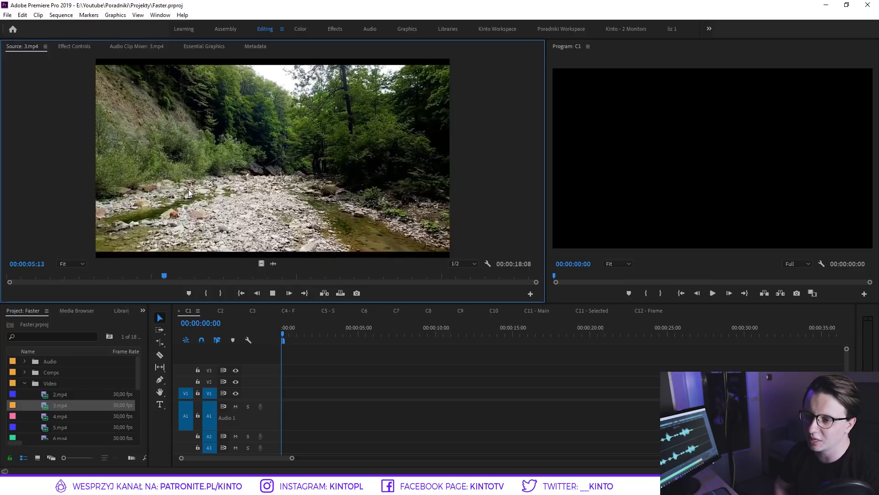
pyautogui.press('k')
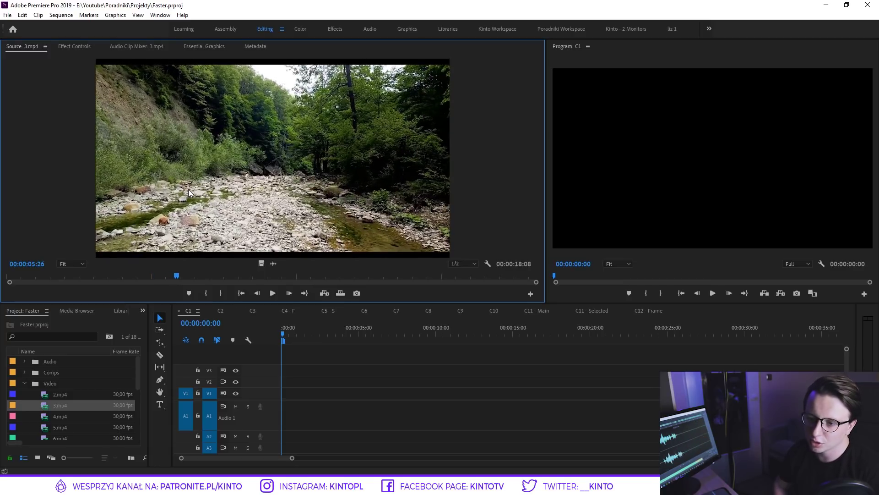
pyautogui.press('i')
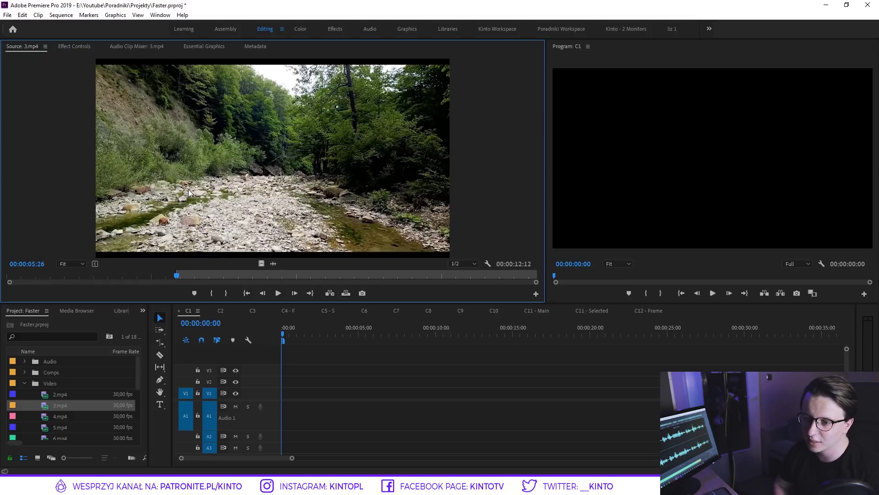
# Mark 3.mp4's Out point at 00:00:12:25 and add the 7-second section to C1
pyautogui.press('l')
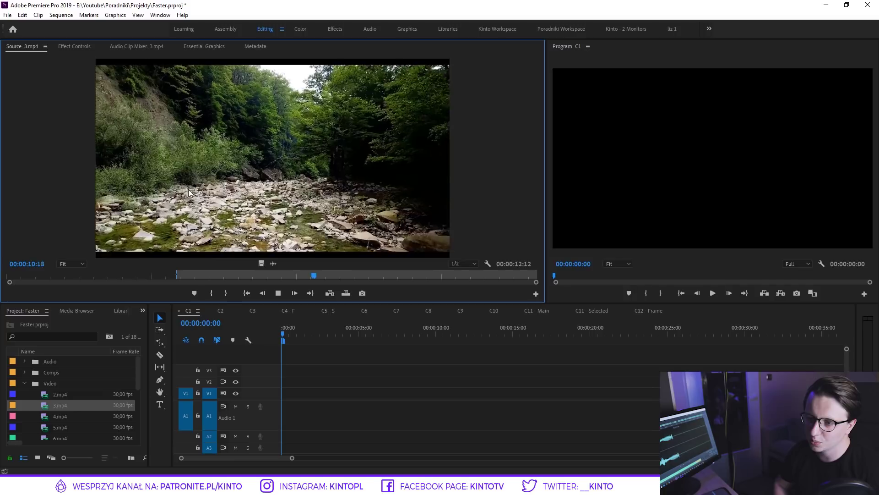
pyautogui.press('k')
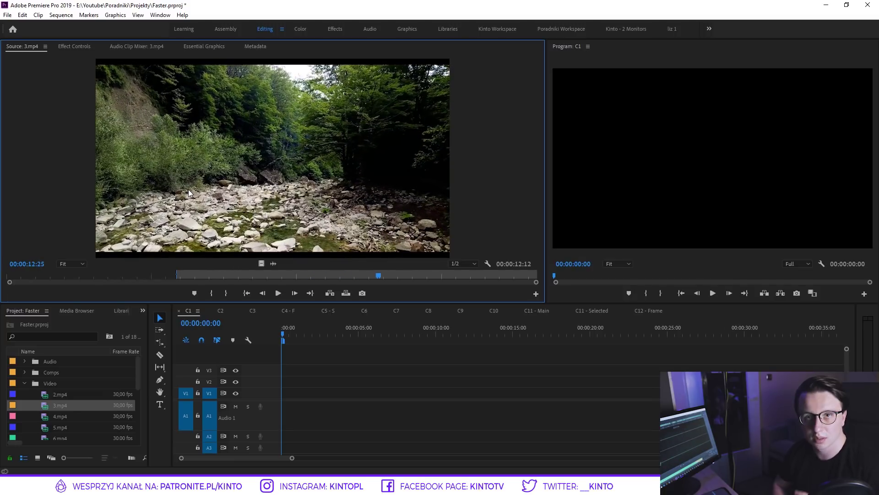
pyautogui.press('o')
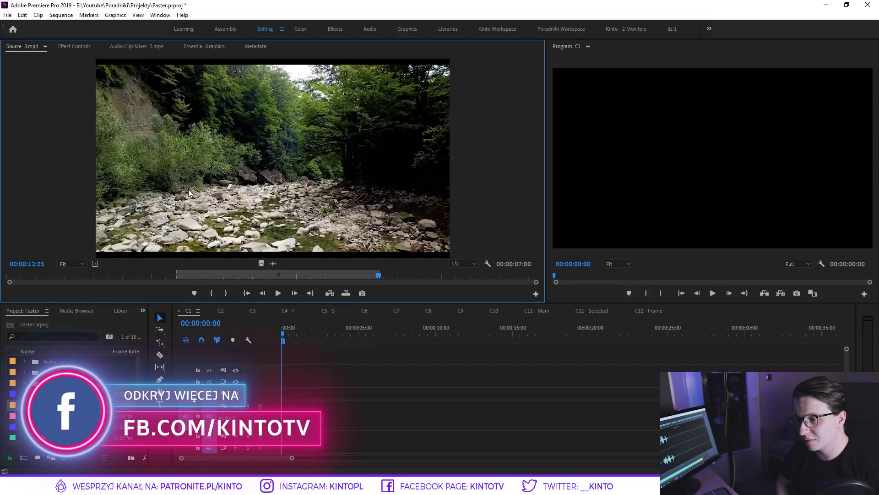
pyautogui.press('.')
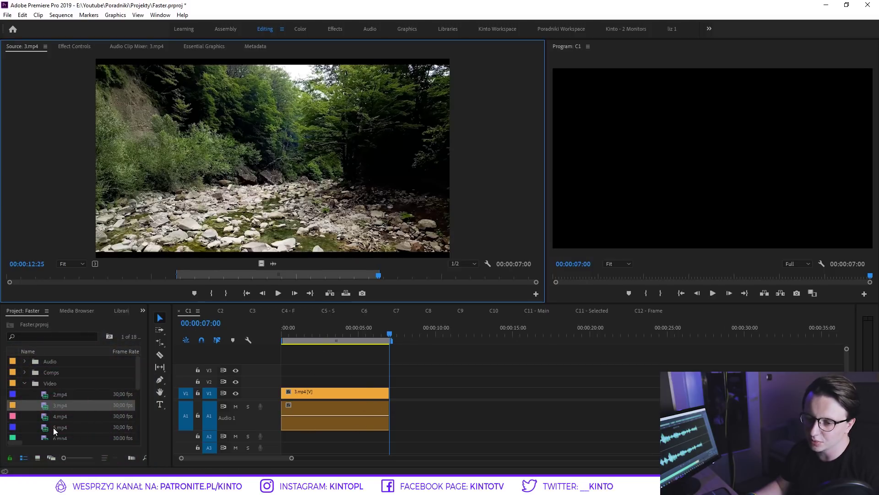
# Mark 5.mp4 from 00:00:10:11 to 00:00:13:17 and add it after 3.mp4 in C1
pyautogui.doubleClick(53, 427)
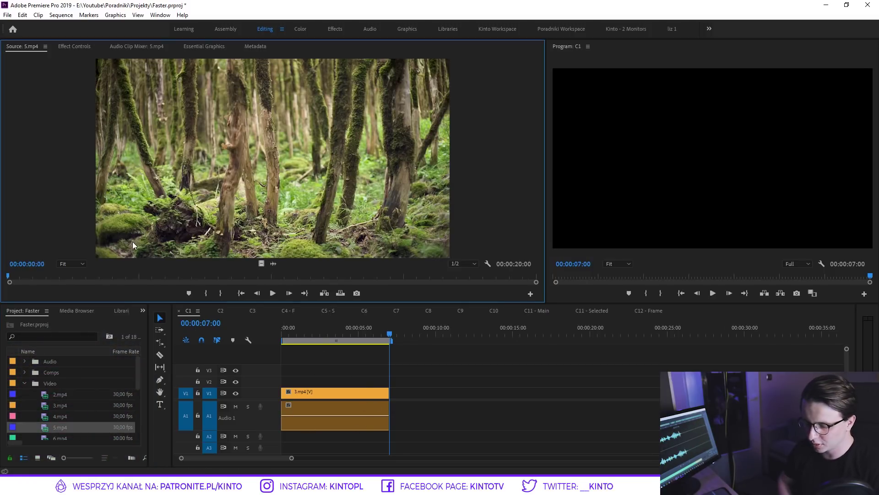
pyautogui.press('l')
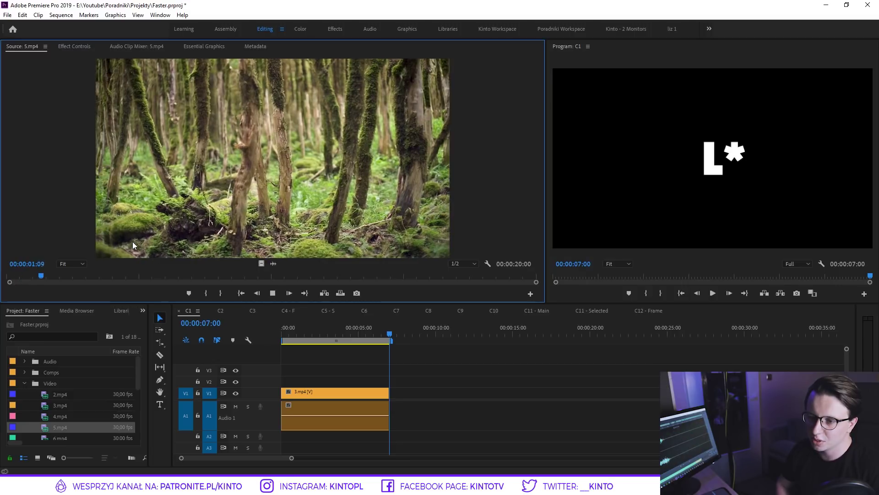
pyautogui.press('l')
pyautogui.press('l')
pyautogui.press('k')
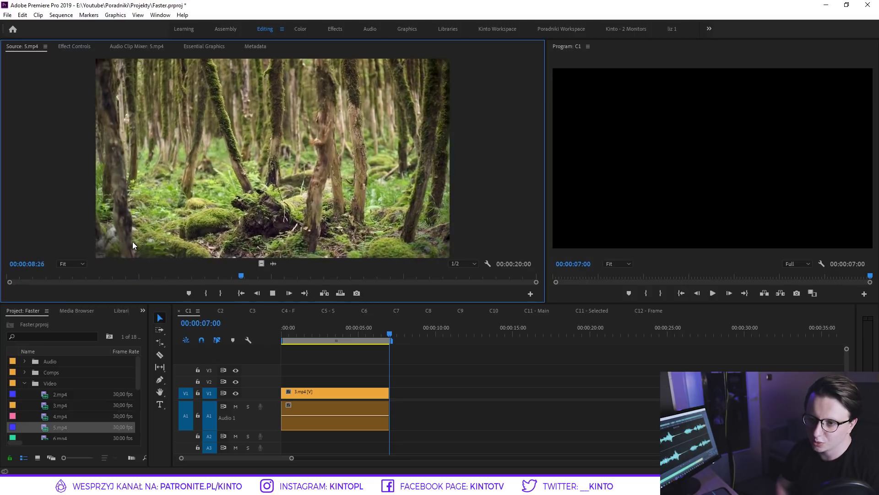
pyautogui.press('i')
pyautogui.press('l')
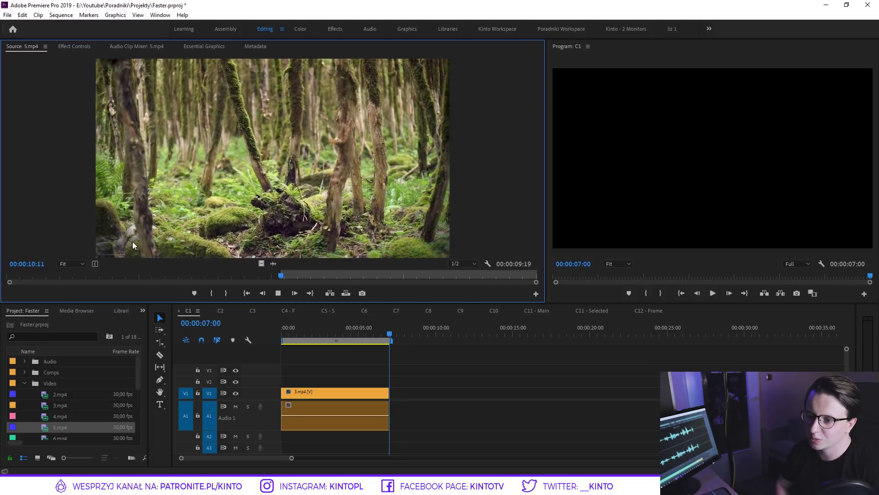
pyautogui.press('k')
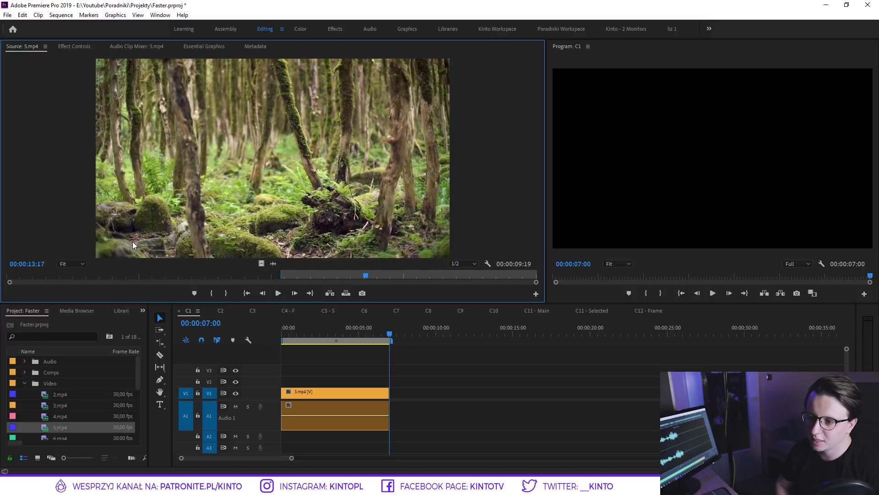
pyautogui.press('o')
pyautogui.press('.')
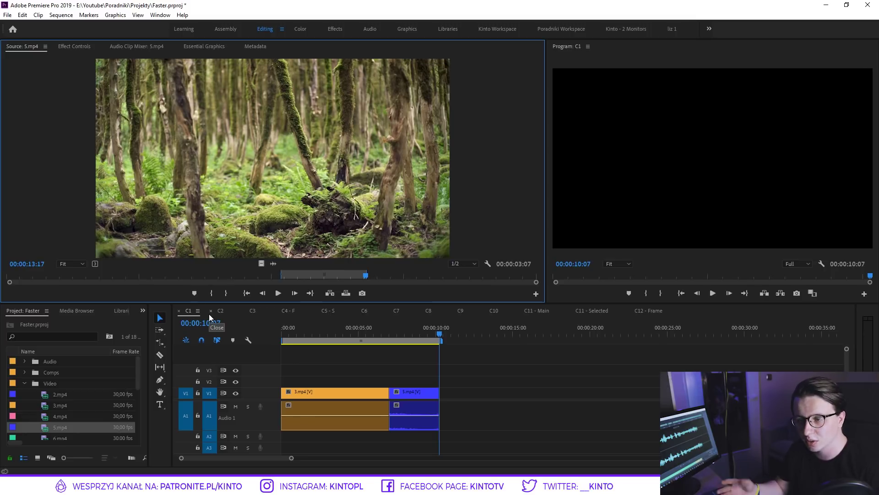
pyautogui.moveTo(275, 336); pyautogui.dragTo(394, 345)
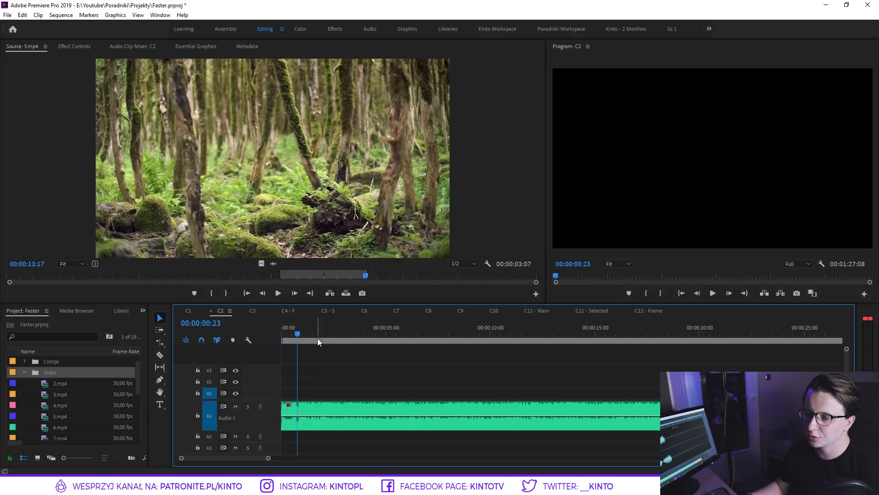
# Position the C2 playhead at 00:00:02:00
pyautogui.moveTo(317, 334); pyautogui.dragTo(323, 333)
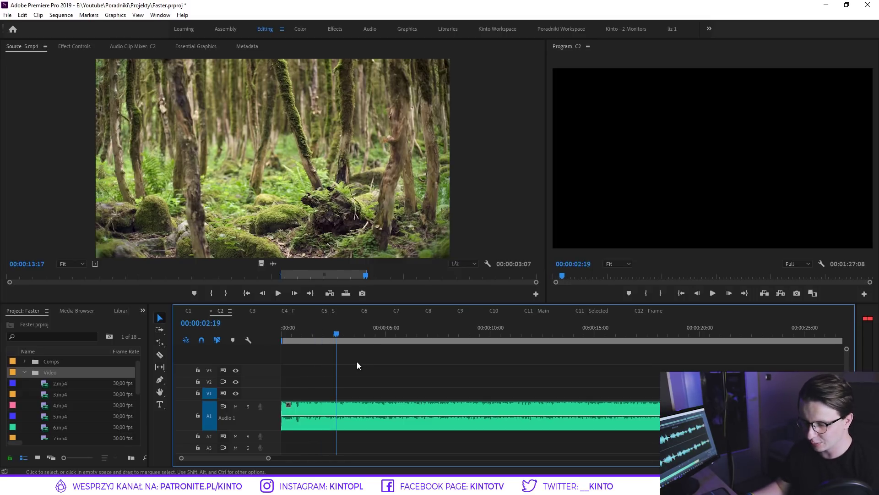
# Add a first beat marker and replay the C2 music from about 00:00:01:17
pyautogui.press('m')
pyautogui.click(373, 333)
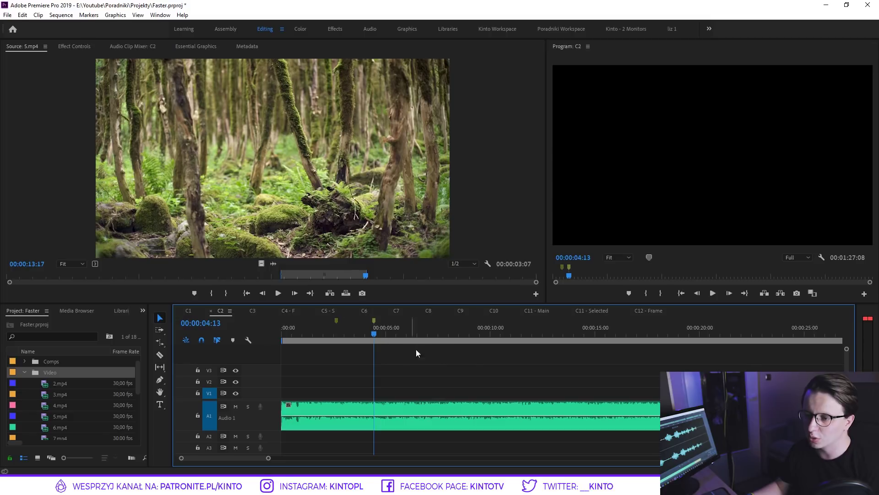
pyautogui.click(342, 325)
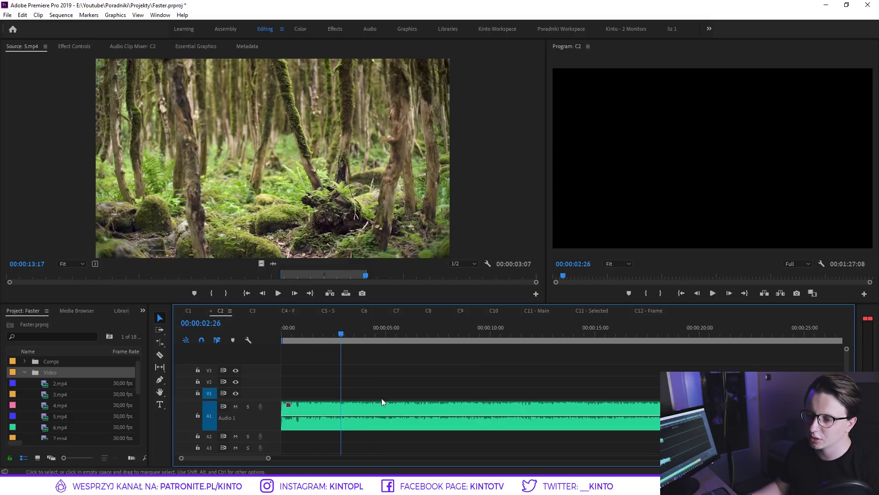
pyautogui.click(343, 331)
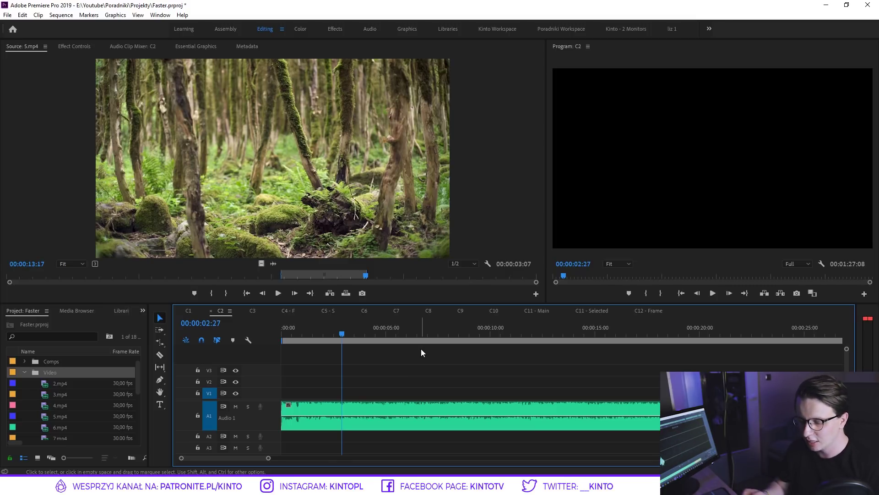
pyautogui.press('space')
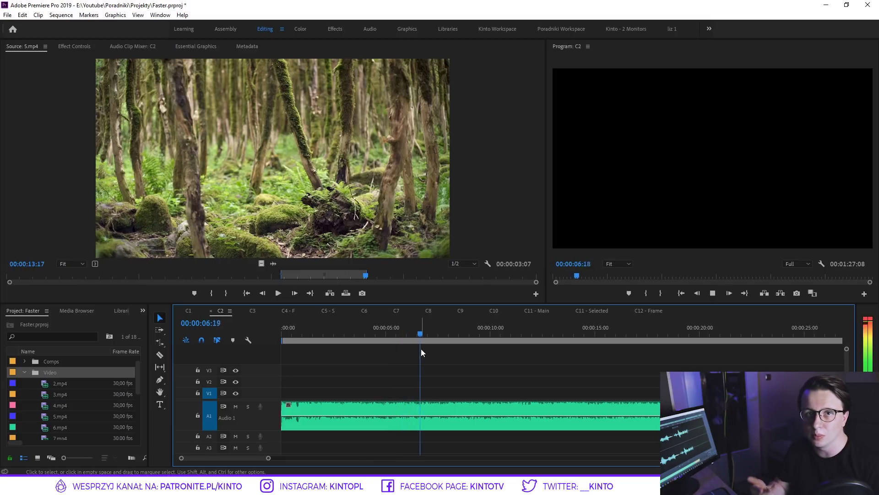
pyautogui.hotkey('ctrl', 'a')
pyautogui.click(309, 327)
pyautogui.click(361, 347)
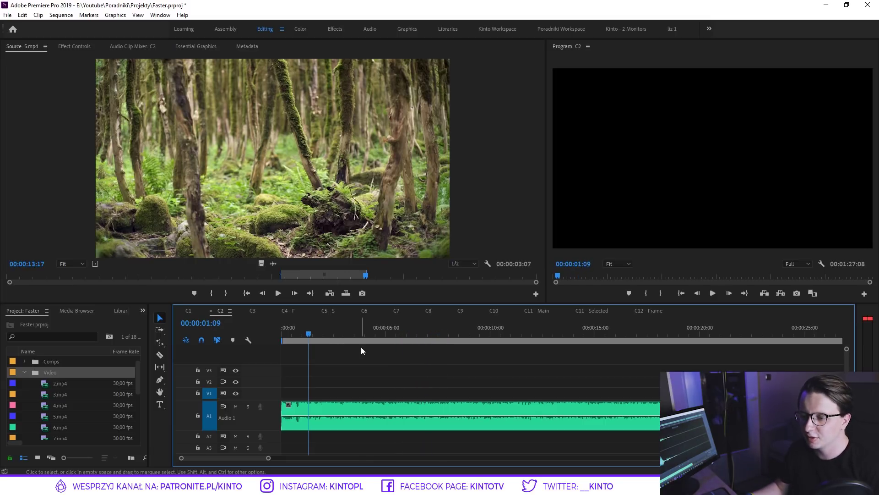
pyautogui.press('space')
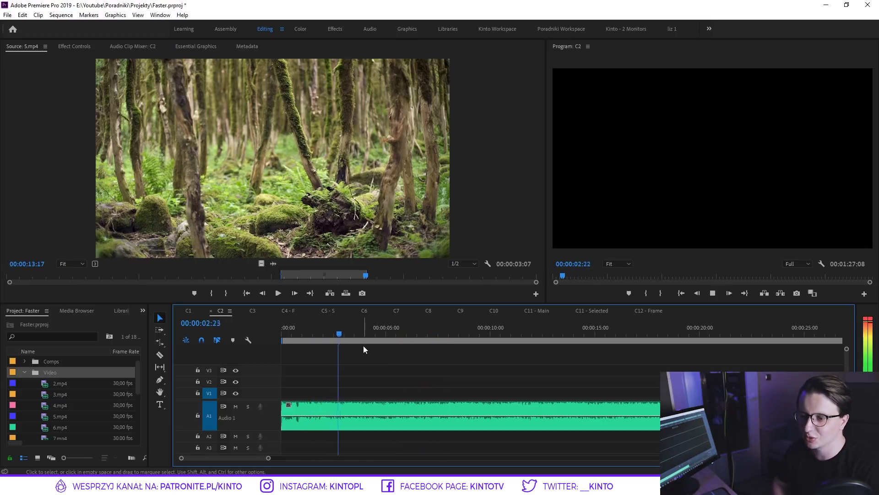
# Drop markers on the following beats up to about 11 seconds, then move the music clip to A2
pyautogui.press('m')
pyautogui.press('m')
pyautogui.press('m')
pyautogui.press('m')
pyautogui.press('m')
pyautogui.press('space')
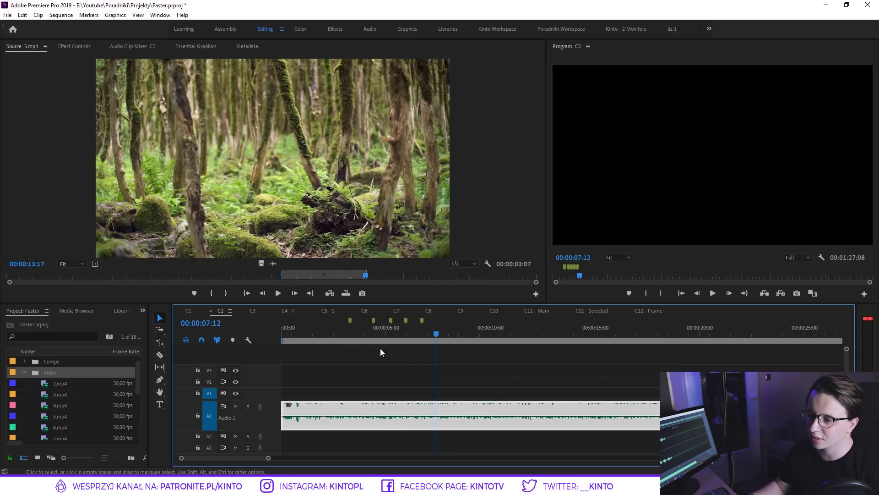
pyautogui.click(421, 356)
pyautogui.press('m')
pyautogui.press('space')
pyautogui.press('m')
pyautogui.press('m')
pyautogui.press('m')
pyautogui.press('space')
pyautogui.hotkey('ctrl', 'a')
pyautogui.click(422, 356)
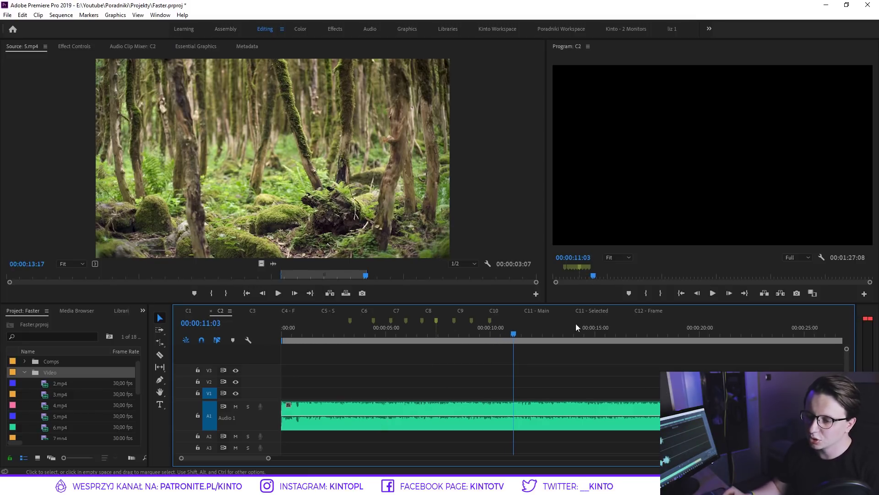
pyautogui.moveTo(424, 424); pyautogui.dragTo(422, 434)
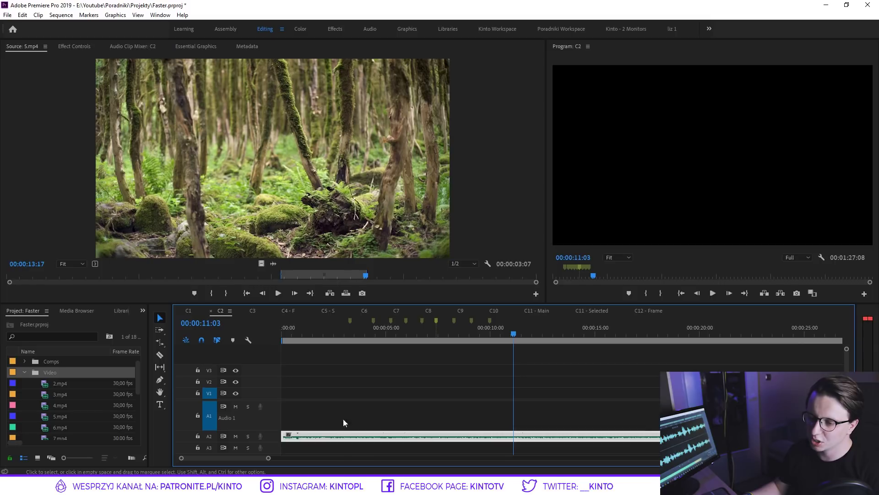
# Park the playhead on the first beat marker and select clips 2.mp4 through 7.mp4
pyautogui.click(345, 333)
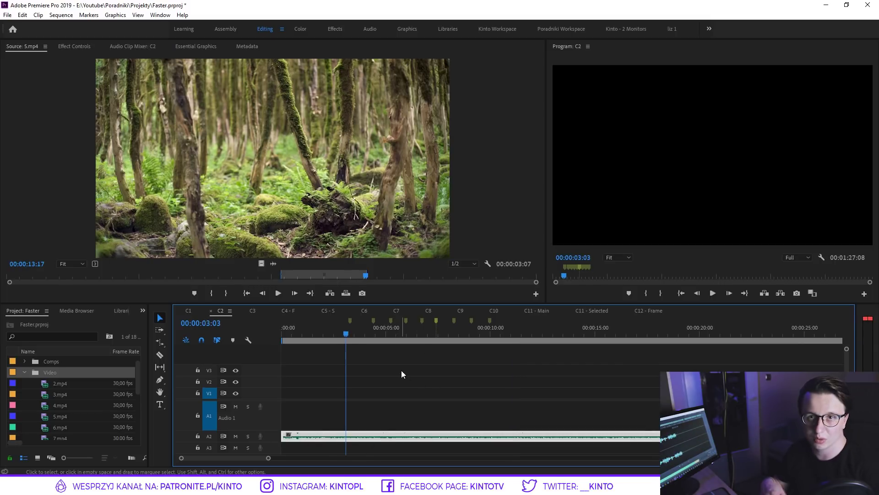
pyautogui.click(401, 370)
pyautogui.click(367, 332)
pyautogui.click(350, 320)
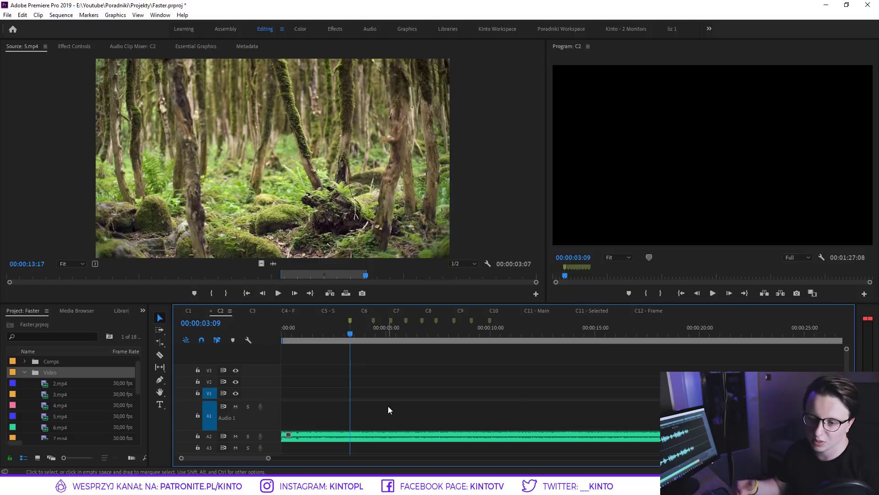
pyautogui.click(56, 387)
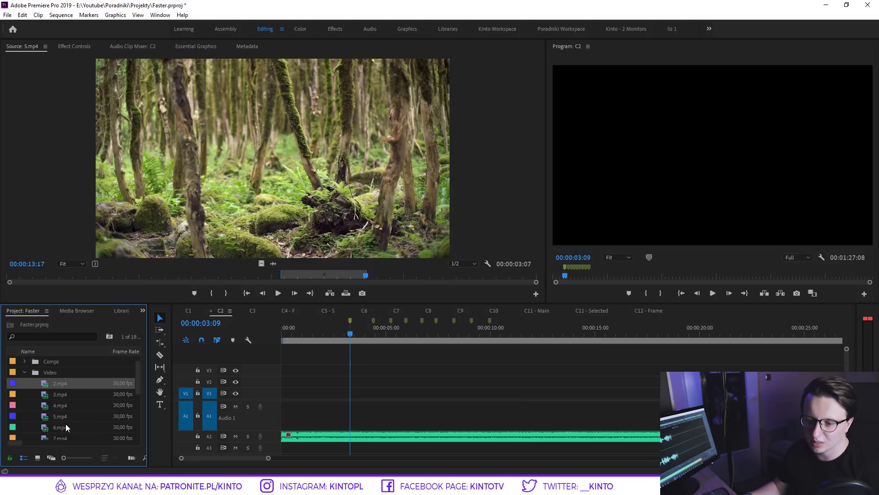
pyautogui.keyDown('shift'); pyautogui.click(61, 434); pyautogui.keyUp('shift')
pyautogui.scroll(-1, 67, 412)
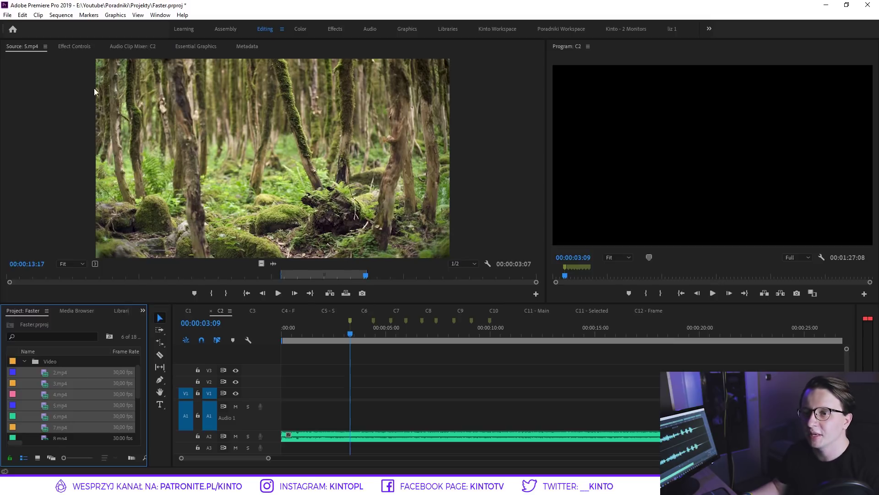
# Set Automate To Sequence to Selection Order, At Unnumbered Markers, and Overwrite Edit
pyautogui.click(38, 15)
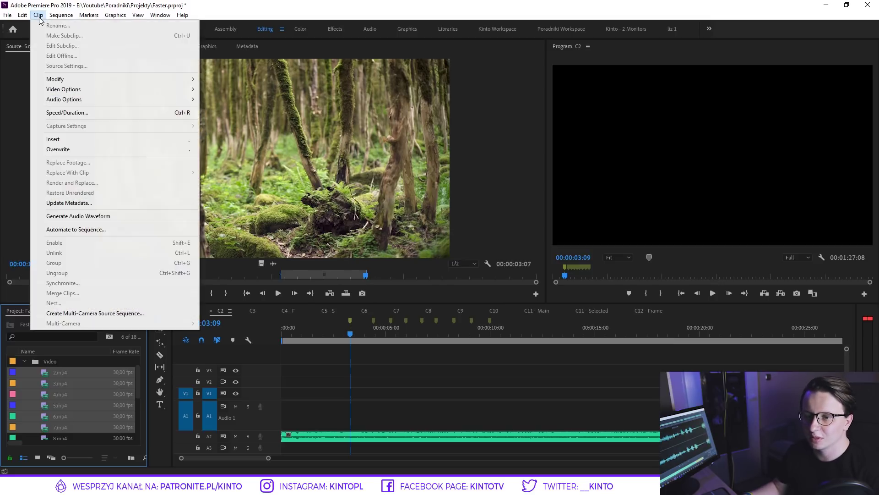
pyautogui.click(76, 230)
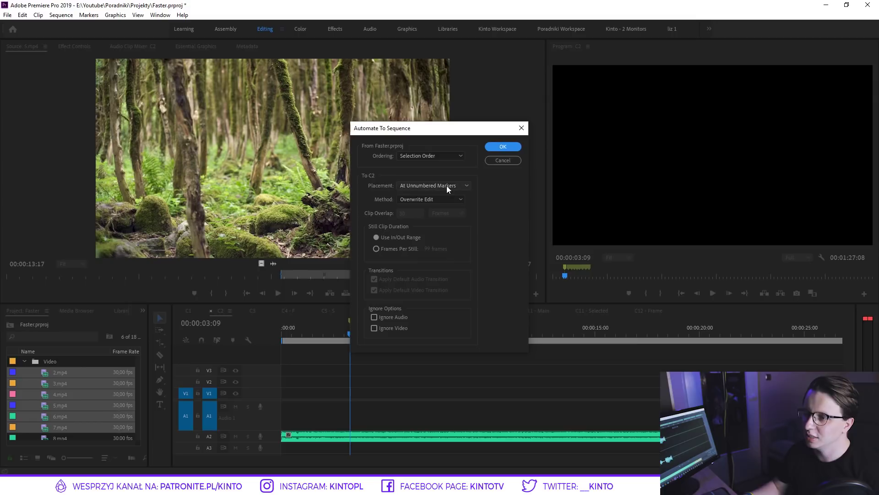
pyautogui.click(413, 155)
pyautogui.click(387, 128)
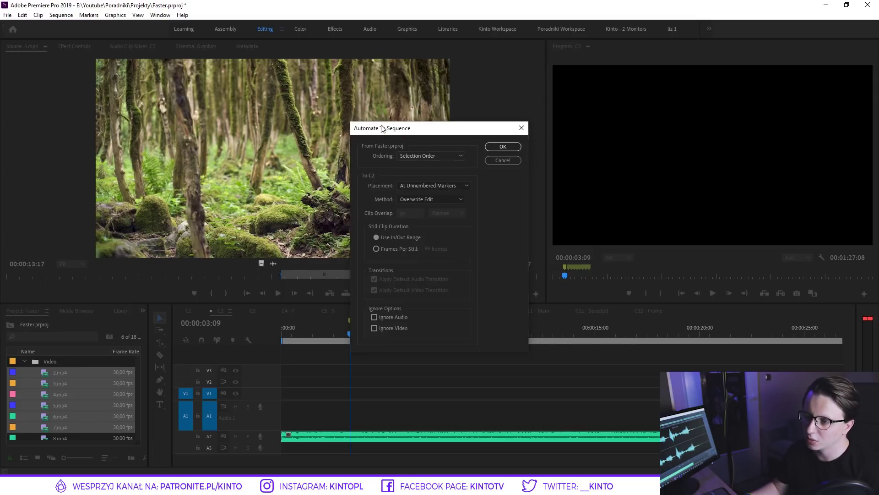
pyautogui.moveTo(386, 128); pyautogui.dragTo(536, 98)
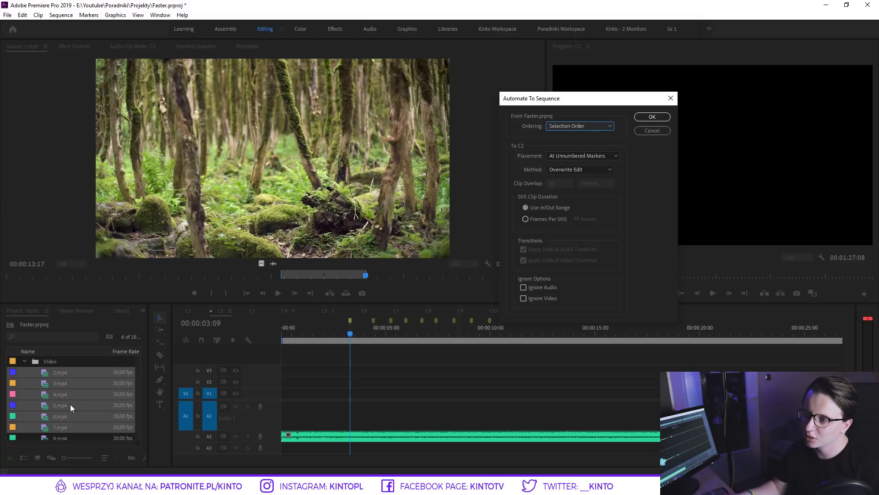
pyautogui.click(582, 126)
pyautogui.click(623, 138)
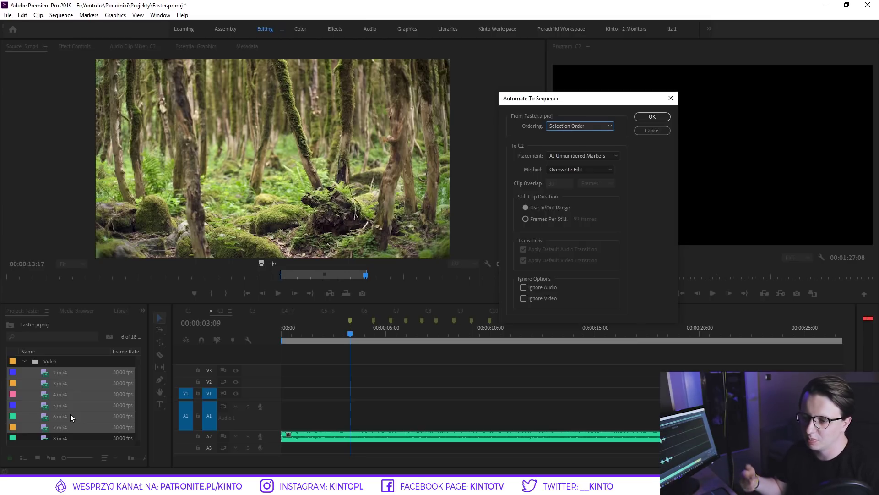
pyautogui.click(563, 156)
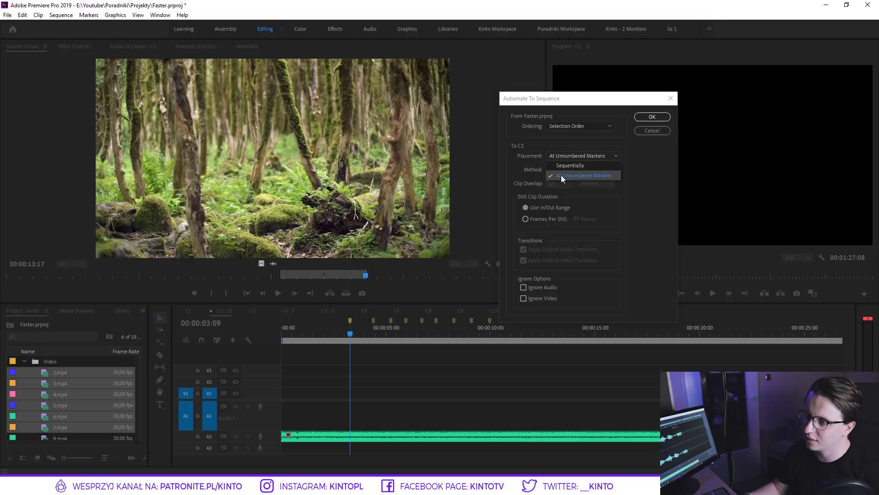
pyautogui.click(599, 175)
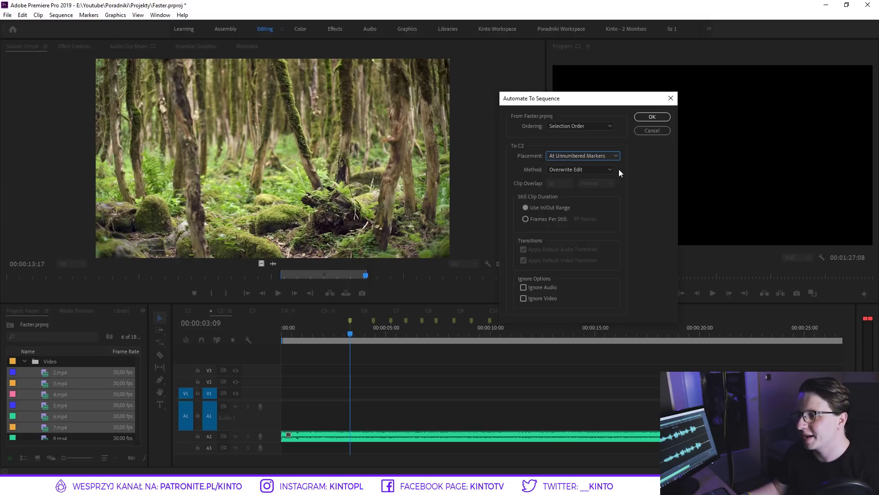
pyautogui.click(576, 170)
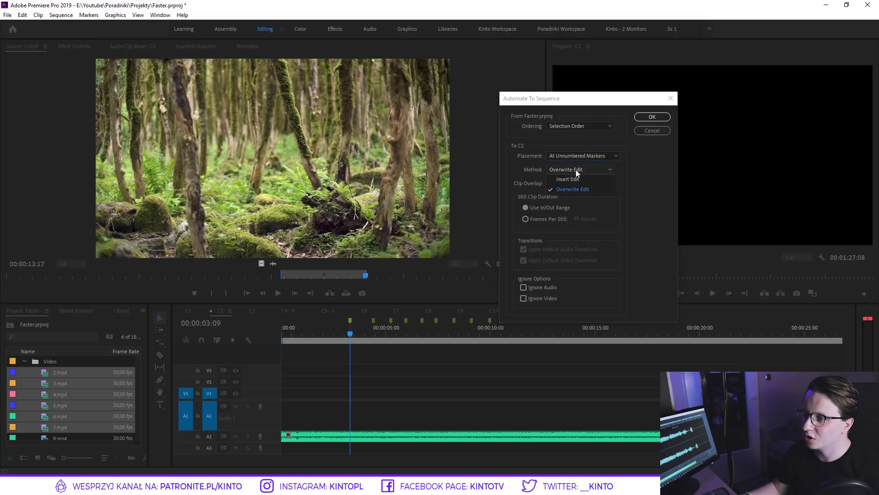
pyautogui.click(570, 190)
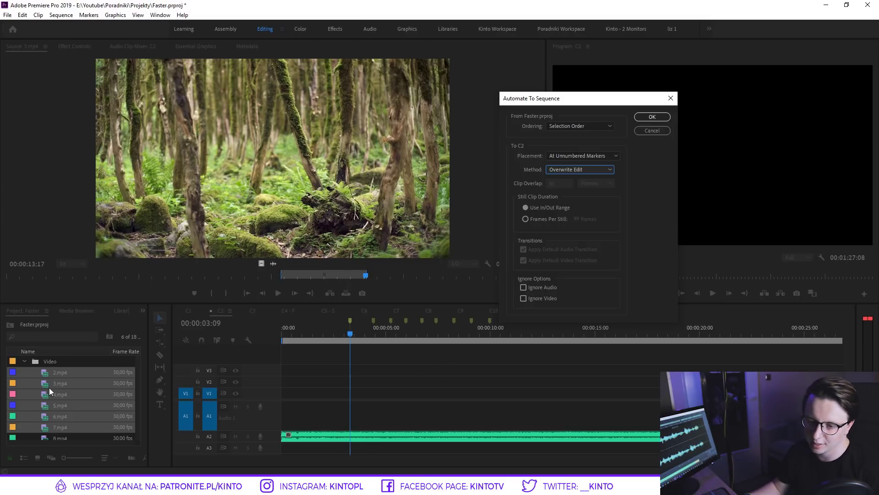
# Confirm Automate To Sequence, placing the clips at the C2 markers, then select them
pyautogui.click(655, 117)
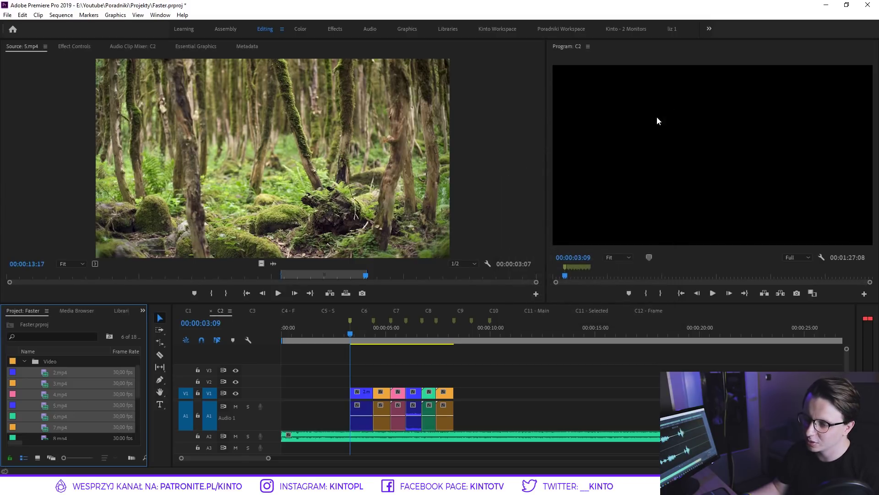
pyautogui.moveTo(350, 336); pyautogui.dragTo(453, 335)
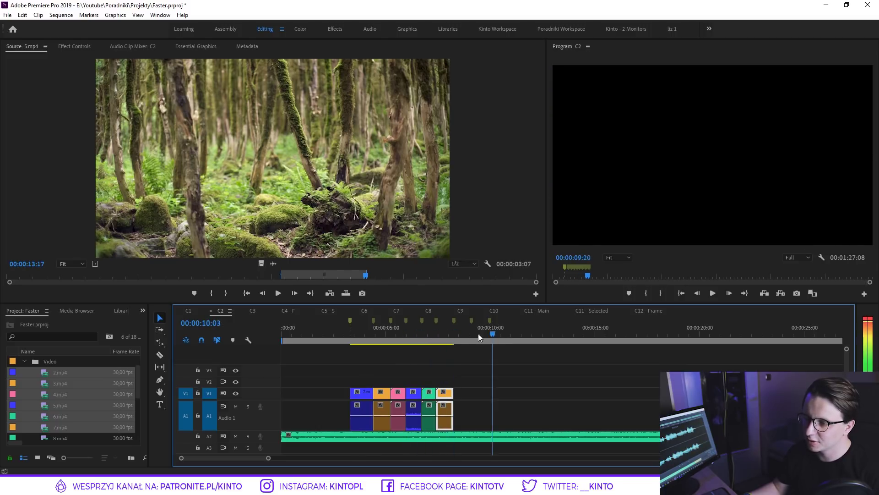
pyautogui.moveTo(453, 335)
pyautogui.mouseDown()
pyautogui.moveTo(468, 336)
pyautogui.moveTo(355, 340)
pyautogui.mouseUp()
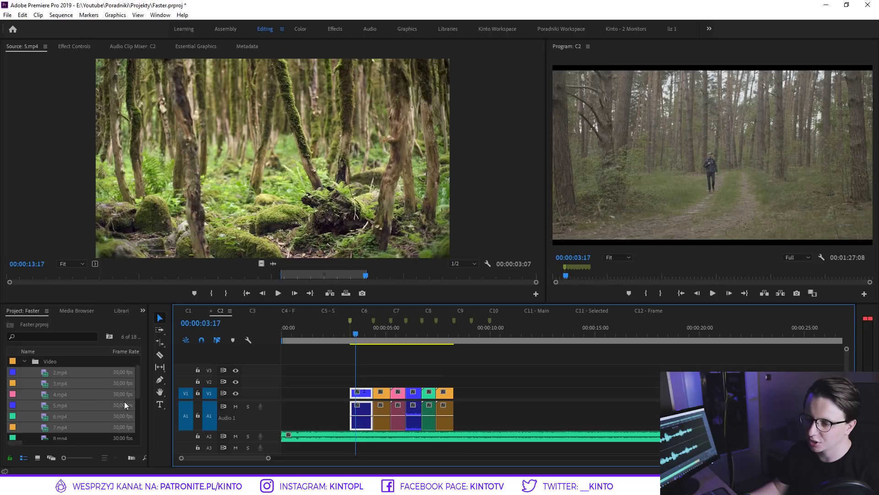
pyautogui.moveTo(481, 378); pyautogui.dragTo(320, 416)
# Scrub and play back the beat-cut clips in C2
pyautogui.moveTo(379, 329); pyautogui.dragTo(420, 333)
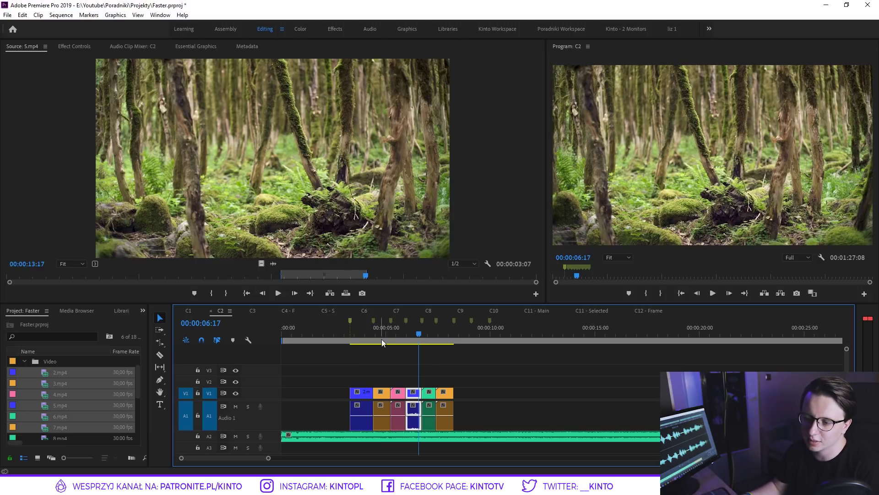
pyautogui.click(358, 334)
pyautogui.moveTo(359, 334)
pyautogui.mouseDown()
pyautogui.moveTo(438, 333)
pyautogui.moveTo(350, 331)
pyautogui.mouseUp()
pyautogui.press('space')
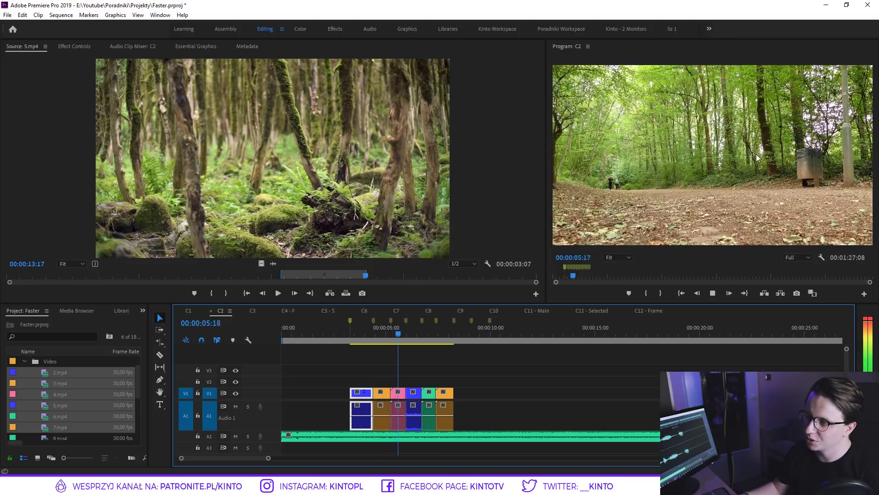
pyautogui.press('space')
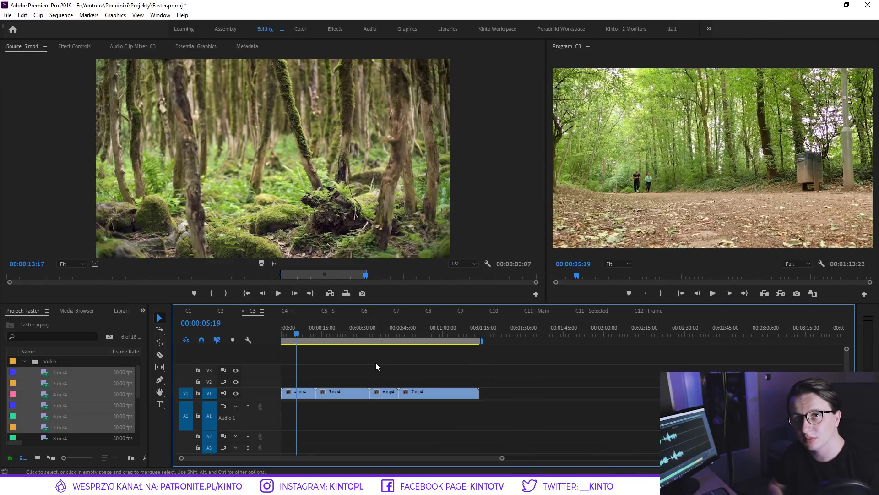
# Play through the C3 sequence from the start of 4.mp4 using Space and J/K/L
pyautogui.click(290, 334)
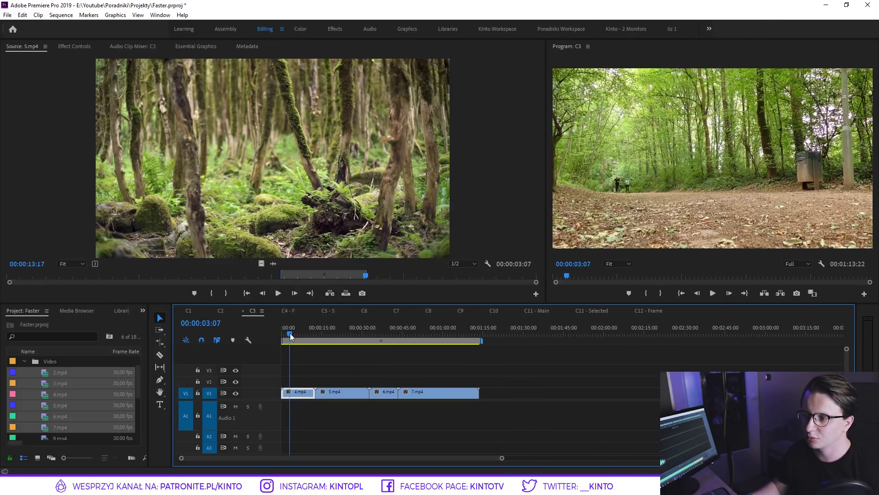
pyautogui.press('space')
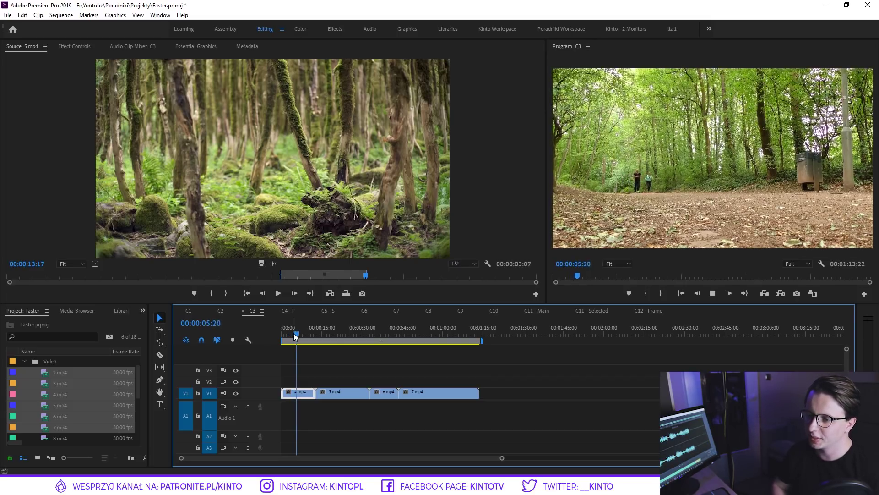
pyautogui.press('j')
pyautogui.press('l')
pyautogui.press('l')
pyautogui.press('k')
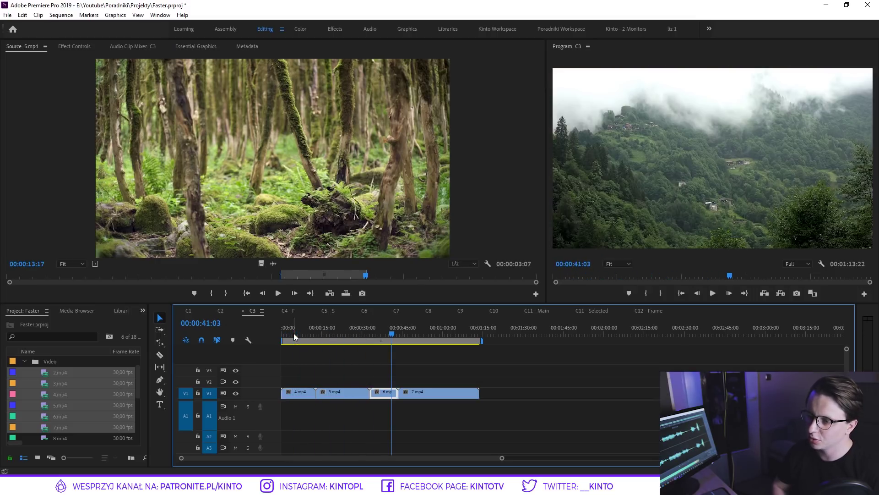
# Park the playhead at 17:21, select 5.mp4 with D, and open the Edit menu
pyautogui.moveTo(293, 333); pyautogui.dragTo(329, 333)
pyautogui.click(355, 352)
pyautogui.press('d')
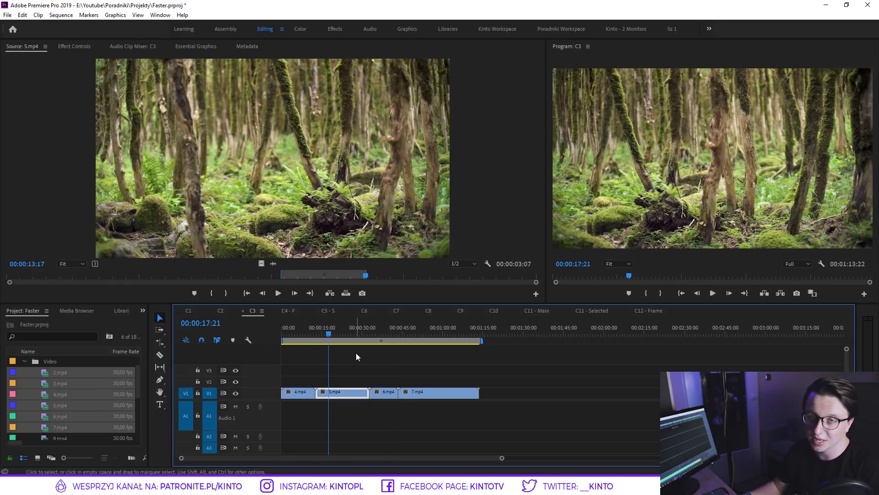
pyautogui.click(29, 17)
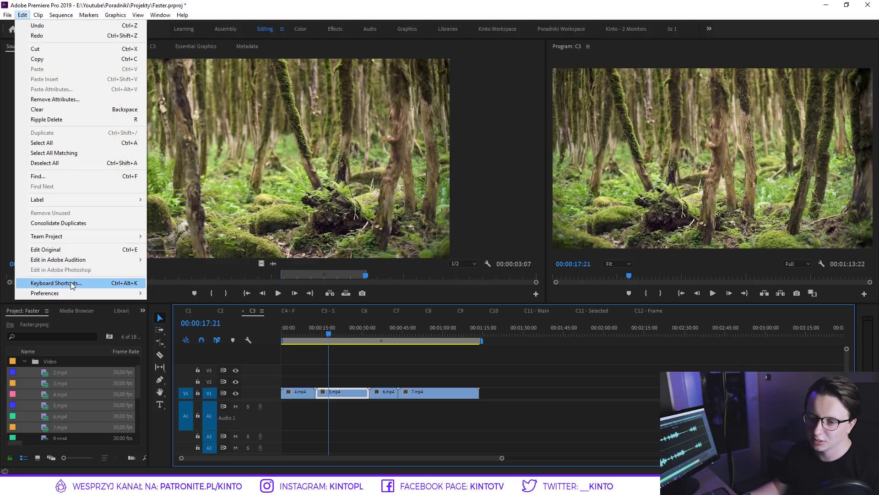
# Open Keyboard Shortcuts and search for 'add edit'
pyautogui.click(71, 282)
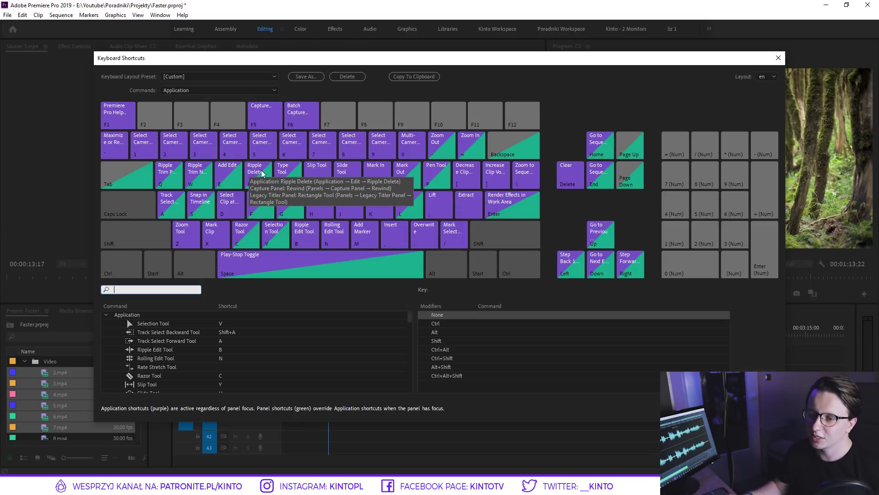
pyautogui.write('ad edi')
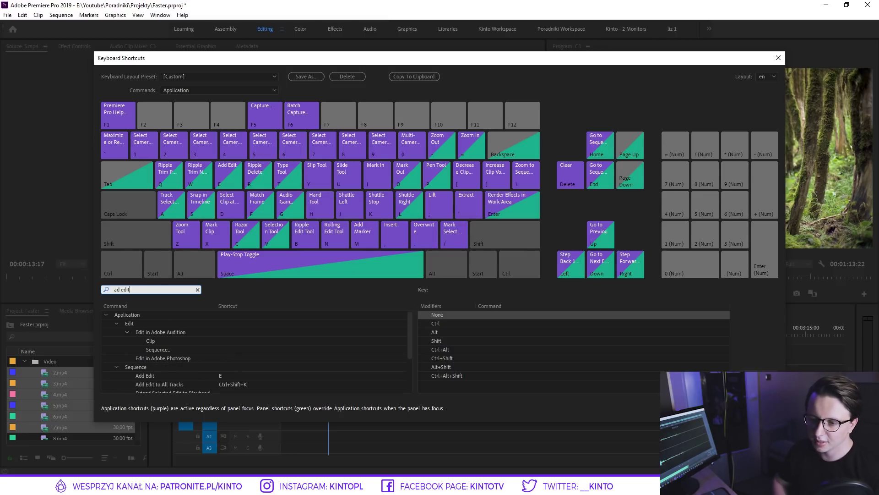
pyautogui.write('t')
pyautogui.press('BackSpace')
pyautogui.press('BackSpace')
pyautogui.press('BackSpace')
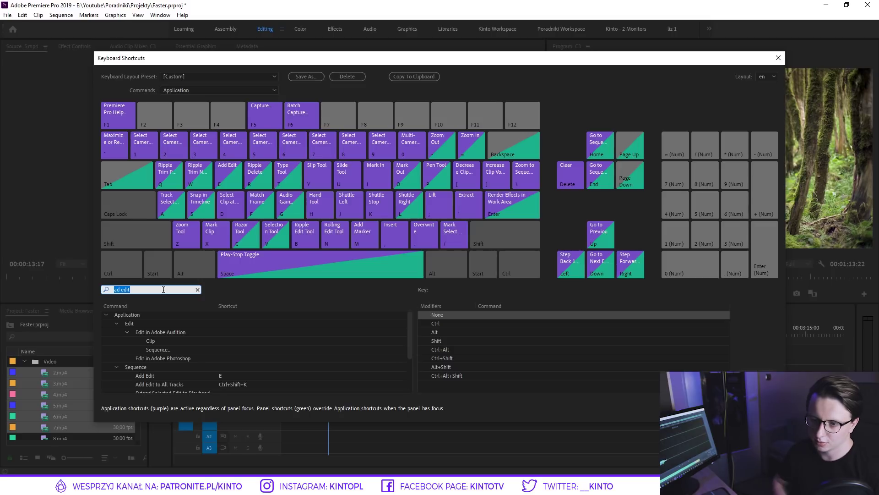
pyautogui.write('d edit')
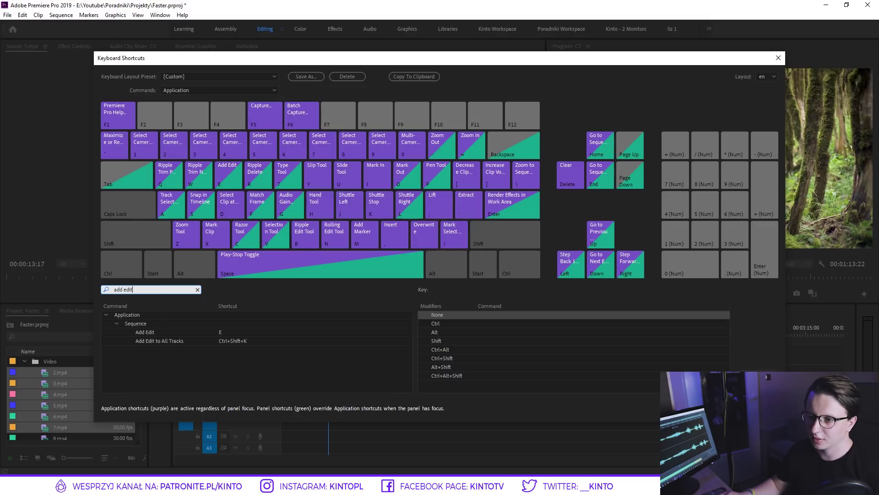
# Try assigning Add Edit to the Y key, then undo it so Y stays Slip Tool
pyautogui.click(326, 173)
pyautogui.click(505, 315)
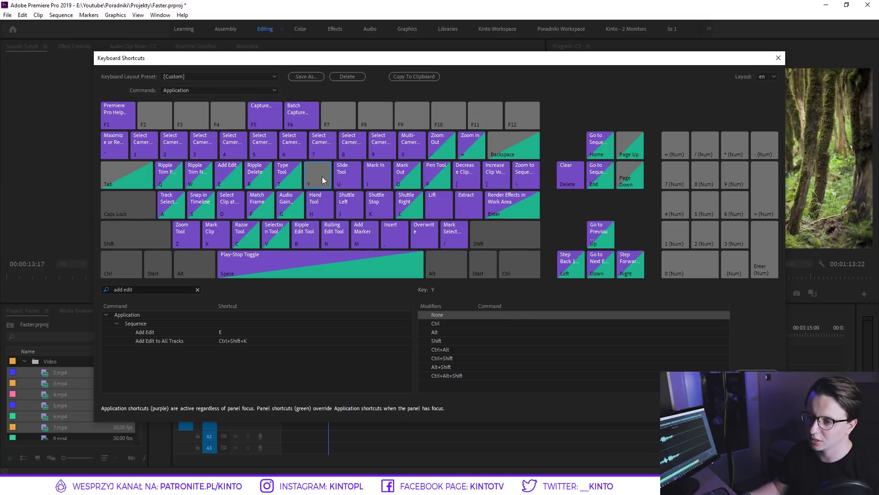
pyautogui.click(152, 334)
pyautogui.moveTo(314, 174); pyautogui.dragTo(332, 174)
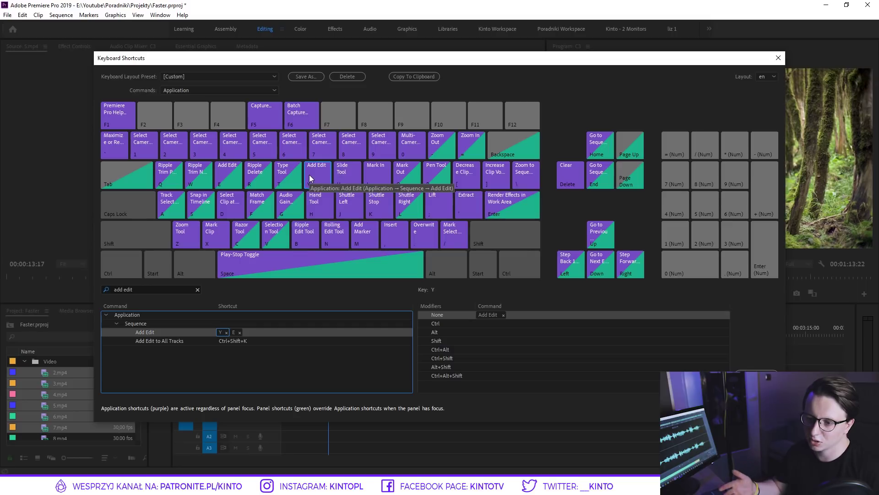
pyautogui.hotkey('ctrl', 'z')
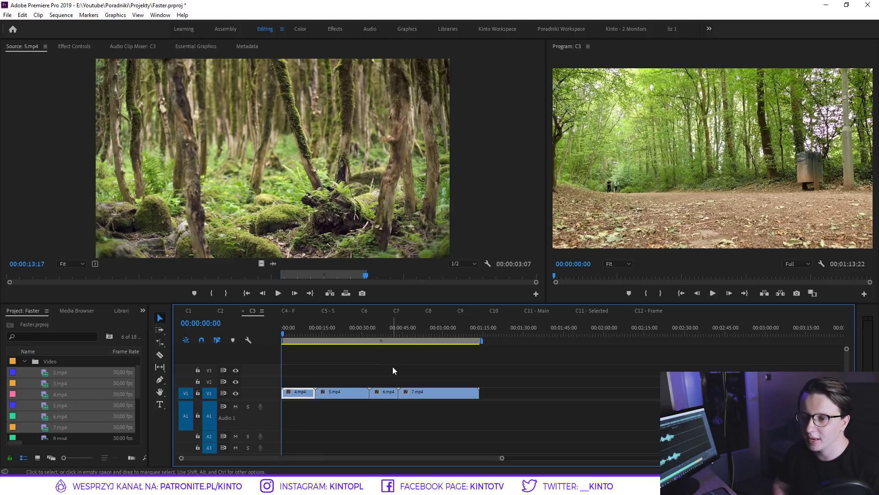
# Ripple-trim the start and end of 4.mp4 to the beats with Q and W
pyautogui.press('space')
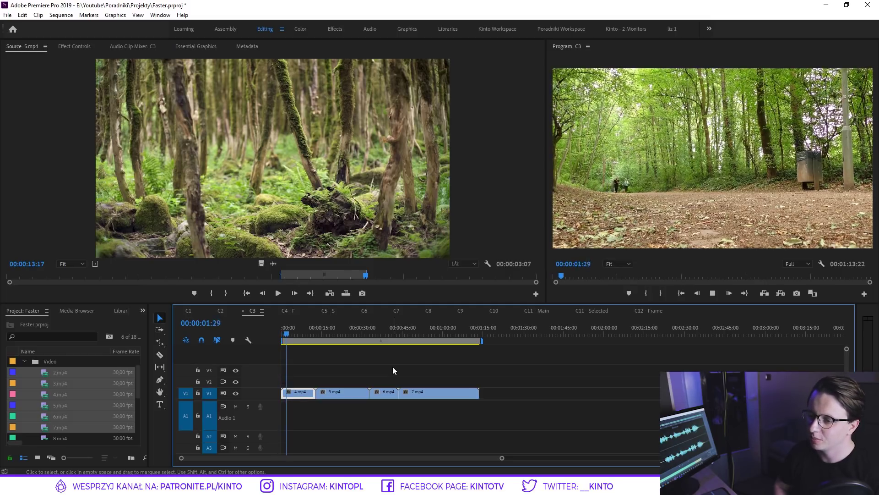
pyautogui.press('q')
pyautogui.press('space')
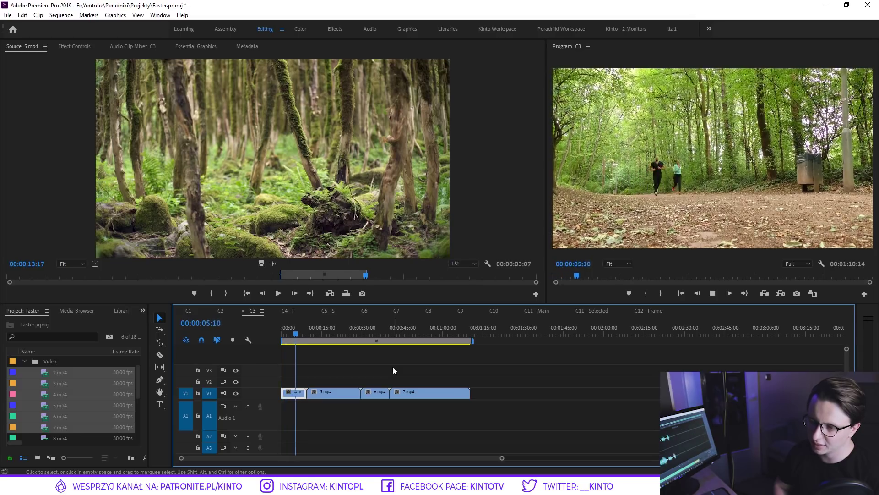
pyautogui.press('space')
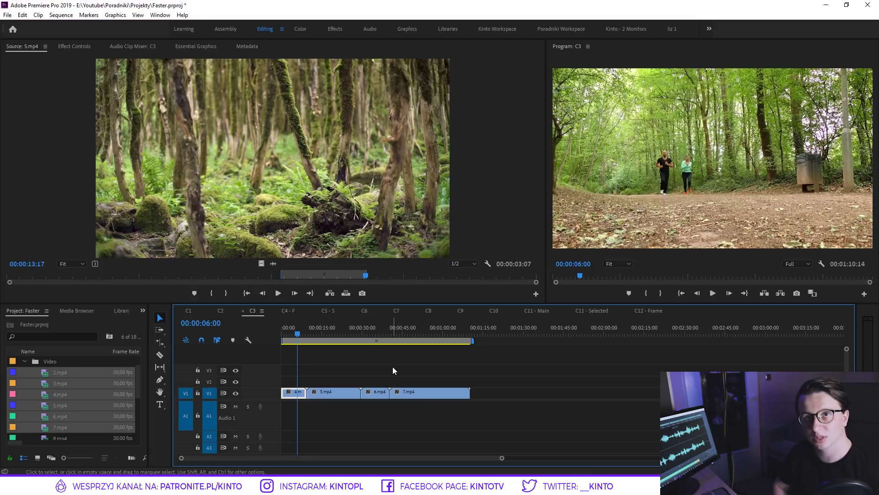
pyautogui.press('w')
pyautogui.hotkey('shift', 'k')
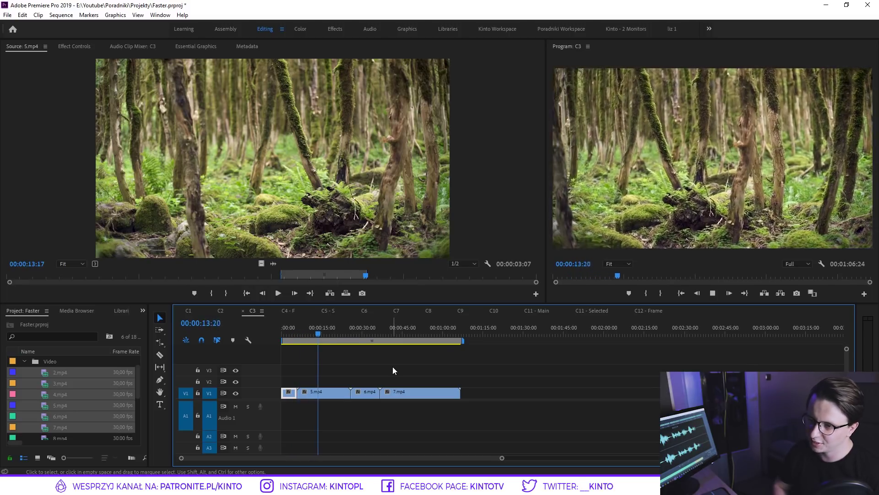
pyautogui.press('k')
# Split 5.mp4 with Ctrl+K and ripple-delete the unwanted piece
pyautogui.hotkey('ctrl', 'k')
pyautogui.press('l')
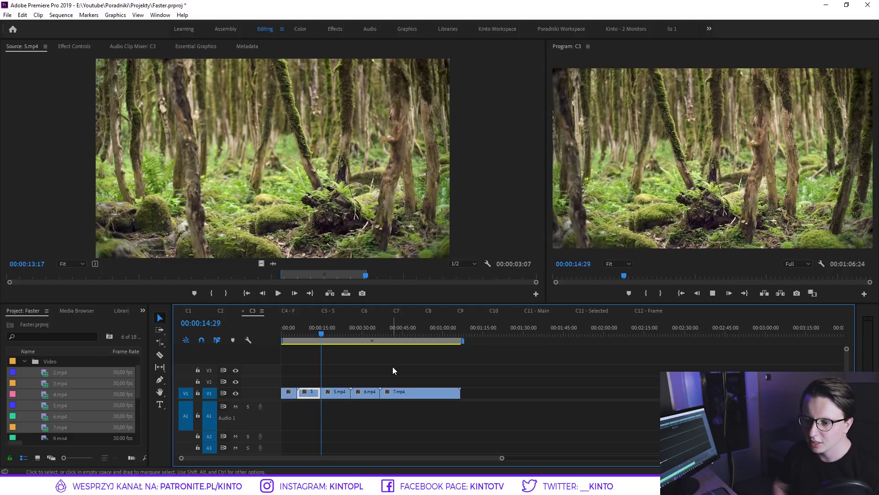
pyautogui.press('k')
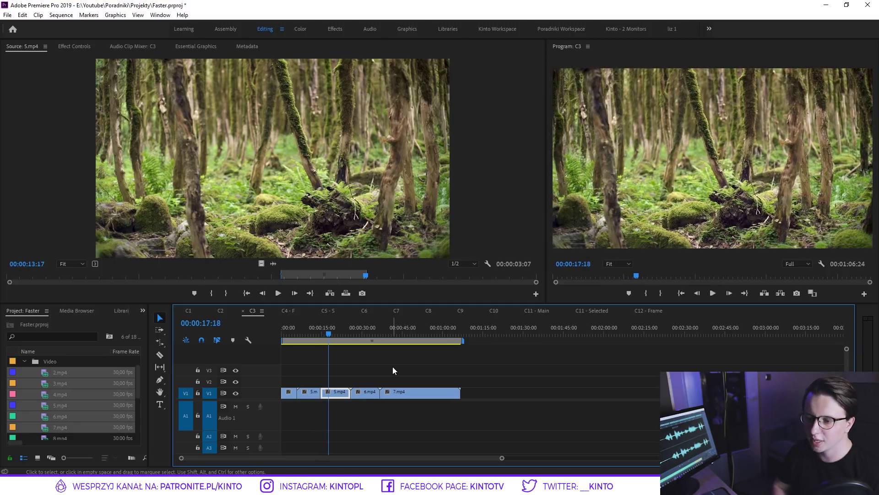
pyautogui.hotkey('shift', 'Delete')
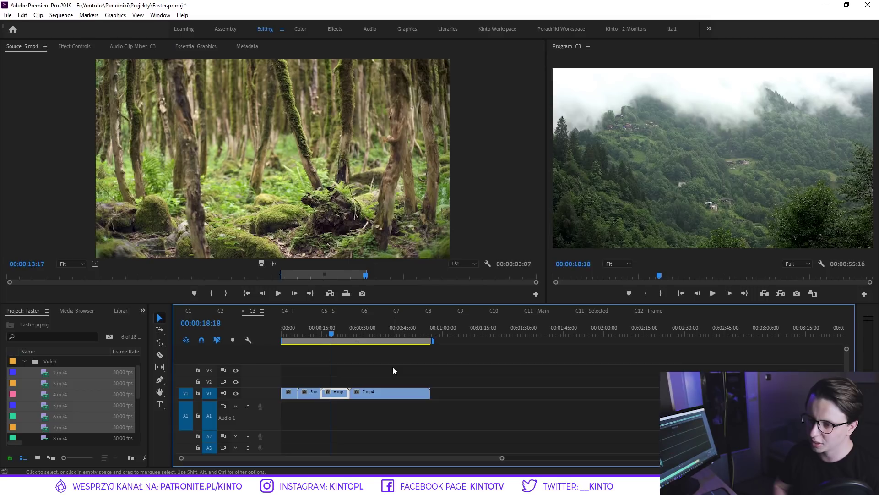
# Ripple-trim the end of 6.mp4 and both ends of 7.mp4, ending at 26:07
pyautogui.press('w')
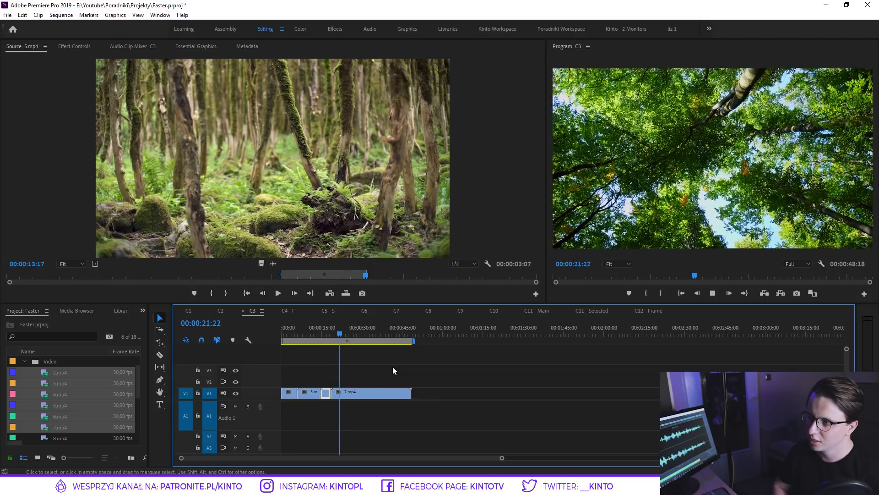
pyautogui.press('d')
pyautogui.press('space')
pyautogui.press('q')
pyautogui.press('space')
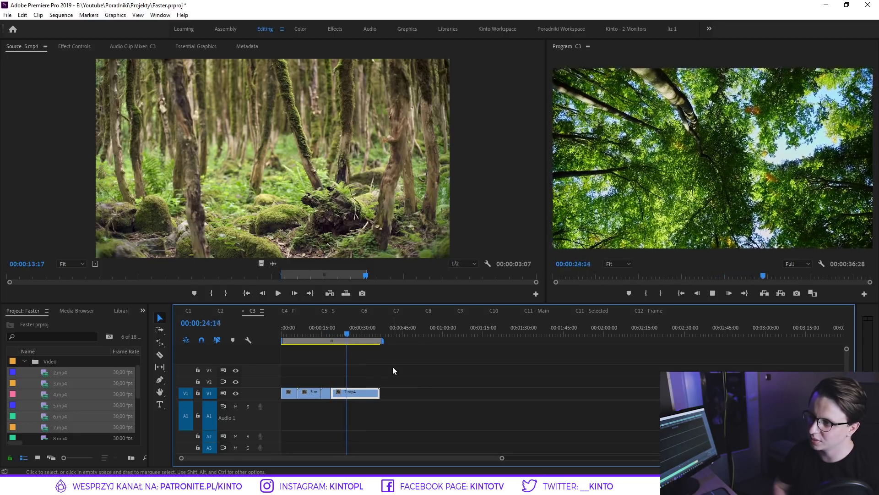
pyautogui.press('w')
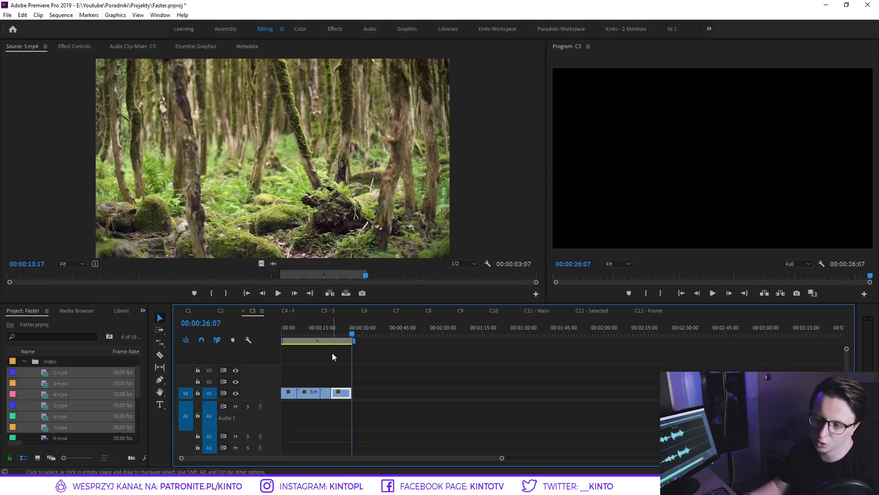
# Play the trimmed 26:07 sequence back from the start
pyautogui.click(283, 328)
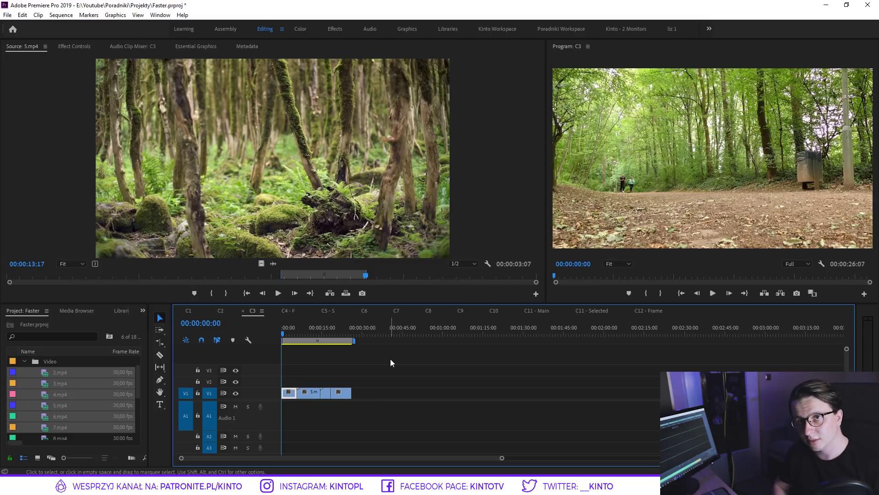
pyautogui.press('space')
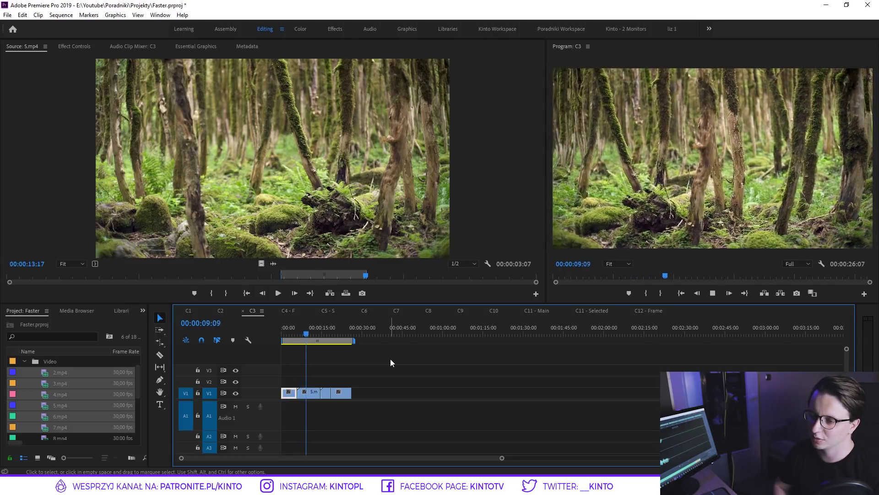
pyautogui.press('space')
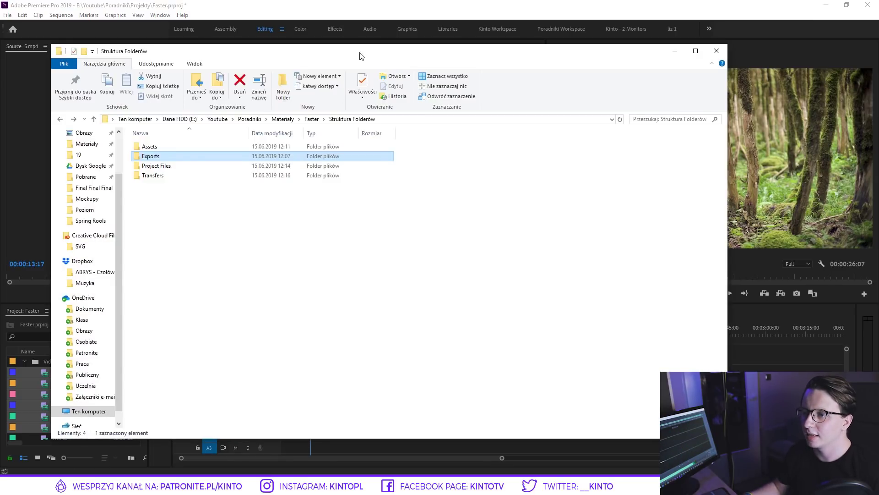
# Move File Explorer aside and select the Project Files and Assets folders in Struktura Folderów
pyautogui.moveTo(366, 57); pyautogui.dragTo(430, 55)
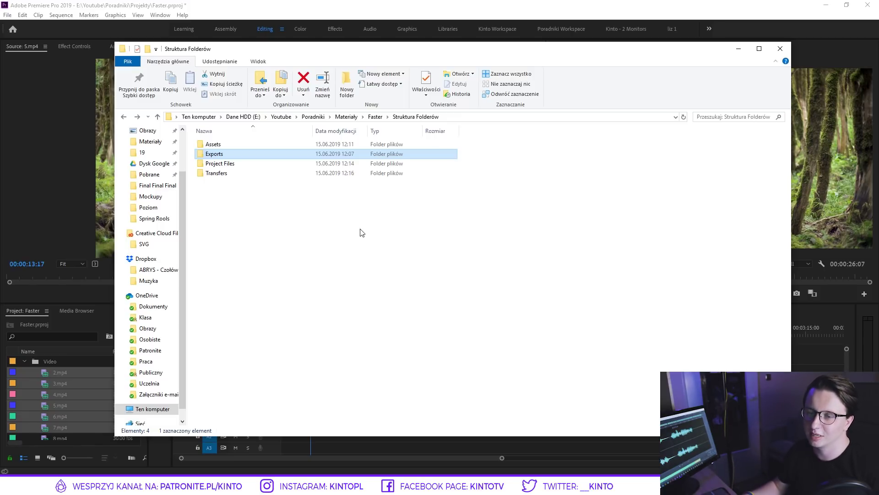
pyautogui.click(279, 164)
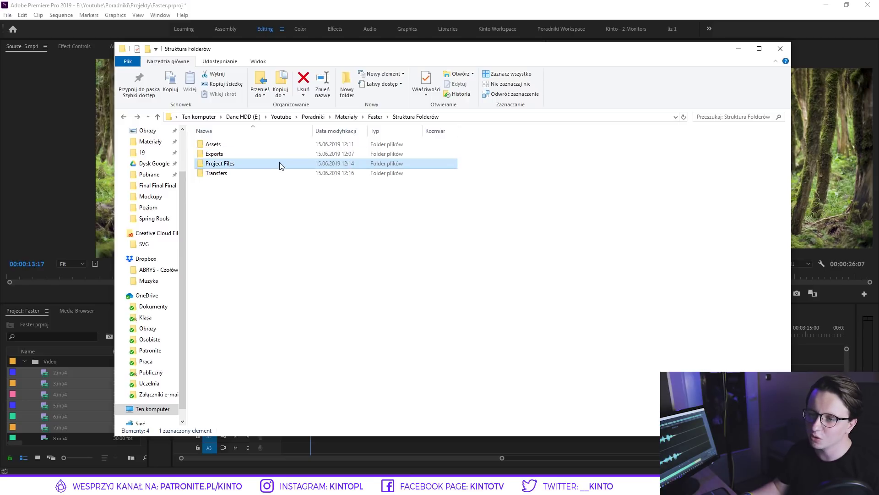
pyautogui.click(265, 146)
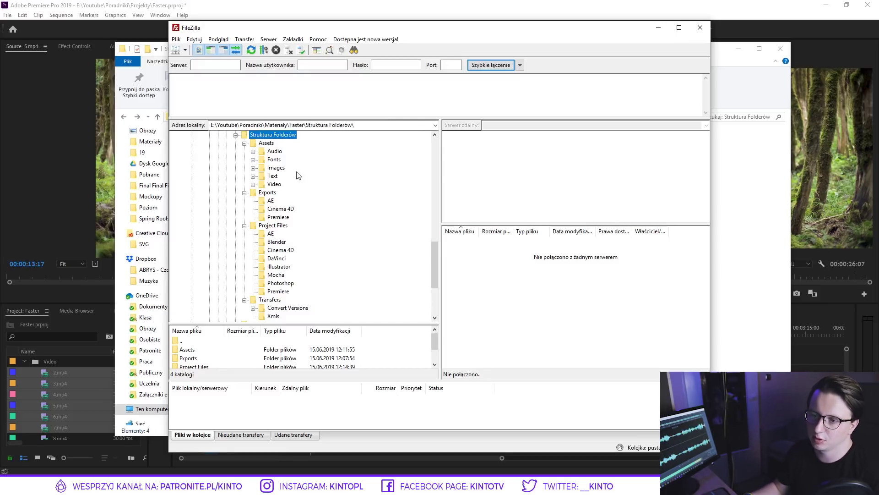
# Step down into the Assets folder in FileZilla's local tree
pyautogui.press('Down')
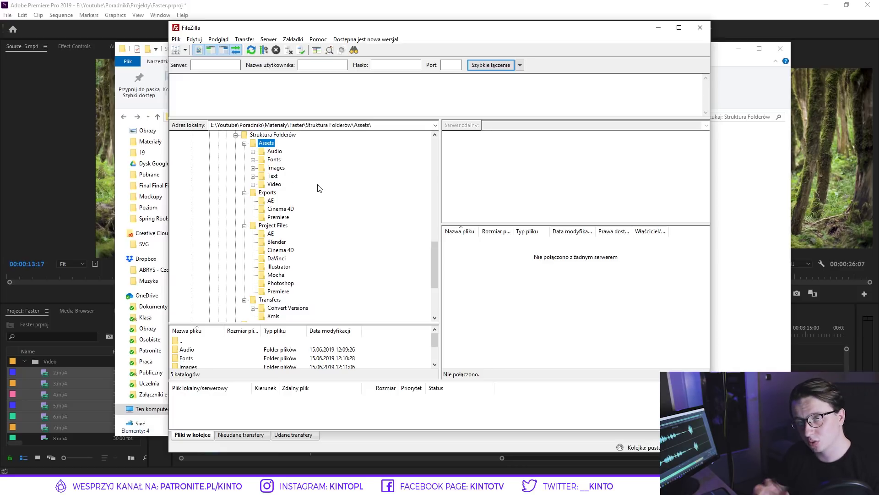
# Expand Audio, browse its Background, Dialog, Music, OST and SFX subfolders, then collapse it
pyautogui.click(275, 151)
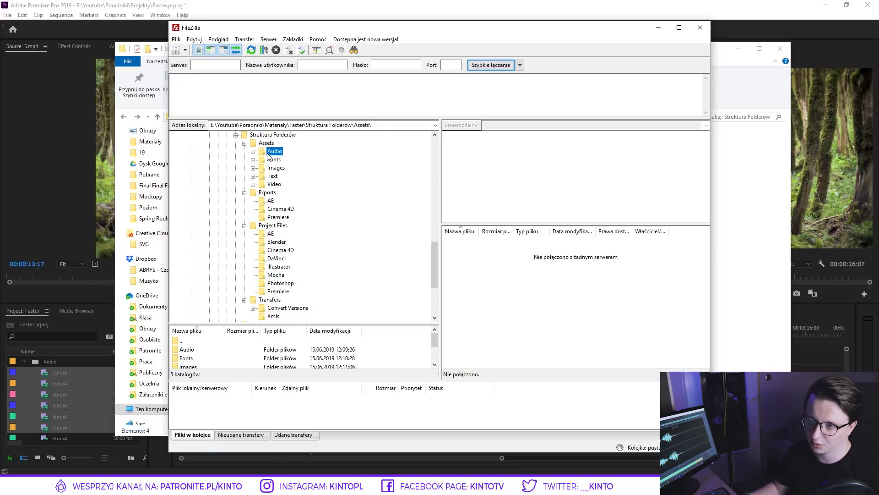
pyautogui.click(253, 152)
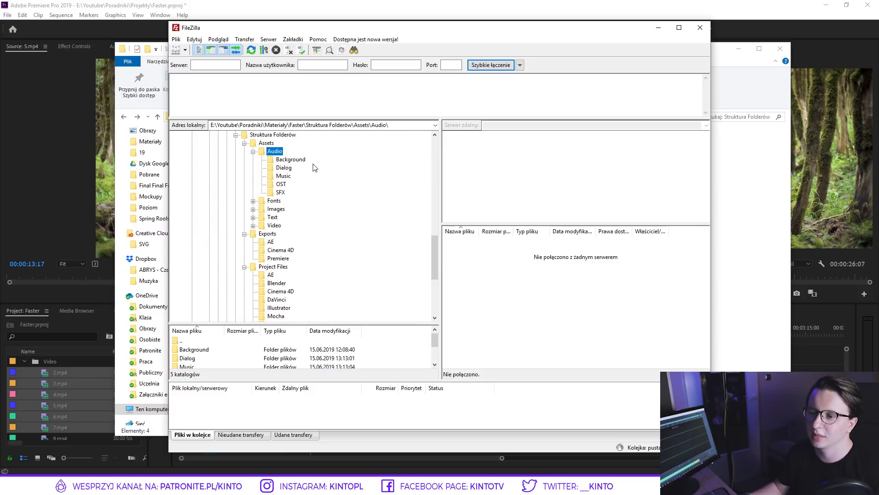
pyautogui.click(290, 160)
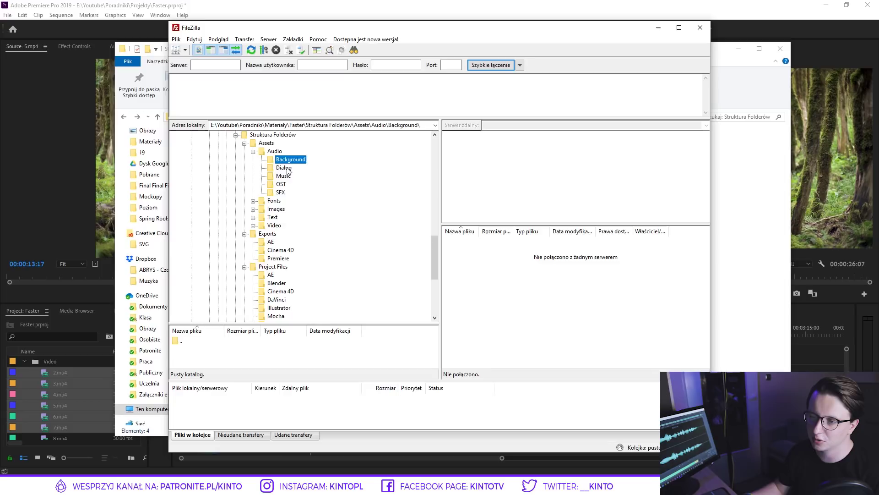
pyautogui.press('Down')
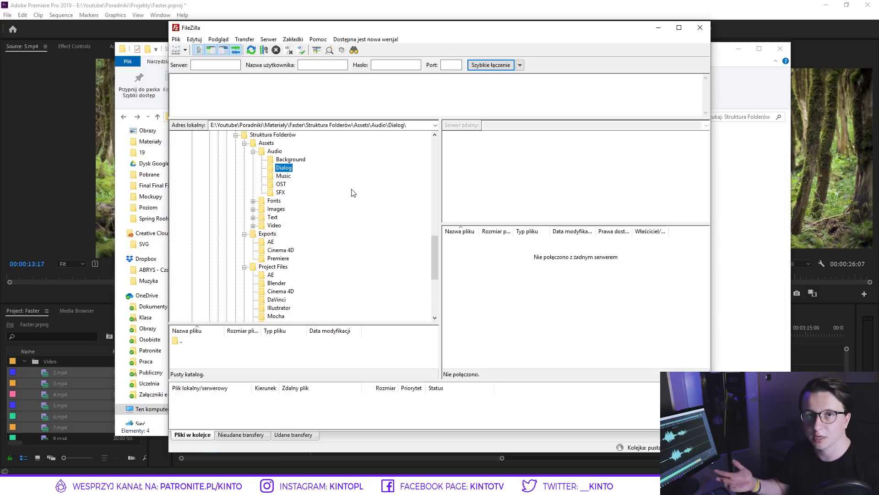
pyautogui.click(285, 177)
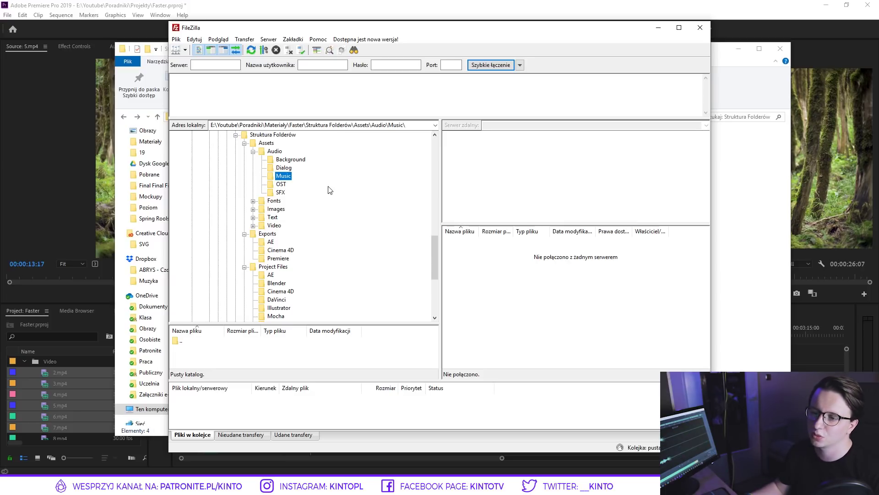
pyautogui.click(283, 184)
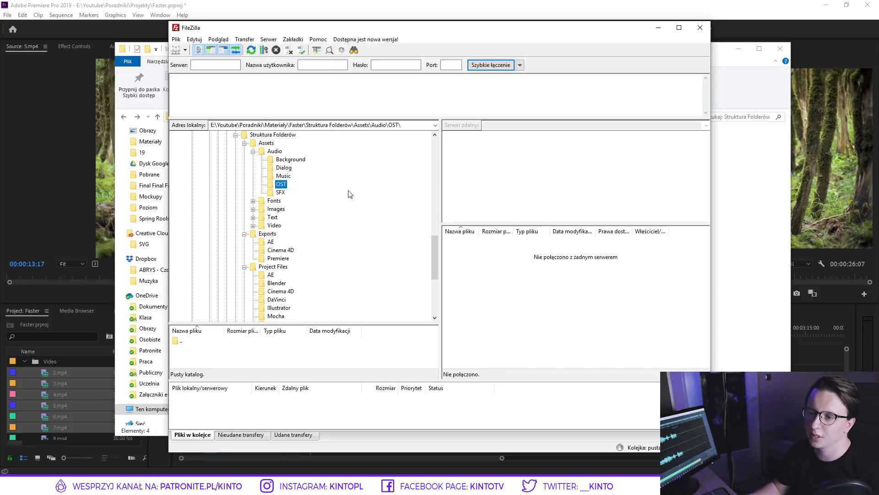
pyautogui.click(281, 193)
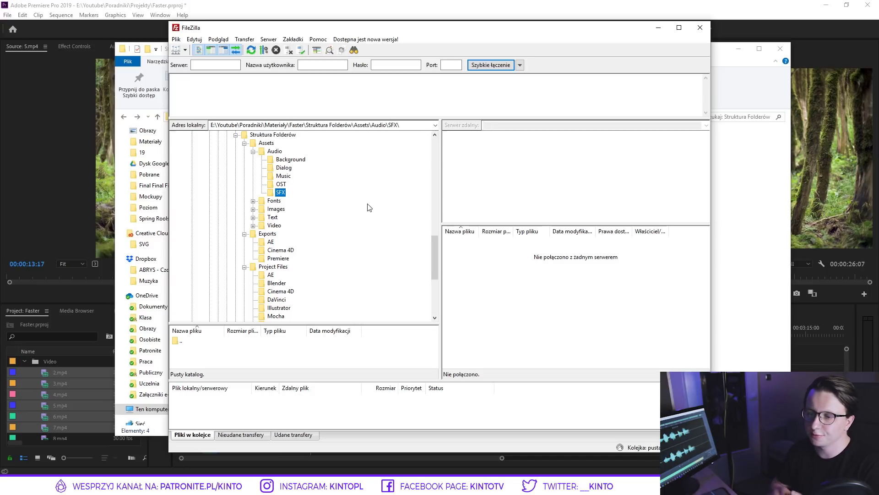
pyautogui.click(252, 151)
# Expand Fonts and open its empty Decorative folder
pyautogui.click(262, 160)
pyautogui.click(253, 159)
pyautogui.click(289, 167)
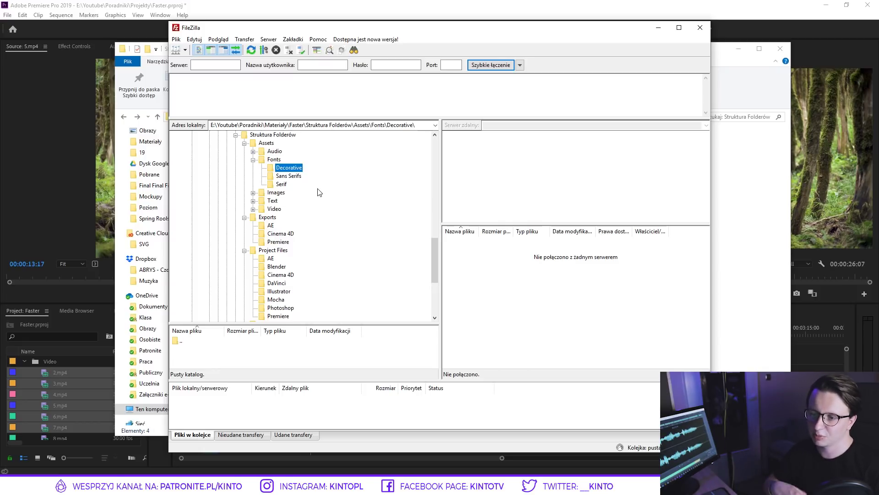
# Check the Sans Serifs and Serif font folders, collapse Fonts, and open Assets\Images
pyautogui.click(284, 176)
pyautogui.click(281, 184)
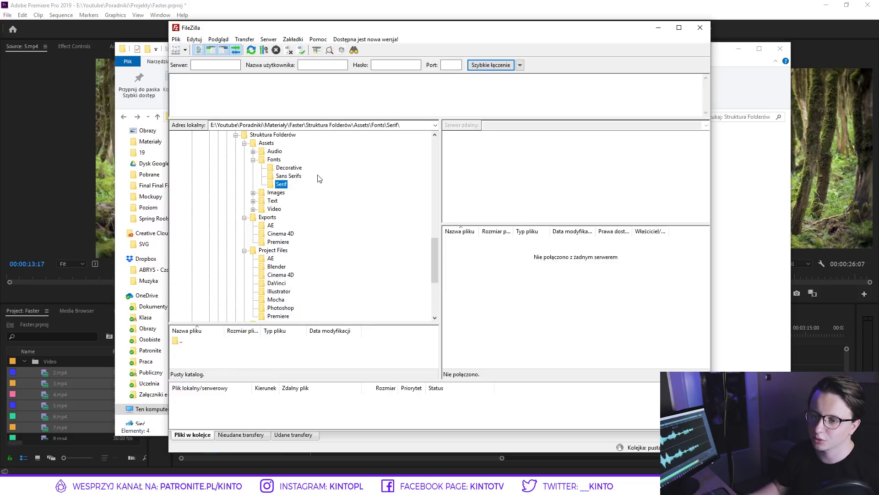
pyautogui.click(293, 176)
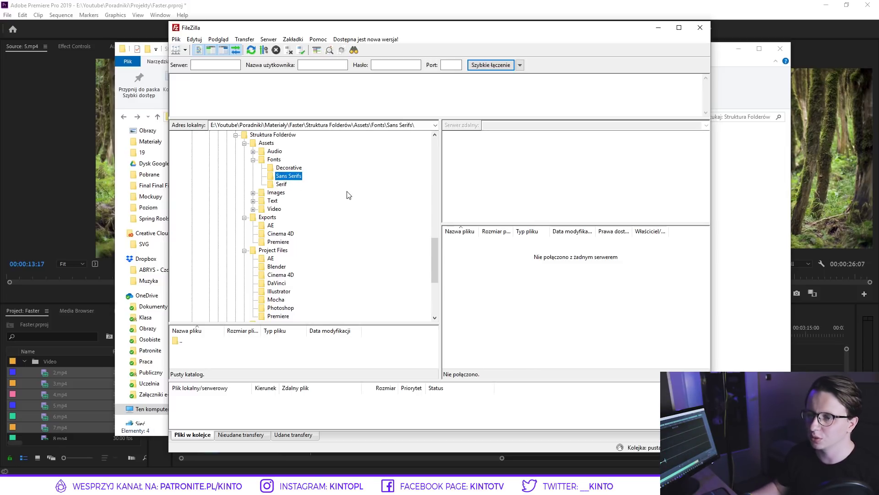
pyautogui.click(270, 160)
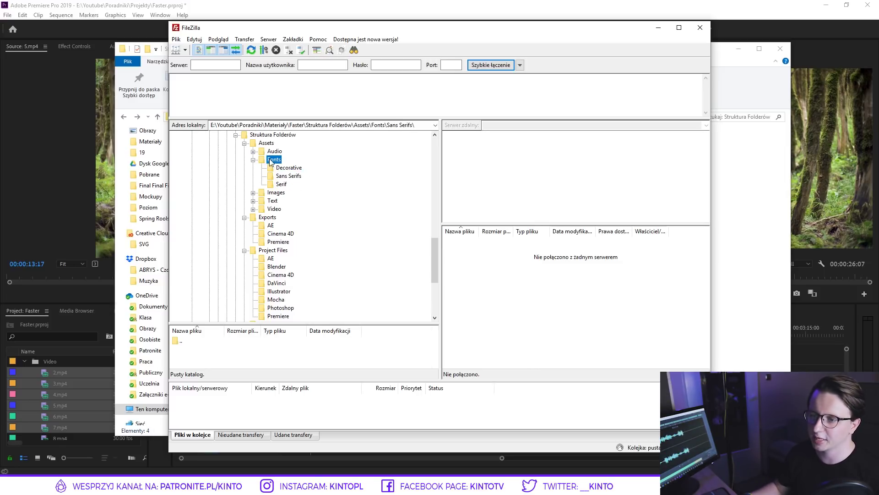
pyautogui.click(296, 177)
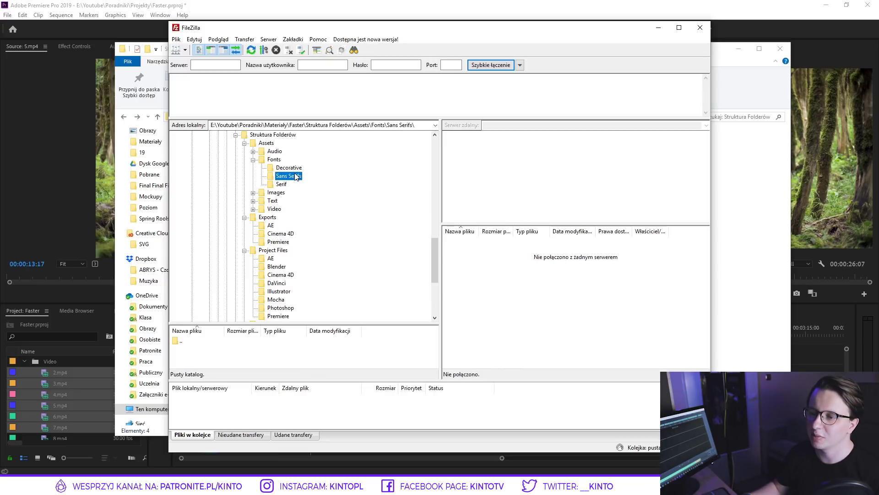
pyautogui.click(254, 160)
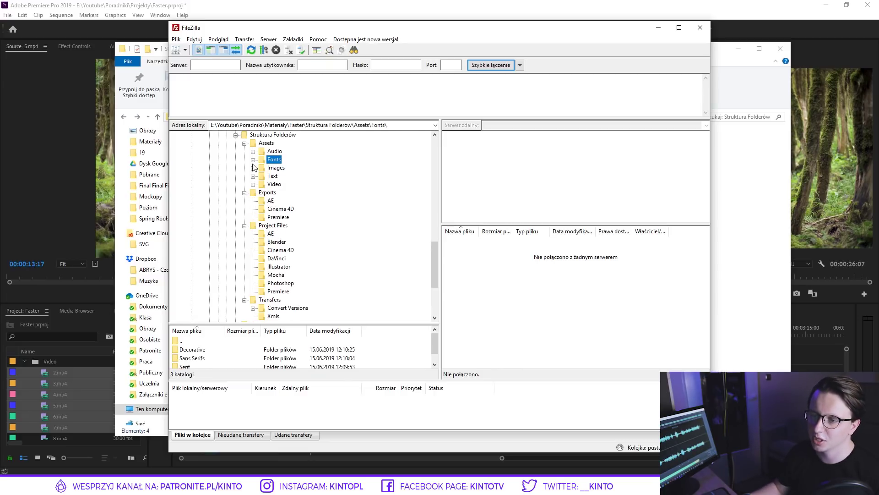
pyautogui.click(253, 168)
pyautogui.click(284, 169)
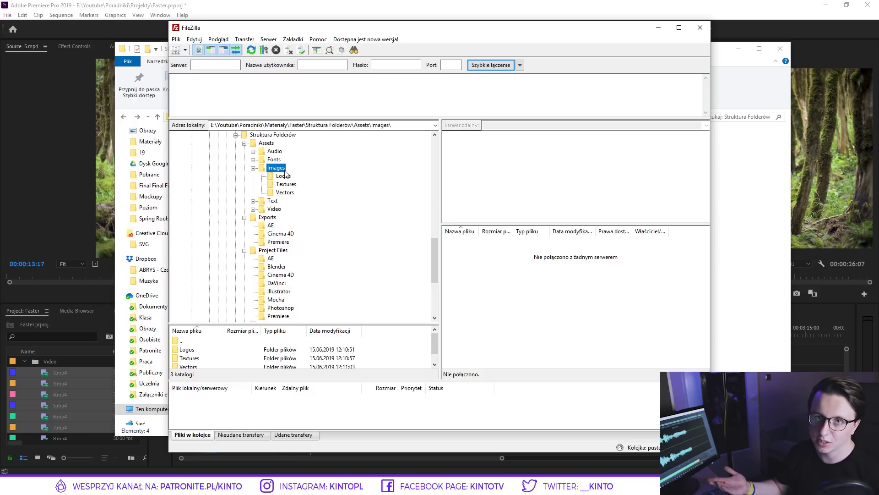
# Browse Text's Brief, Credits, Lower Thirds, Lyrics, Opening and Script folders, then open Video
pyautogui.click(254, 168)
pyautogui.click(253, 176)
pyautogui.click(283, 184)
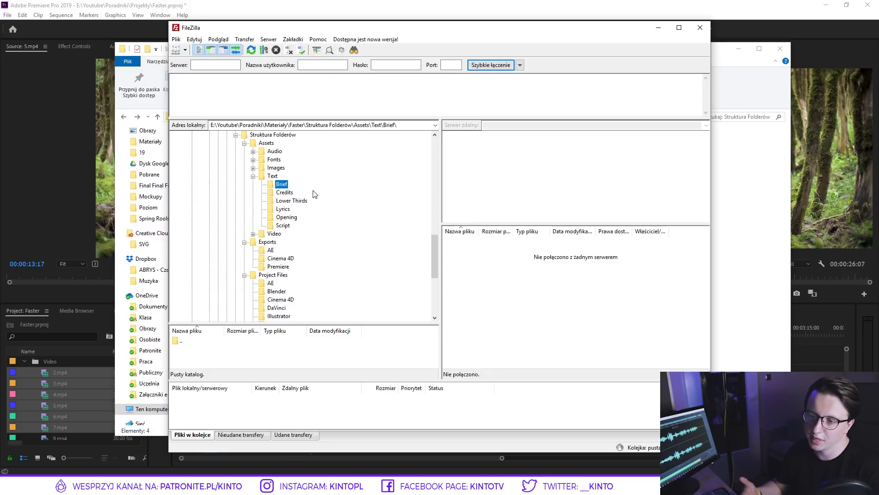
pyautogui.click(289, 191)
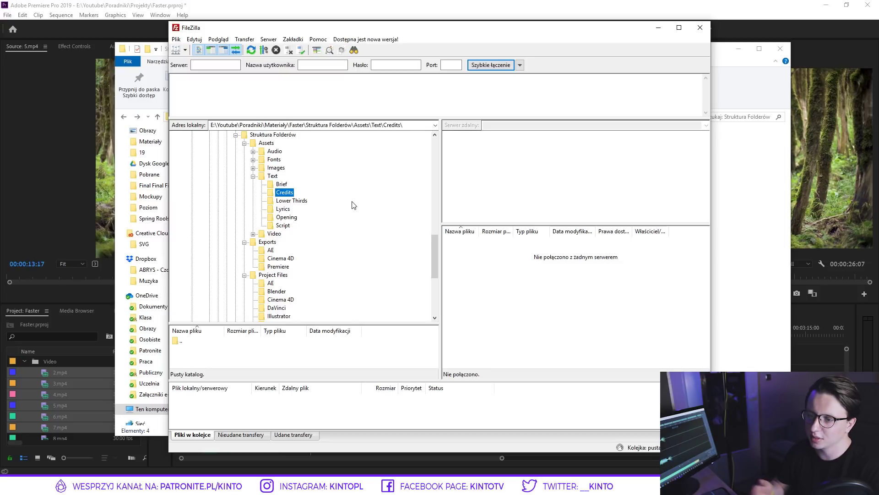
pyautogui.click(300, 200)
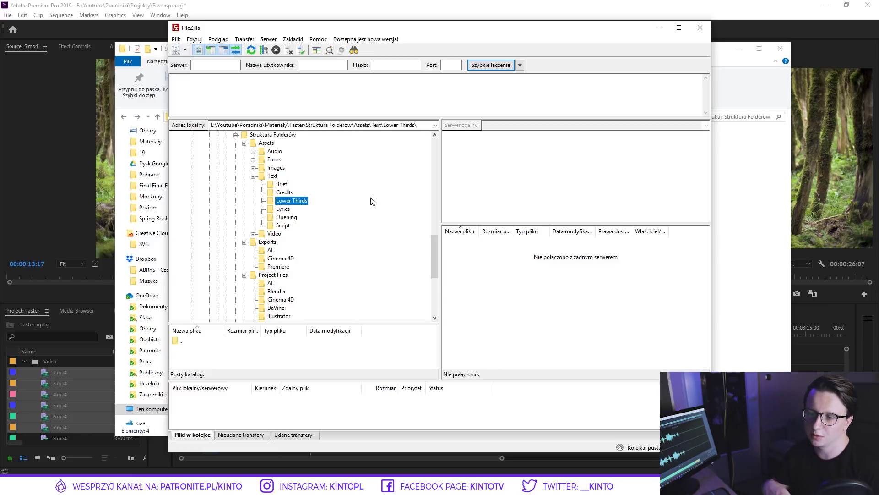
pyautogui.click(281, 209)
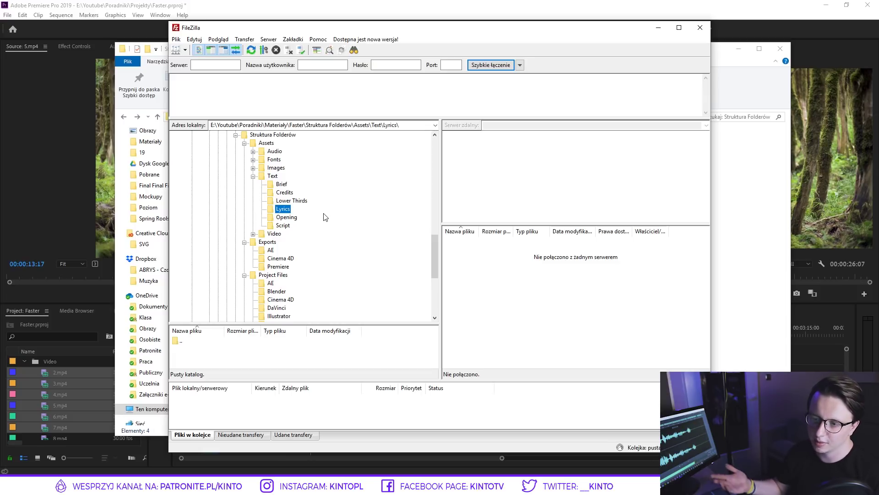
pyautogui.click(287, 218)
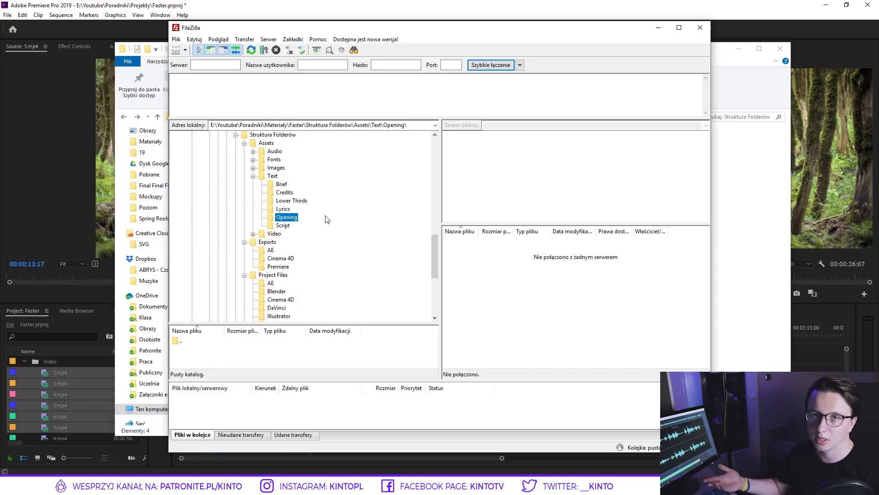
pyautogui.click(284, 225)
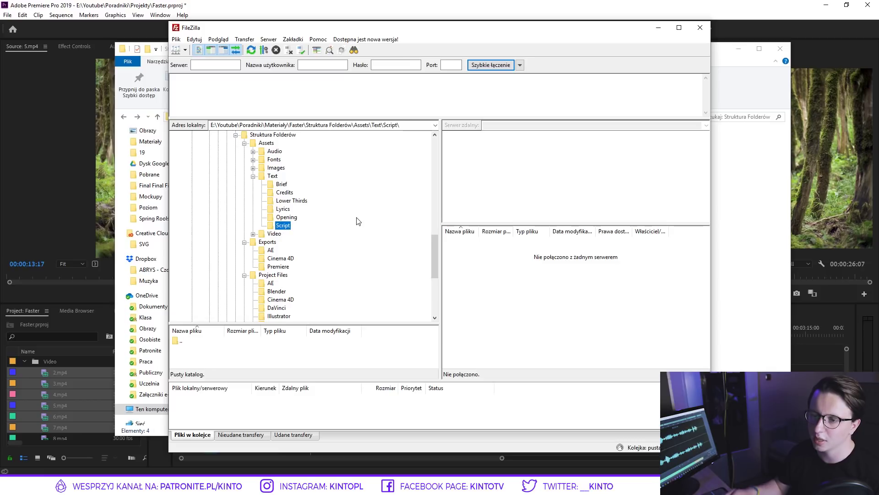
pyautogui.click(253, 177)
pyautogui.click(254, 185)
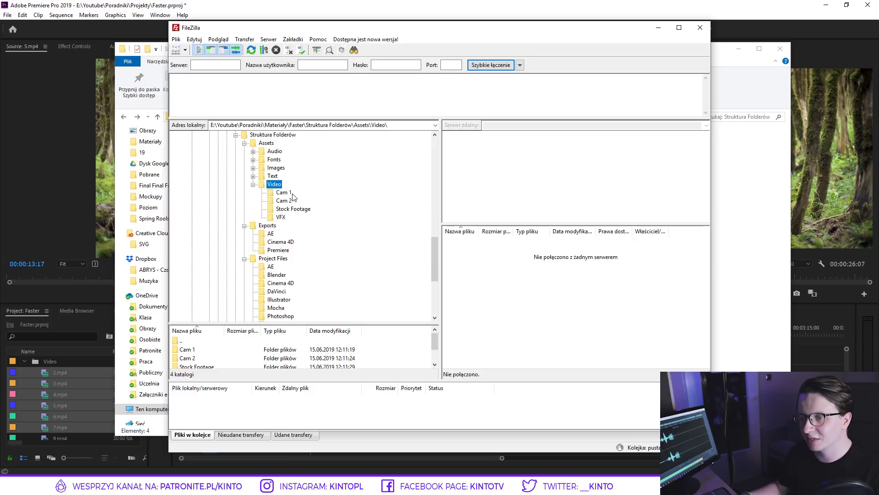
# Browse Video's Cam 1, Cam 2, Stock Footage and VFX folders, then collapse Video and open Exports
pyautogui.click(283, 192)
pyautogui.click(283, 201)
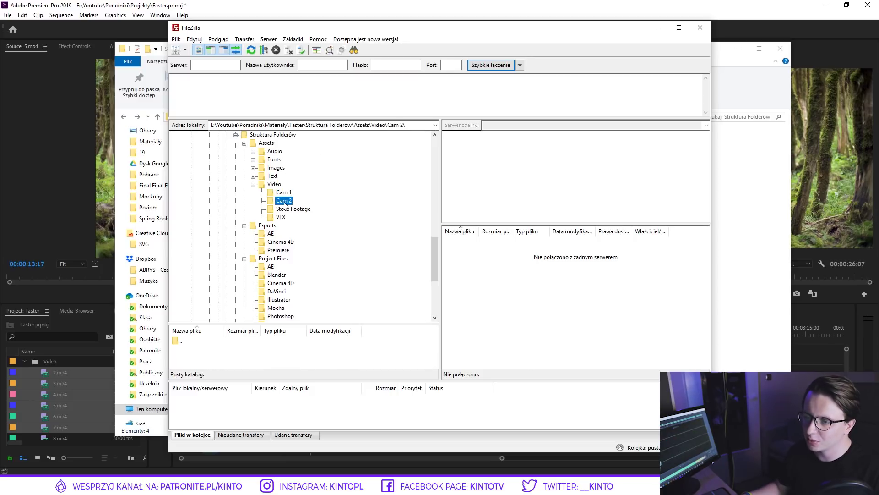
pyautogui.click(320, 209)
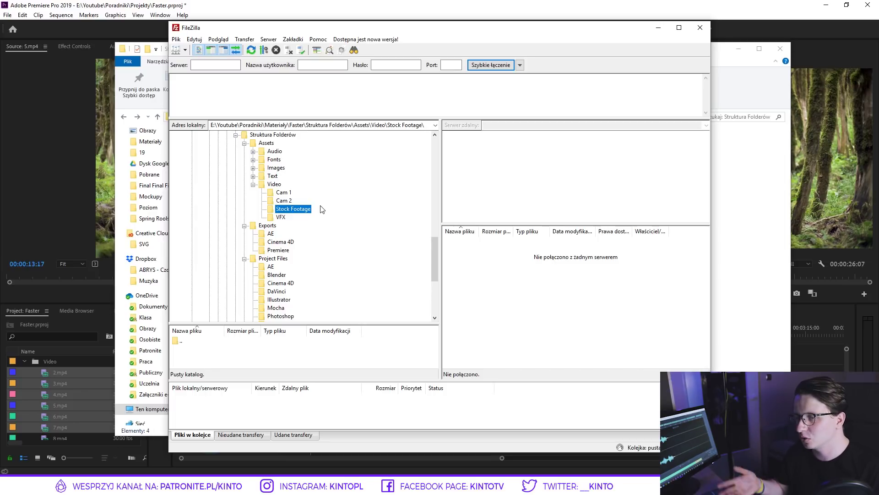
pyautogui.click(278, 217)
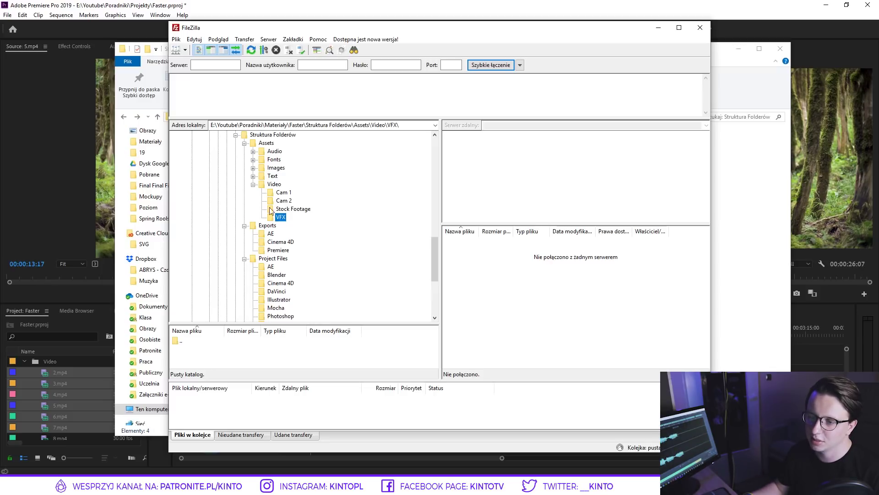
pyautogui.click(284, 210)
pyautogui.click(285, 218)
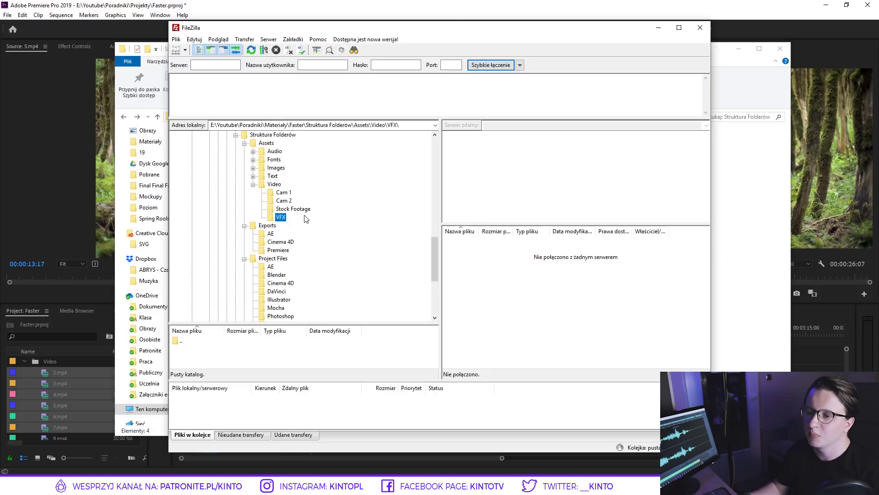
pyautogui.click(253, 185)
pyautogui.click(270, 192)
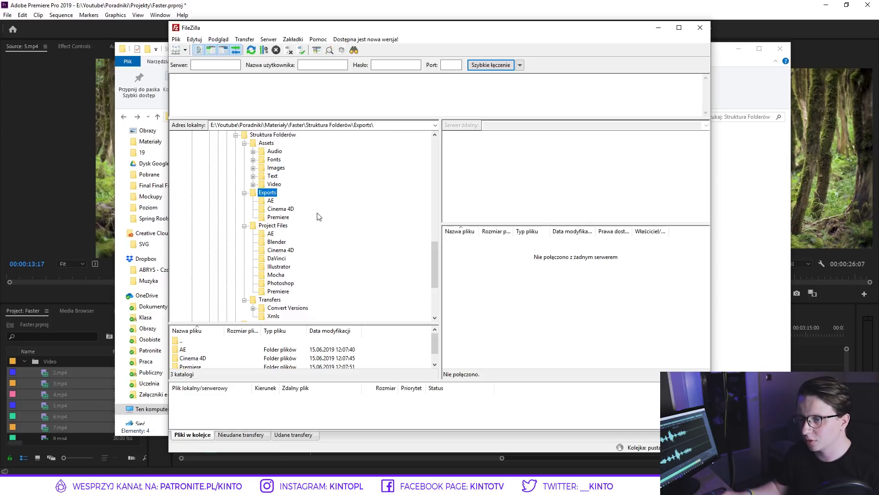
# Check the AE and Premiere folders under Exports, then open Project Files
pyautogui.click(267, 200)
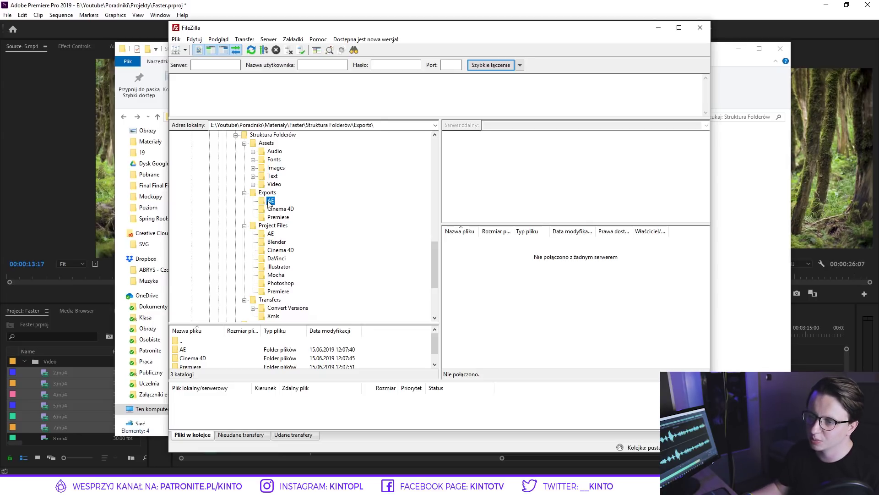
pyautogui.click(284, 218)
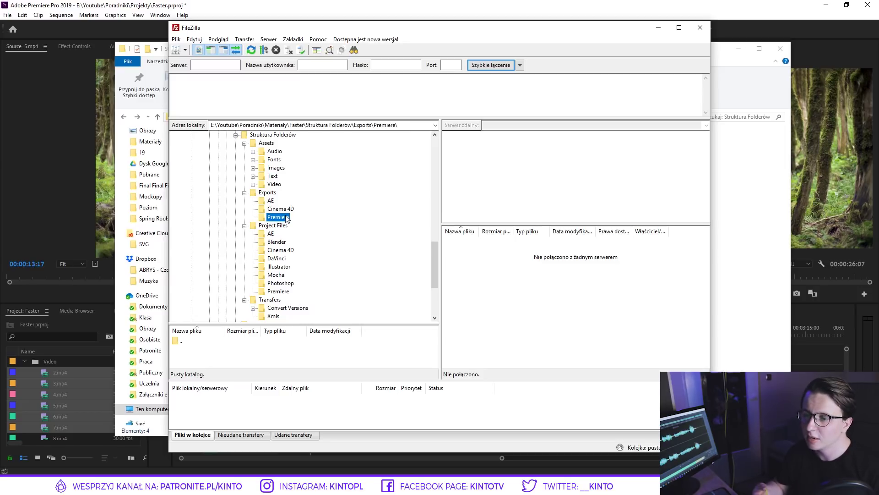
pyautogui.click(269, 201)
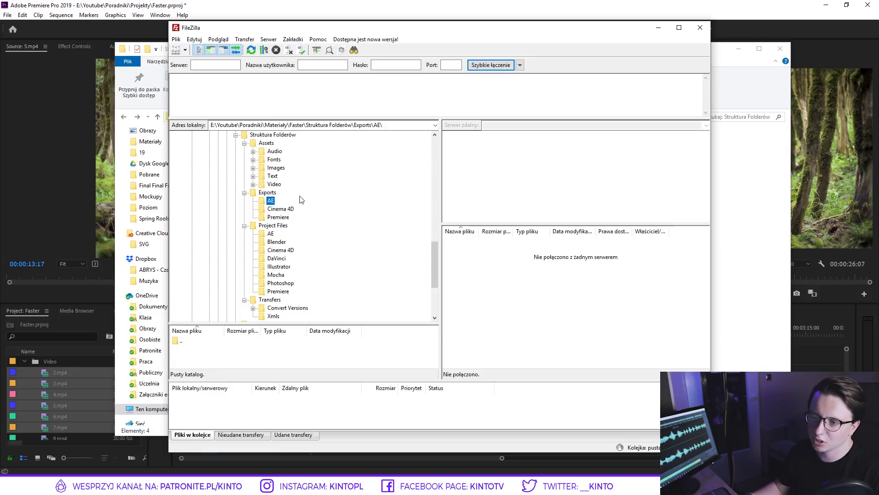
pyautogui.click(270, 227)
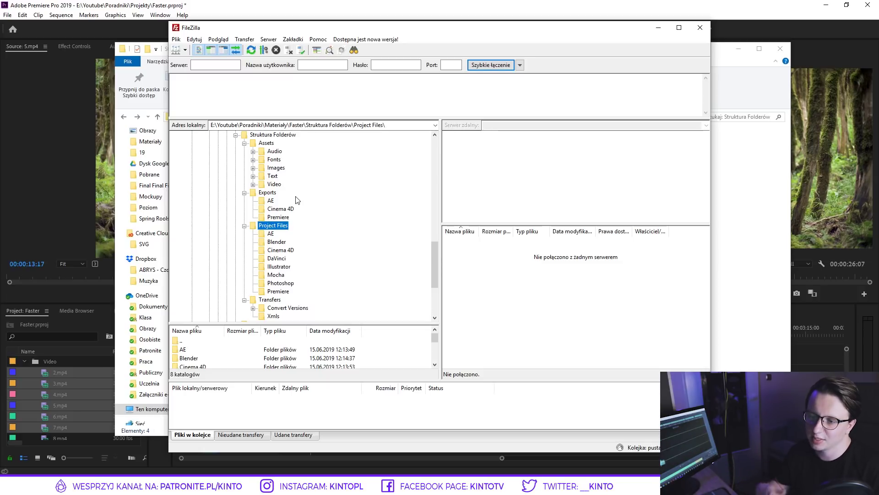
# Browse Project Files' AE, Cinema 4D, DaVinci, Illustrator, Mocha, Photoshop and Premiere folders
pyautogui.scroll(-1, 288, 200)
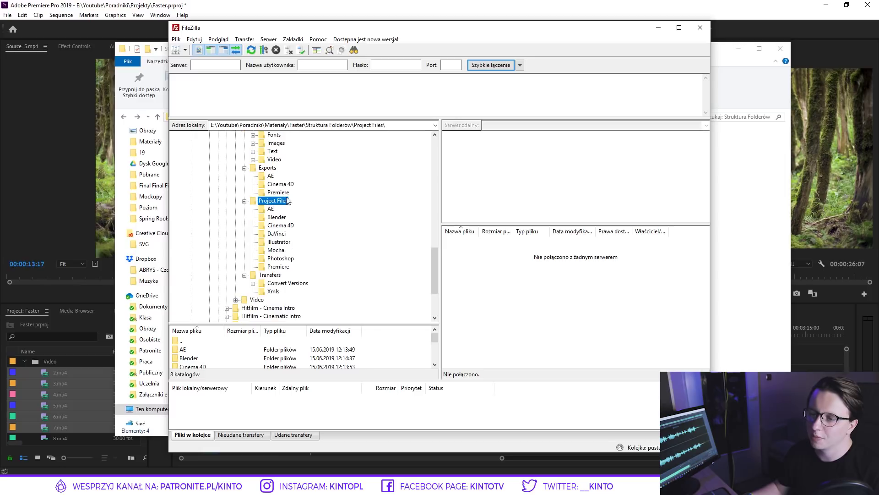
pyautogui.click(271, 208)
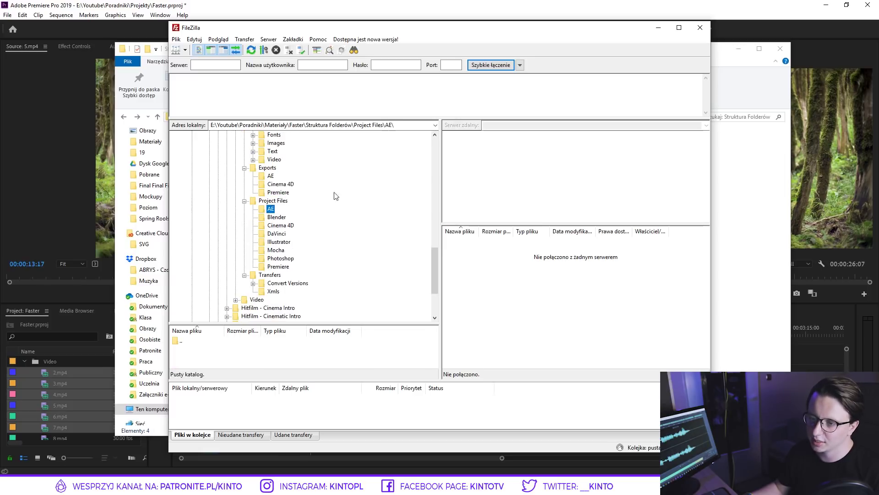
pyautogui.scroll(-1, 309, 222)
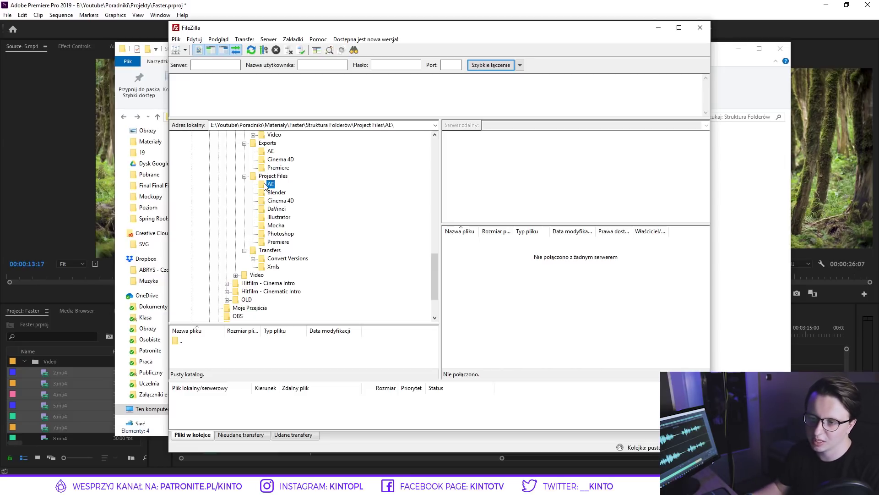
pyautogui.press('Down')
pyautogui.press('Up')
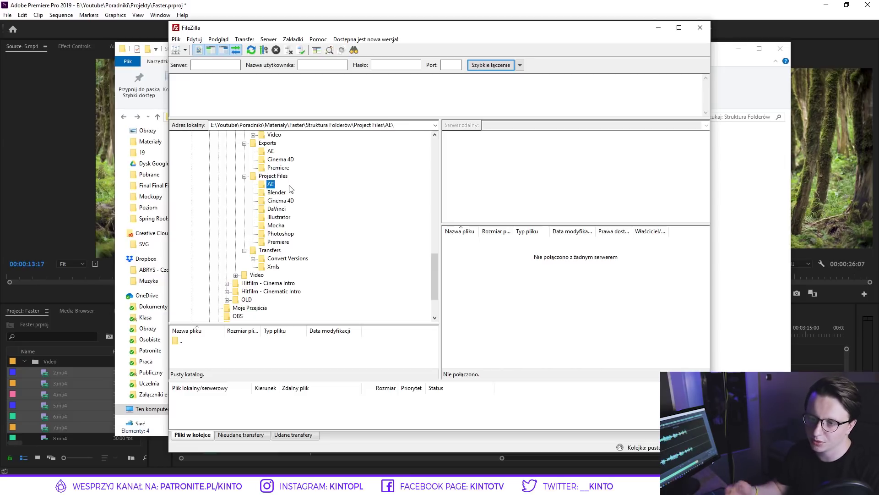
pyautogui.press('Down')
pyautogui.press('Down')
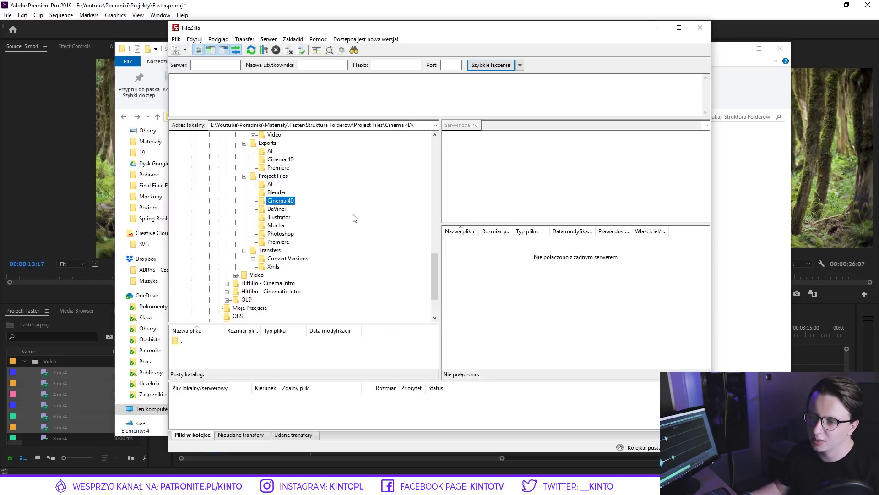
pyautogui.click(265, 209)
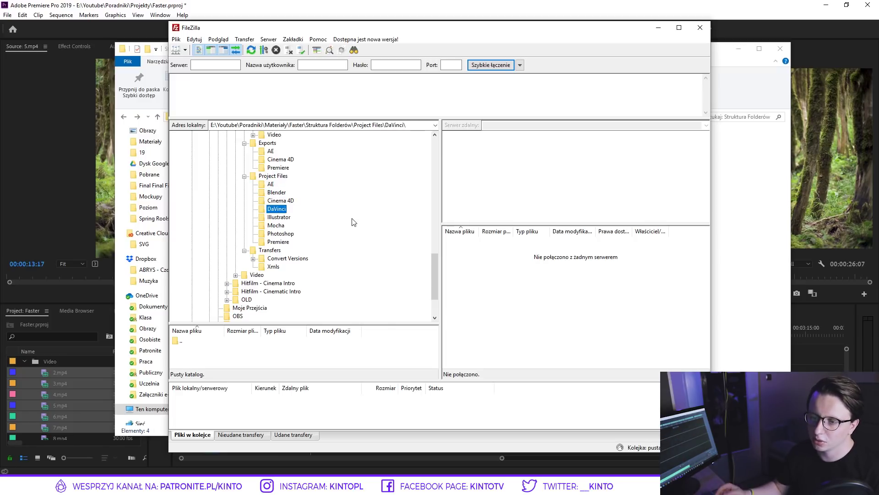
pyautogui.click(283, 219)
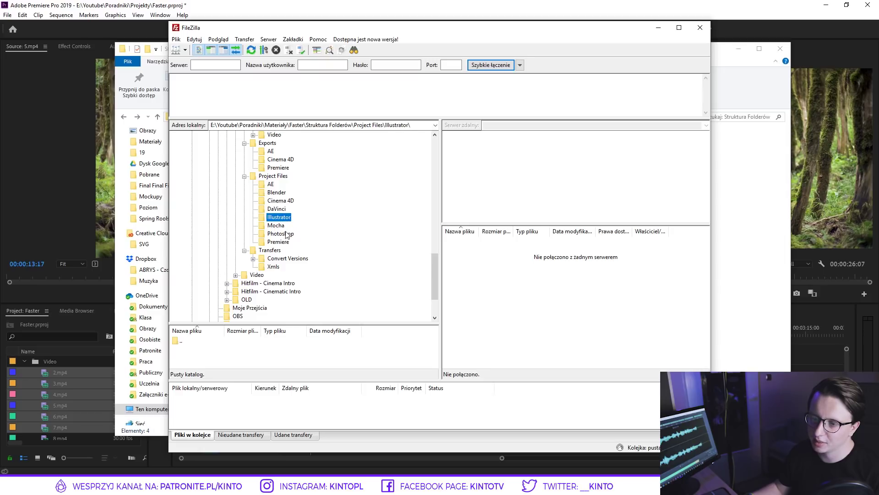
pyautogui.click(271, 225)
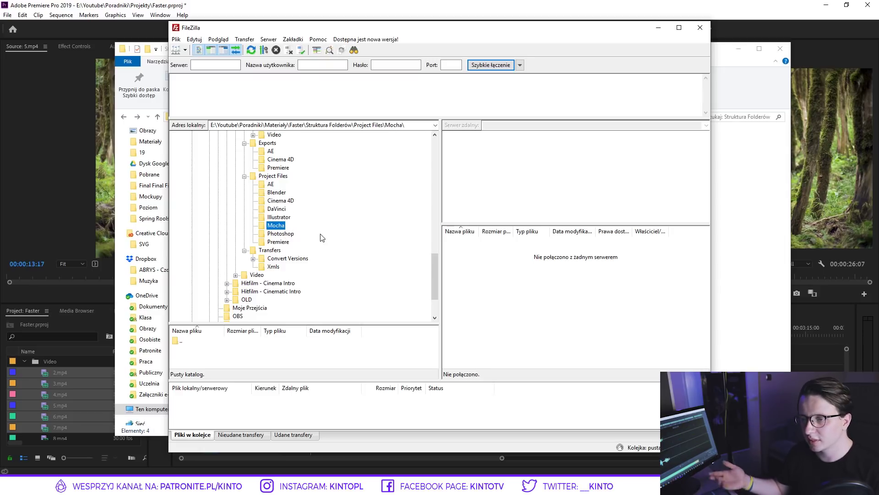
pyautogui.click(284, 234)
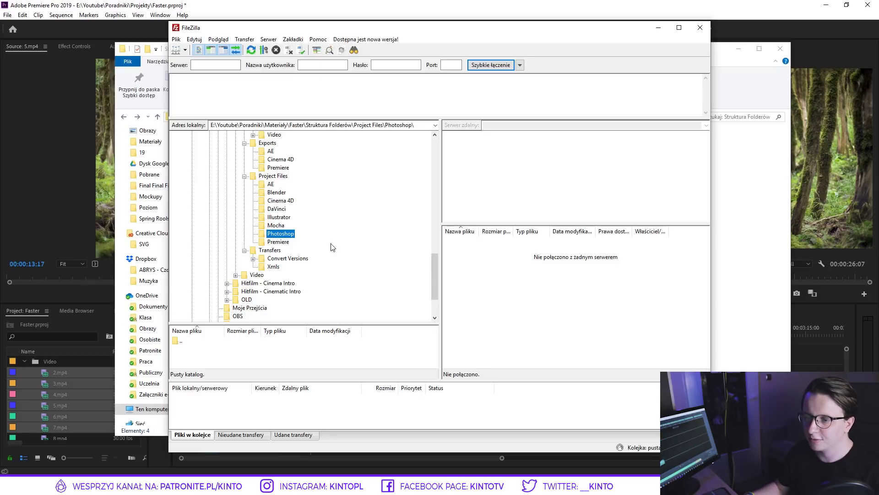
pyautogui.click(282, 242)
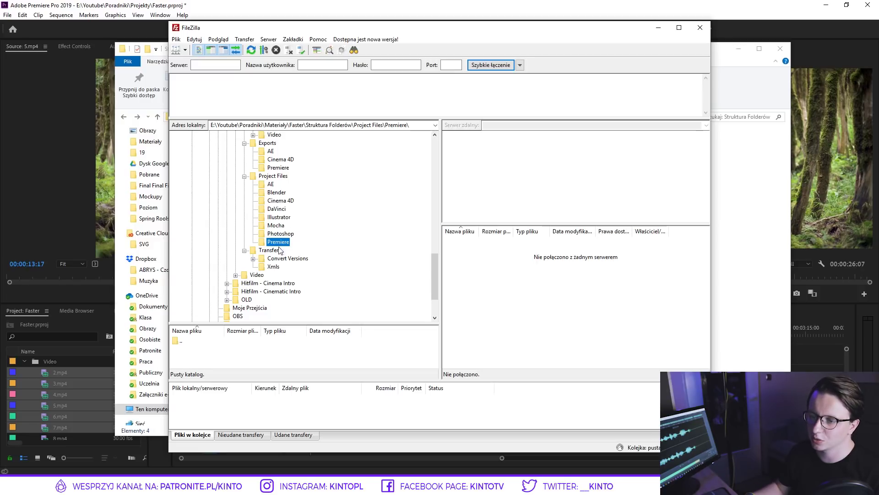
# Check Transfers' Convert Versions and Xmls folders, then close FileZilla
pyautogui.scroll(-1, 283, 245)
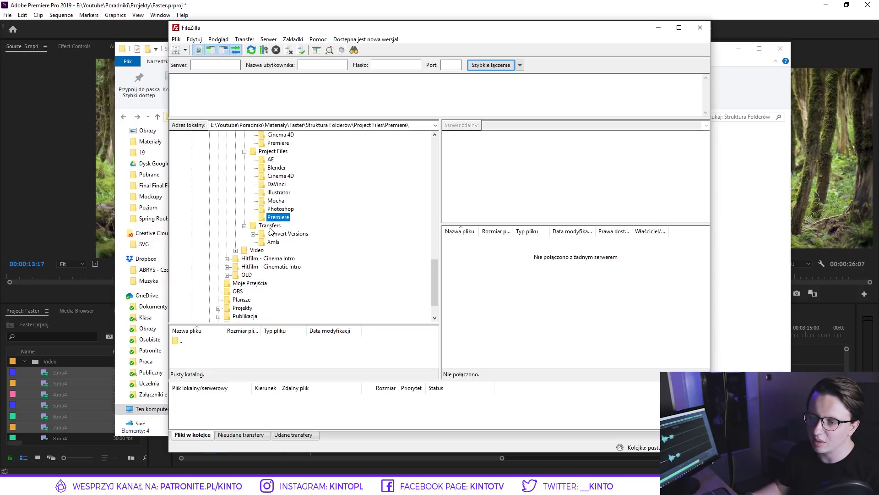
pyautogui.click(270, 226)
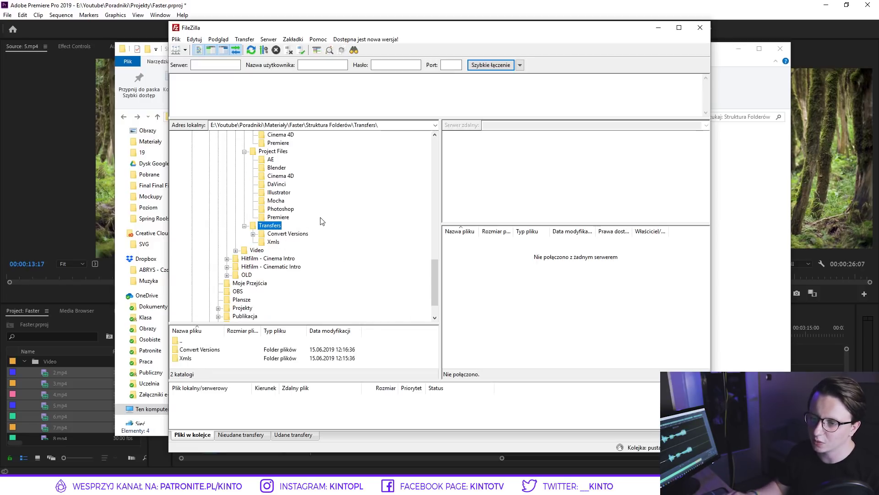
pyautogui.click(286, 233)
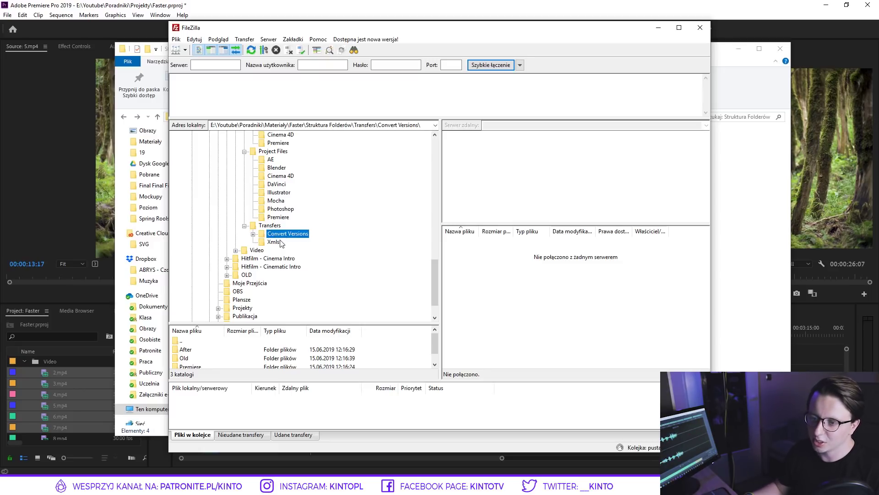
pyautogui.click(273, 242)
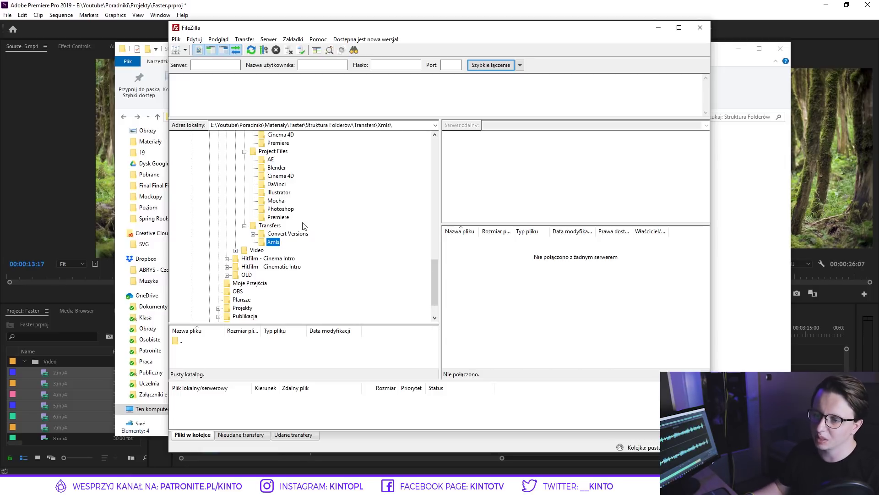
pyautogui.click(704, 26)
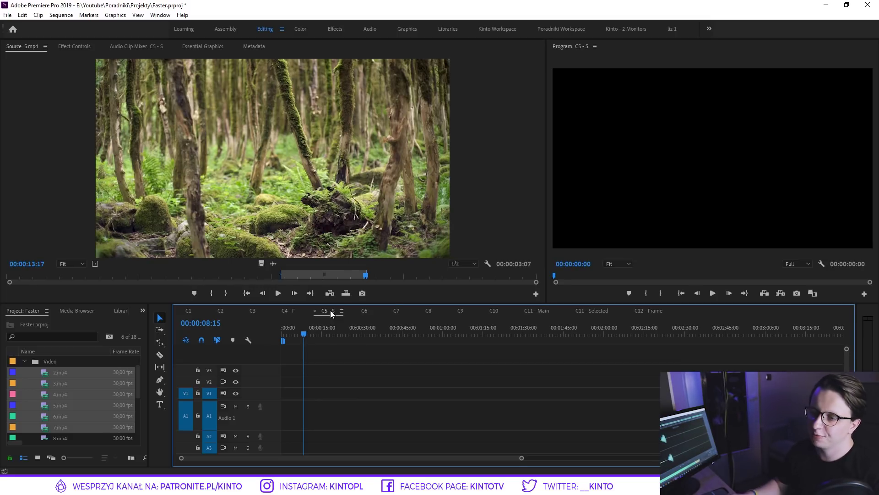
pyautogui.click(8, 15)
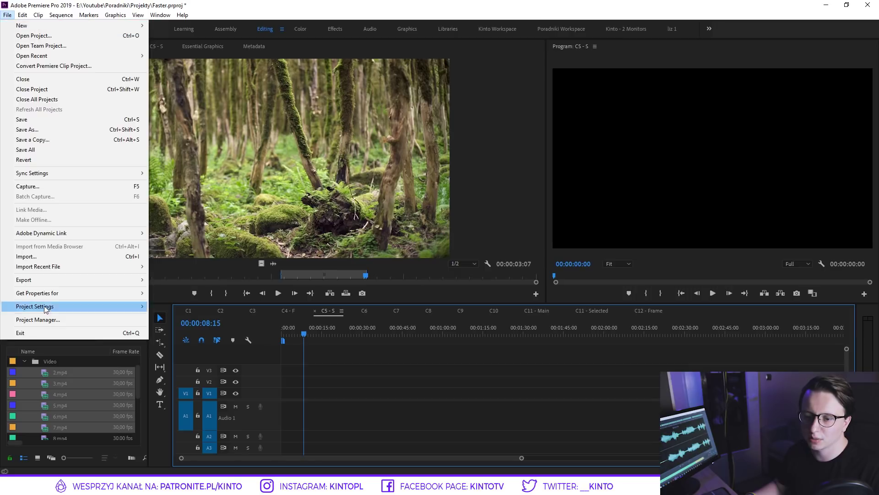
pyautogui.moveTo(26, 12)
pyautogui.moveTo(92, 292)
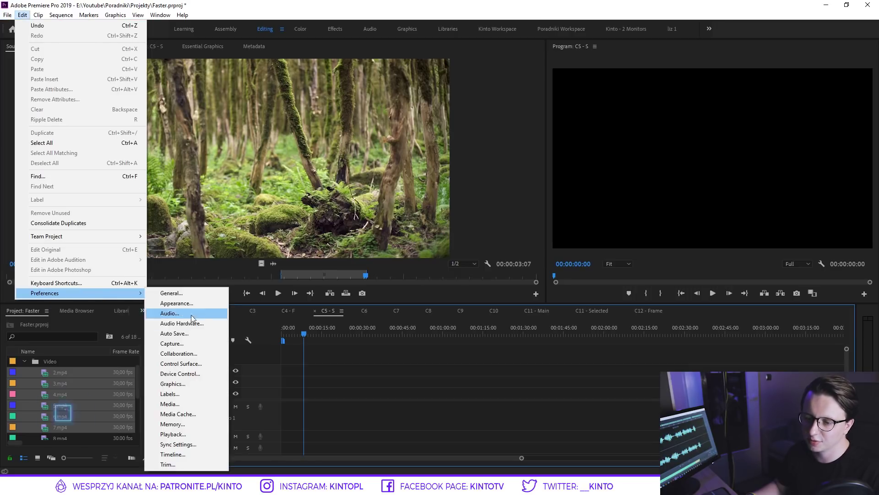
pyautogui.click(275, 352)
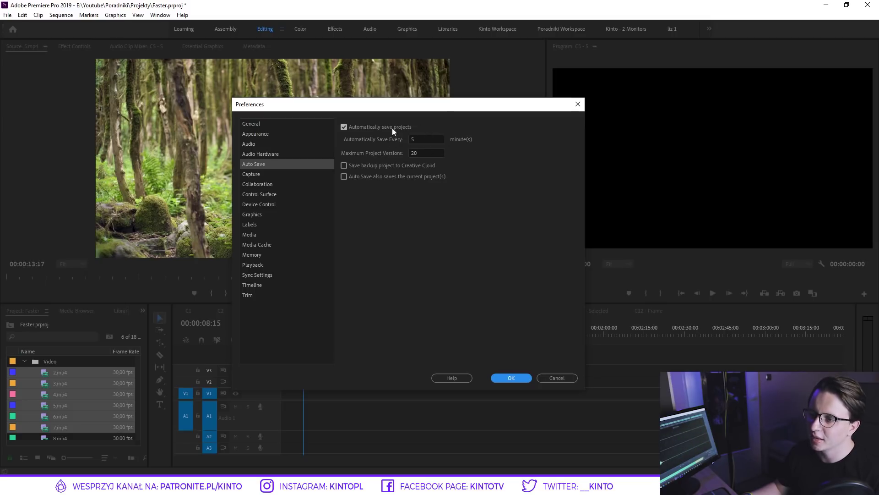
pyautogui.click(554, 374)
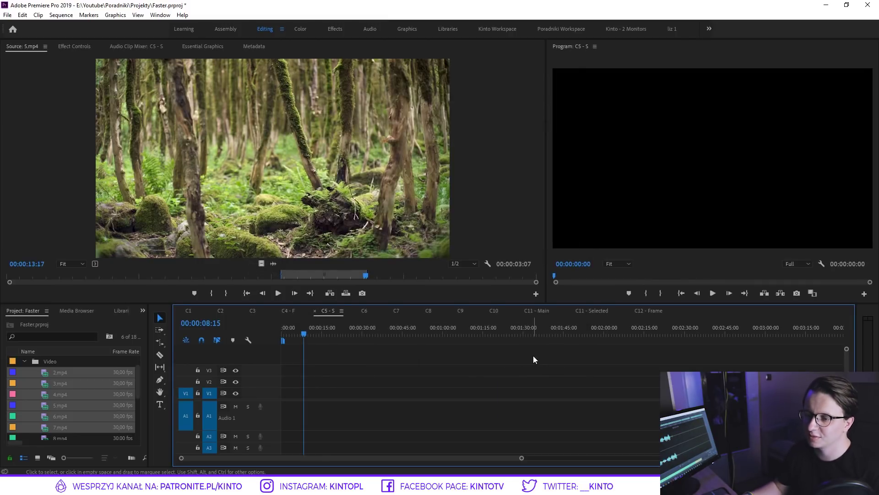
# Glance at the File menu, then bring the C6 sequence up in the timeline
pyautogui.click(7, 15)
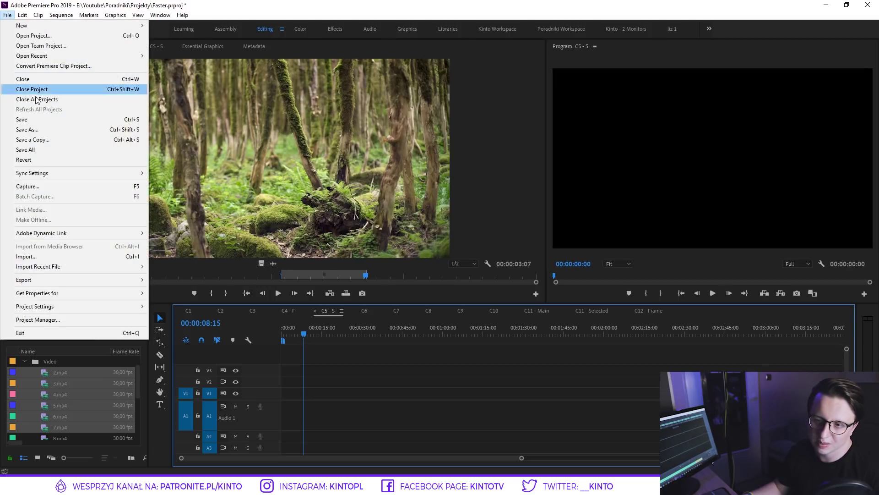
pyautogui.click(364, 144)
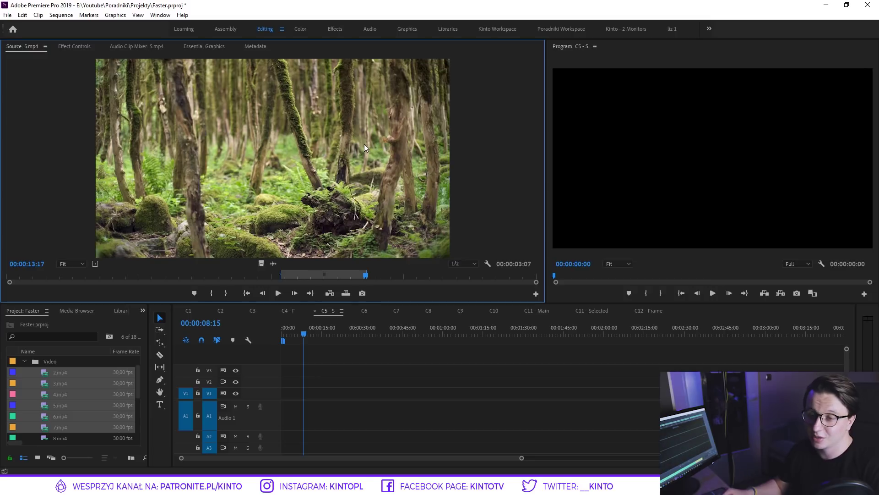
pyautogui.click(8, 15)
pyautogui.click(25, 7)
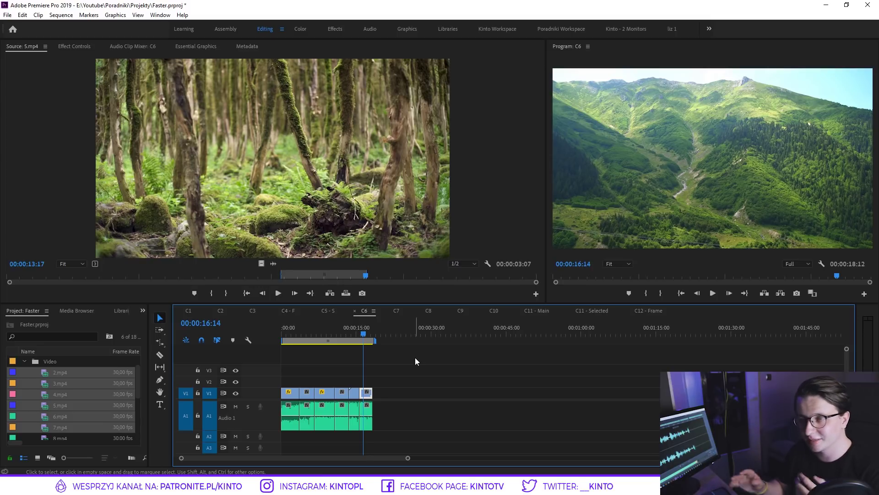
# Show Effect Controls for clip 9.mp4 (Scale 110) and bring up the Effects panel
pyautogui.scroll(5, 288, 397)
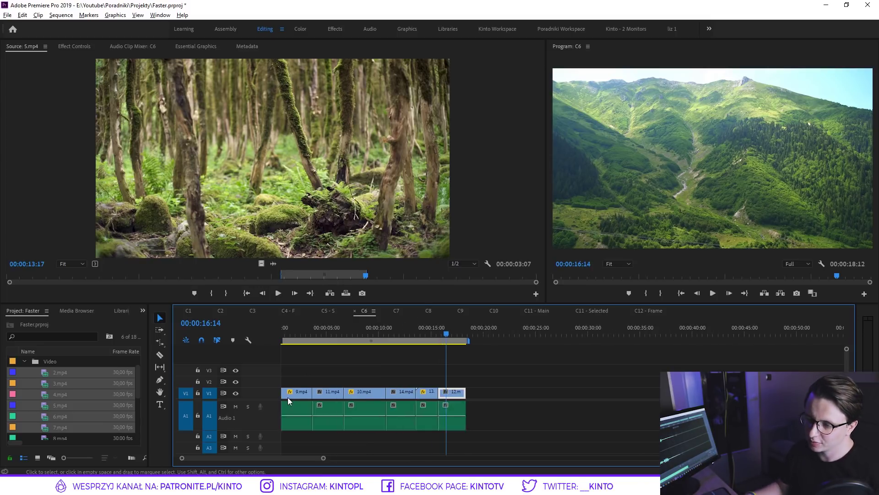
pyautogui.click(306, 328)
pyautogui.click(80, 47)
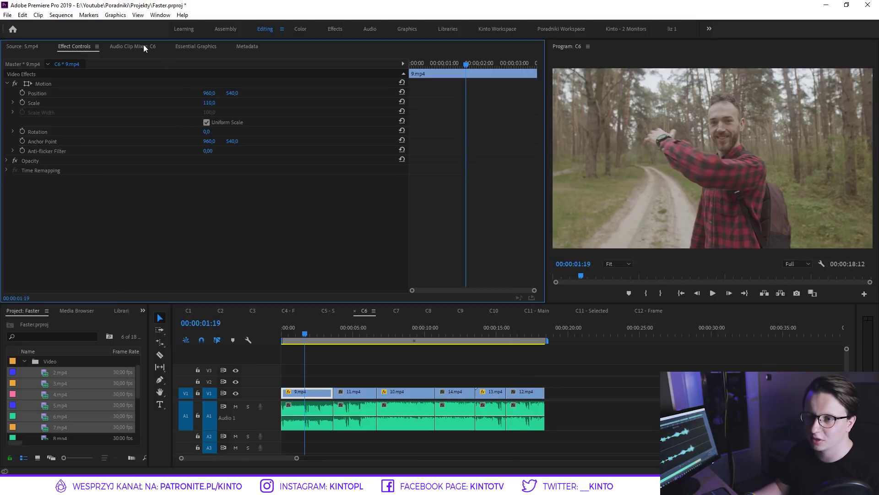
pyautogui.click(142, 310)
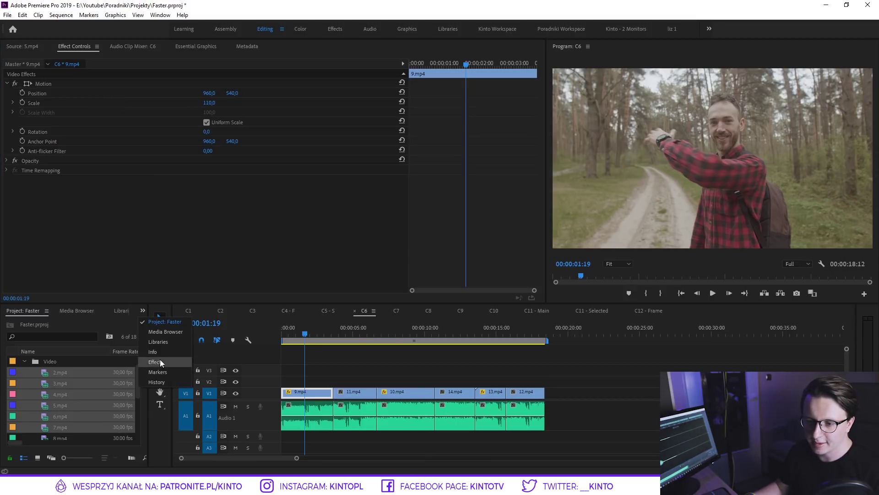
pyautogui.click(159, 329)
# Dock the Effects panel and set Additive Dissolve as the default video transition
pyautogui.moveTo(93, 310); pyautogui.dragTo(114, 51)
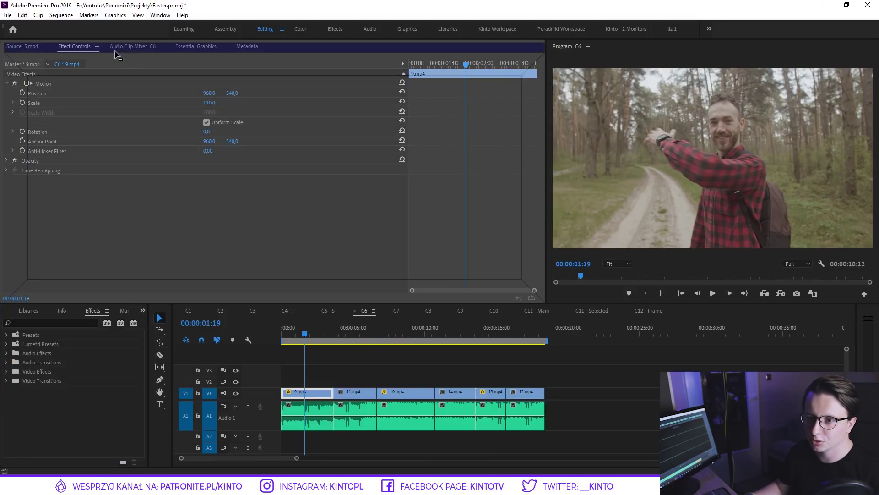
pyautogui.click(8, 117)
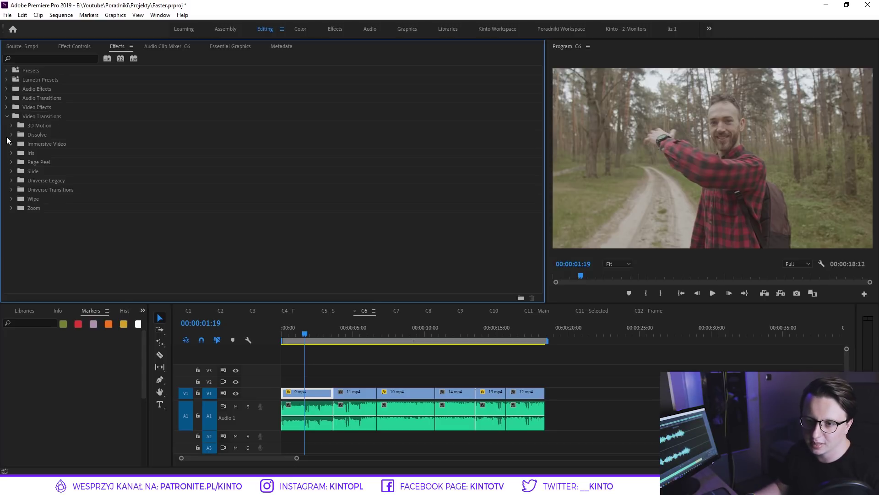
pyautogui.click(11, 135)
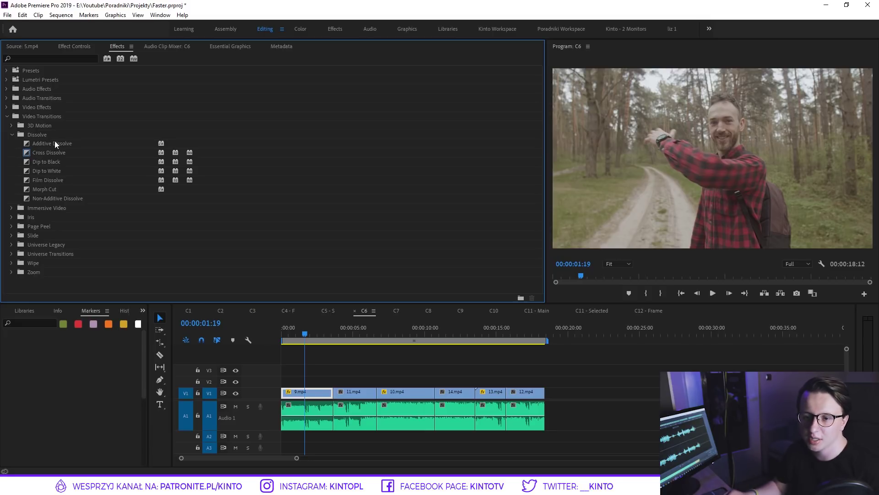
pyautogui.click(59, 163)
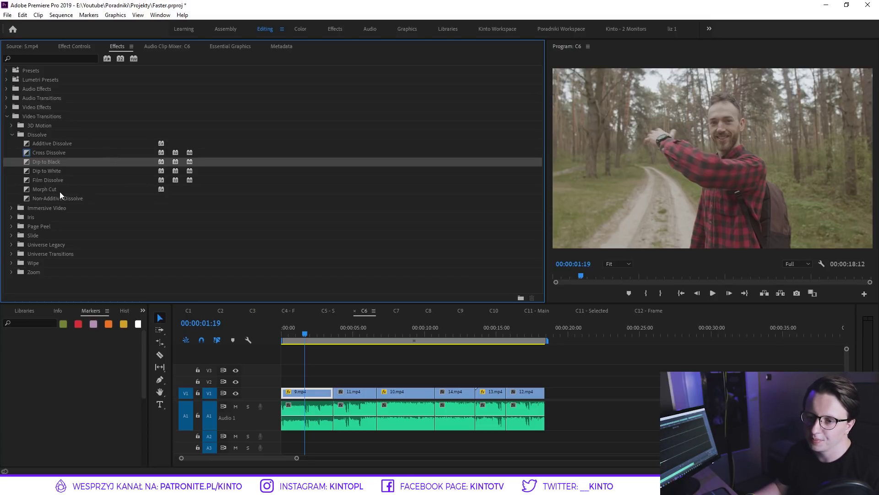
pyautogui.click(60, 144)
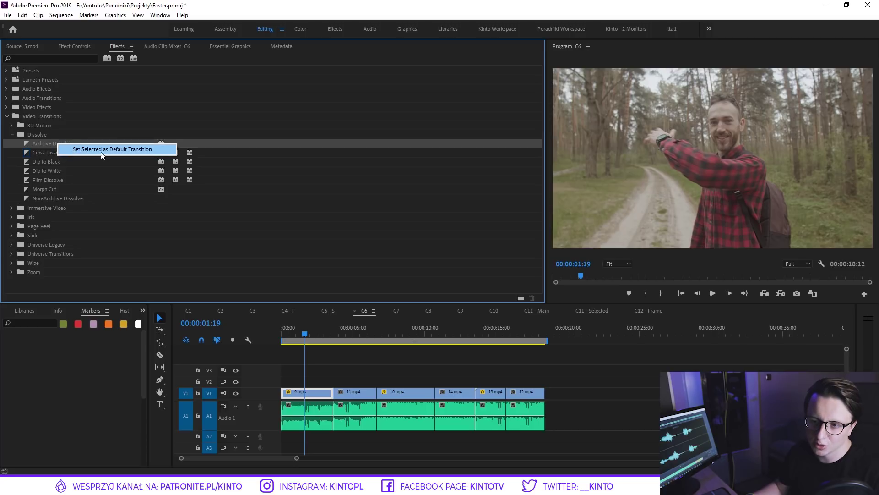
pyautogui.click(103, 152)
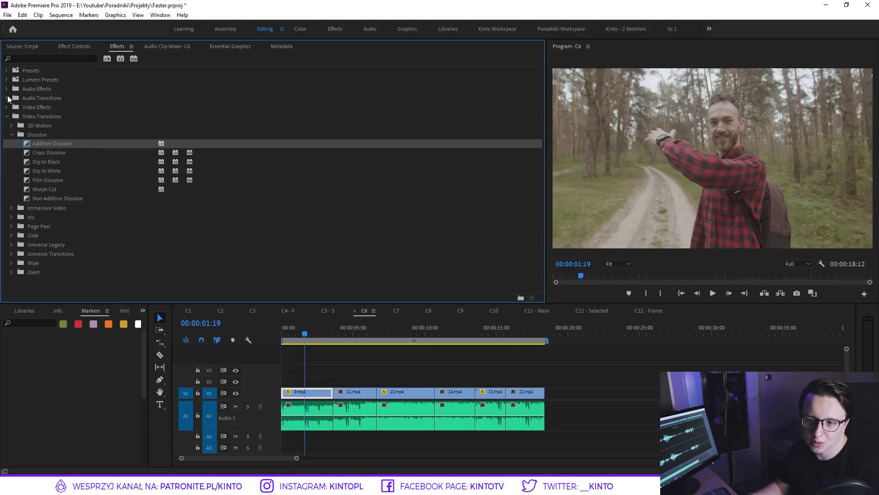
# Set Constant Power as the default audio crossfade, then select all clips on V1
pyautogui.click(7, 97)
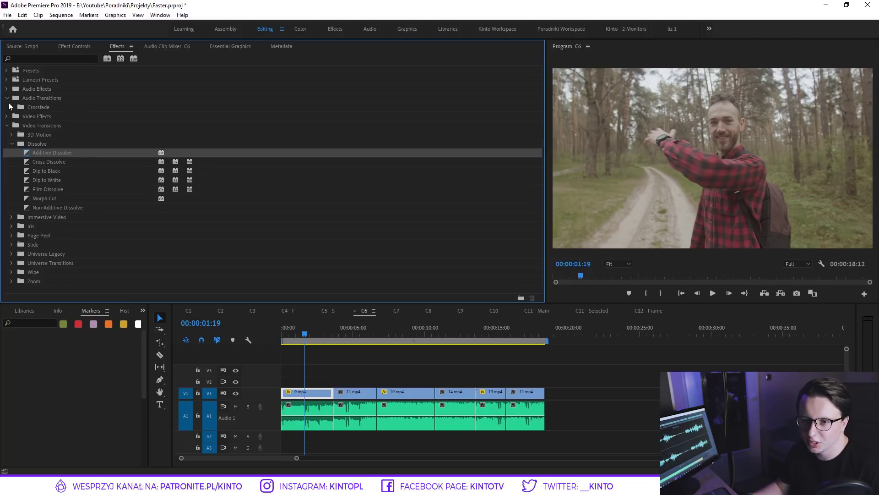
pyautogui.click(12, 107)
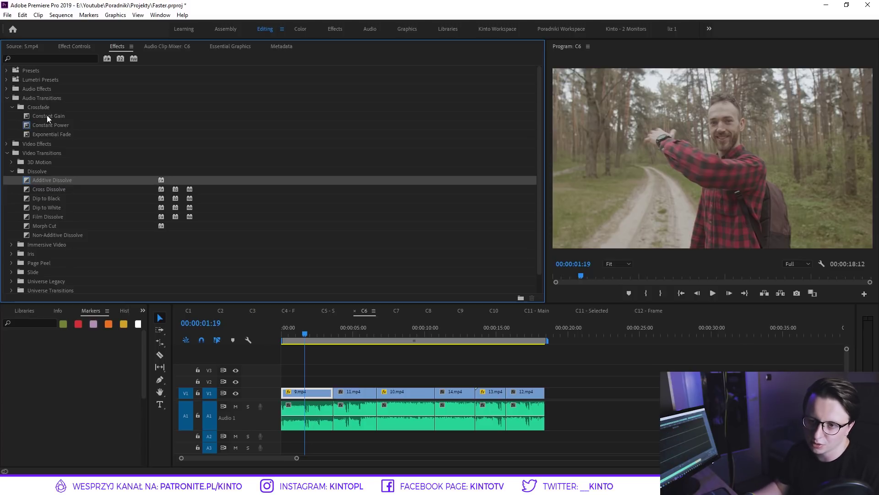
pyautogui.rightClick(47, 116)
pyautogui.click(92, 122)
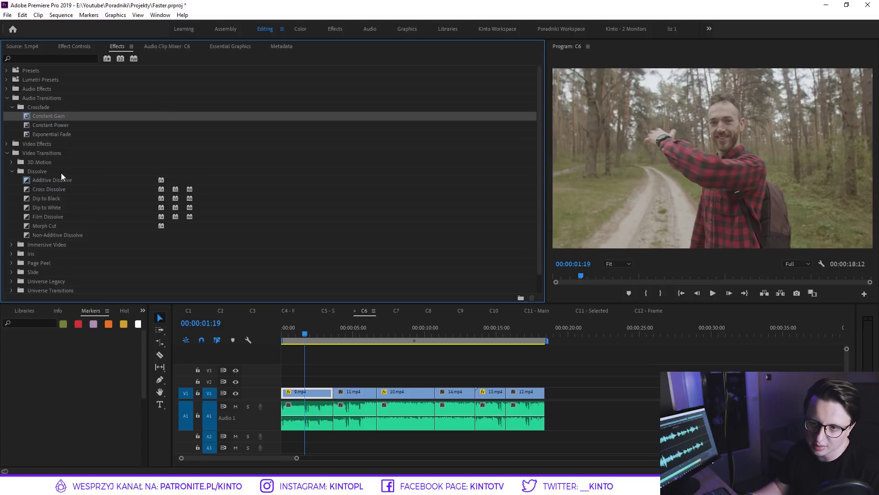
pyautogui.rightClick(49, 125)
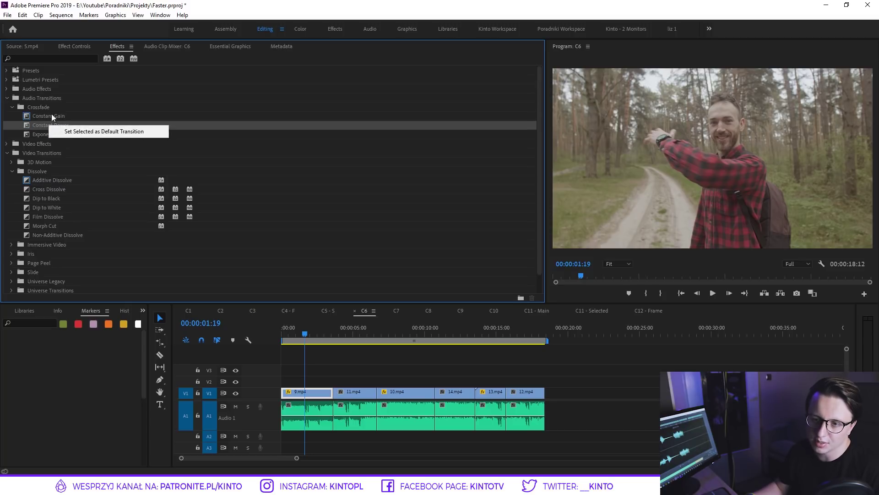
pyautogui.click(70, 132)
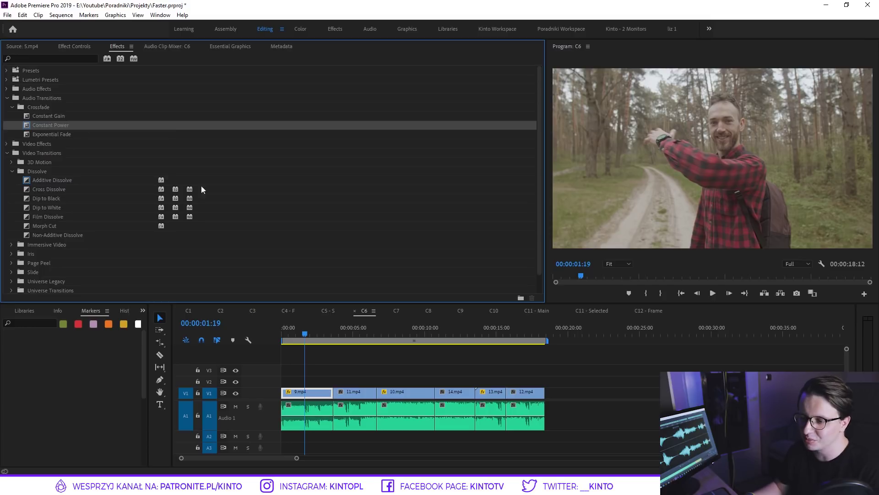
pyautogui.click(388, 349)
pyautogui.moveTo(595, 372); pyautogui.dragTo(320, 386)
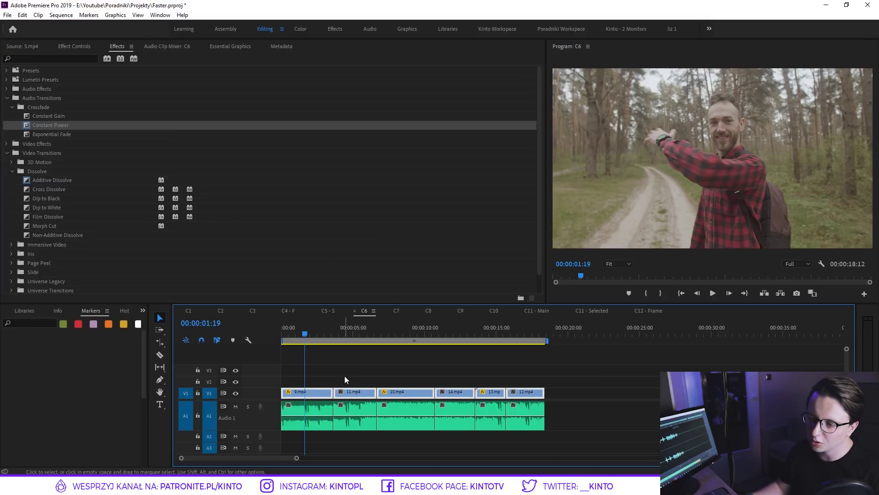
# Apply the default Additive Dissolve to the selected V1 clips and preview the result
pyautogui.hotkey('shift', 'd')
pyautogui.press('Home')
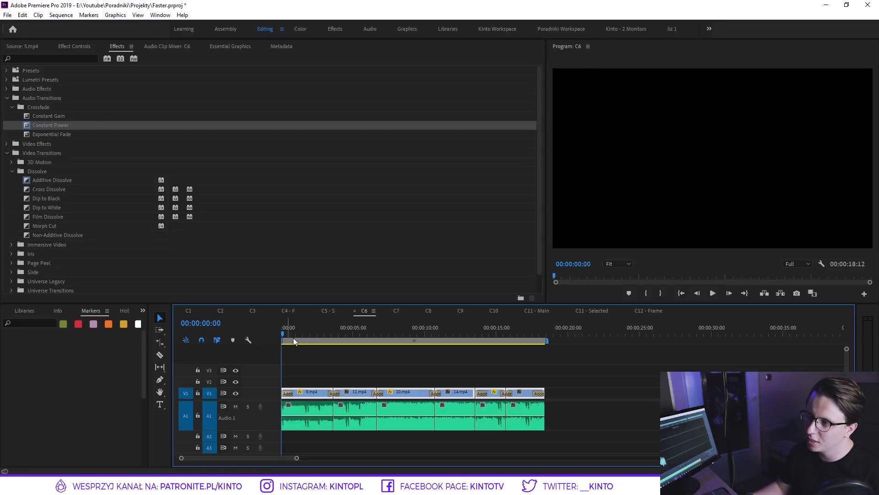
pyautogui.press('space')
pyautogui.press('space')
pyautogui.moveTo(360, 347)
pyautogui.mouseDown()
pyautogui.moveTo(445, 352)
pyautogui.moveTo(416, 348)
pyautogui.mouseUp()
# Apply the default Constant Power crossfade to all A1 clips and preview the transitions
pyautogui.moveTo(654, 416); pyautogui.dragTo(375, 359)
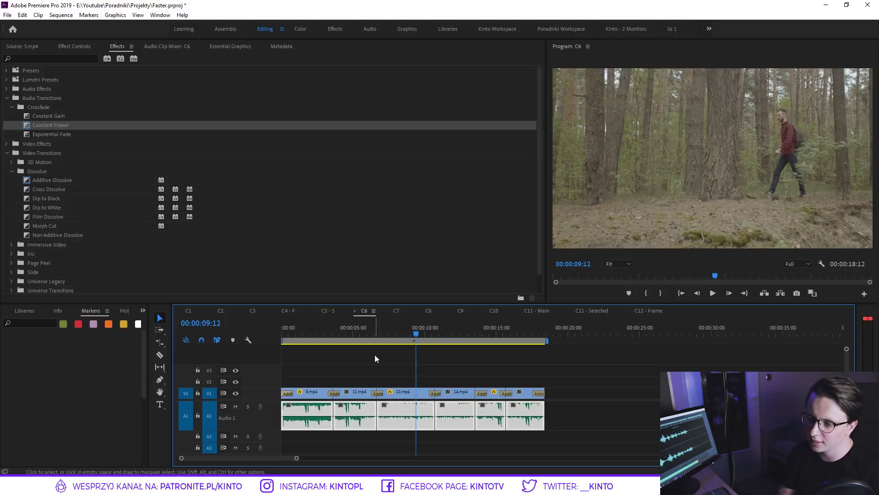
pyautogui.hotkey('ctrl', 'shift', 'd')
pyautogui.click(328, 338)
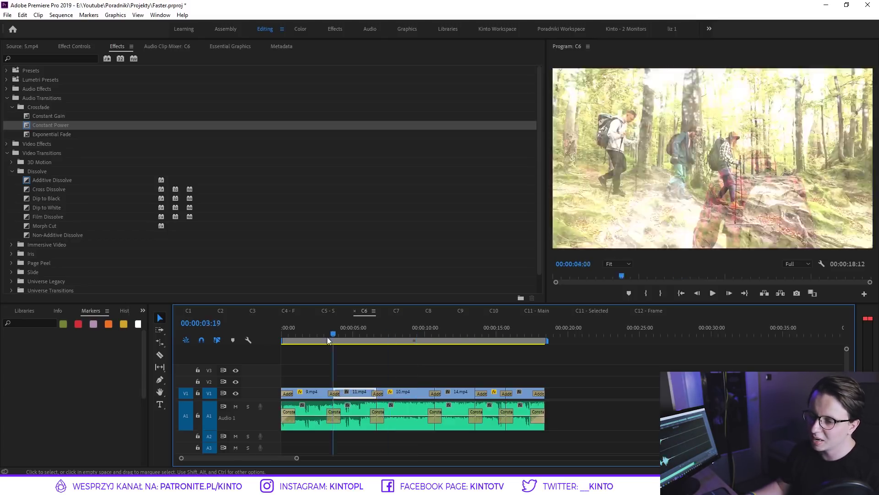
pyautogui.moveTo(327, 337); pyautogui.dragTo(402, 347)
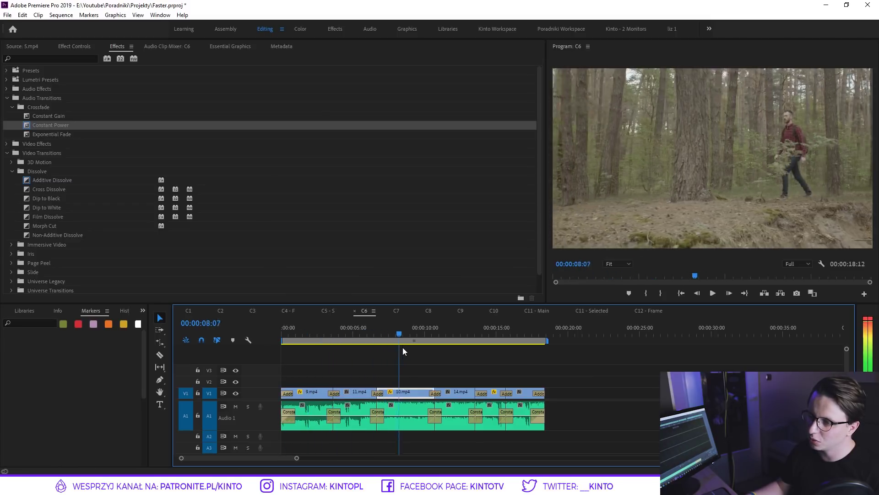
pyautogui.moveTo(403, 347); pyautogui.dragTo(509, 354)
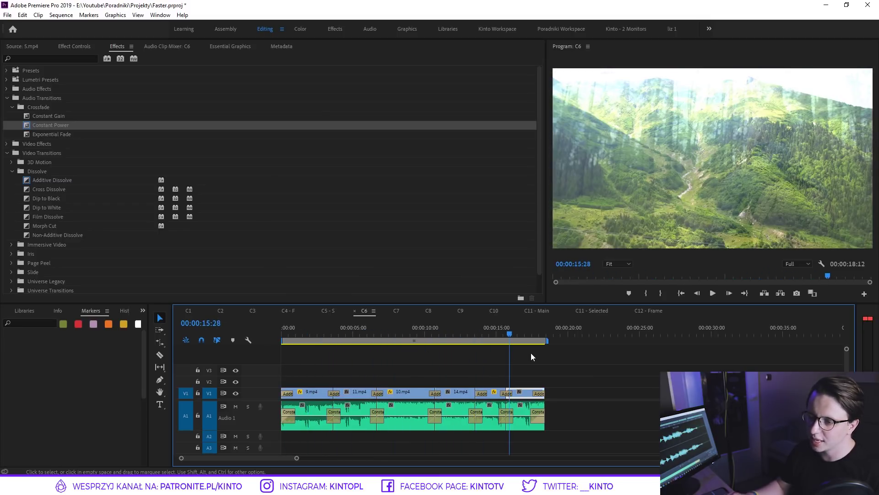
pyautogui.click(174, 189)
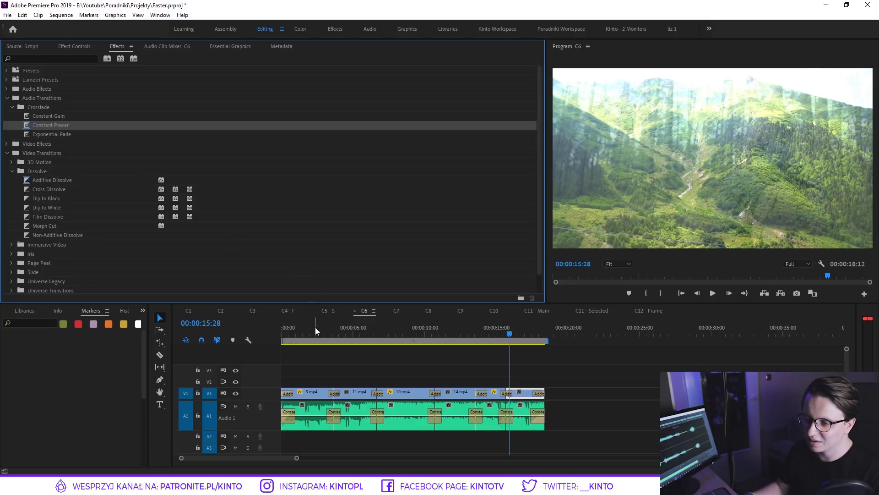
pyautogui.moveTo(315, 327); pyautogui.dragTo(330, 324)
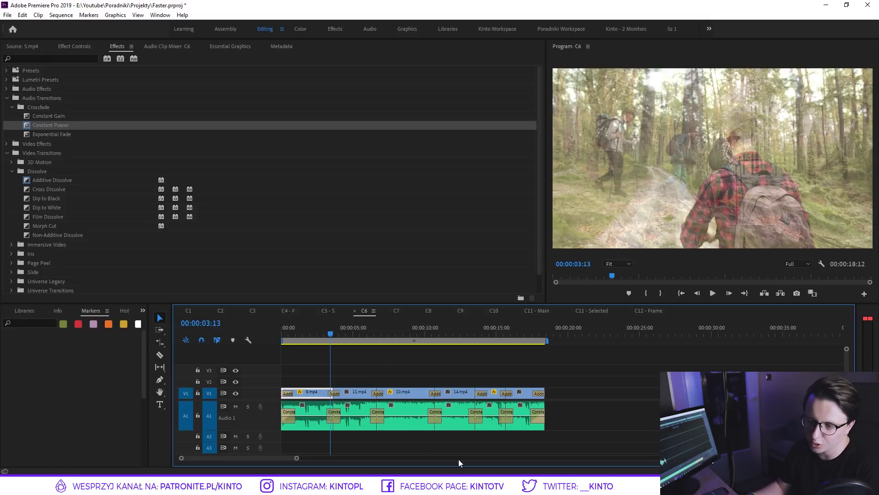
# Shorten the dissolve before 10.mp4, lengthen the one after it, and open Edit > Preferences
pyautogui.moveTo(384, 393); pyautogui.dragTo(380, 394)
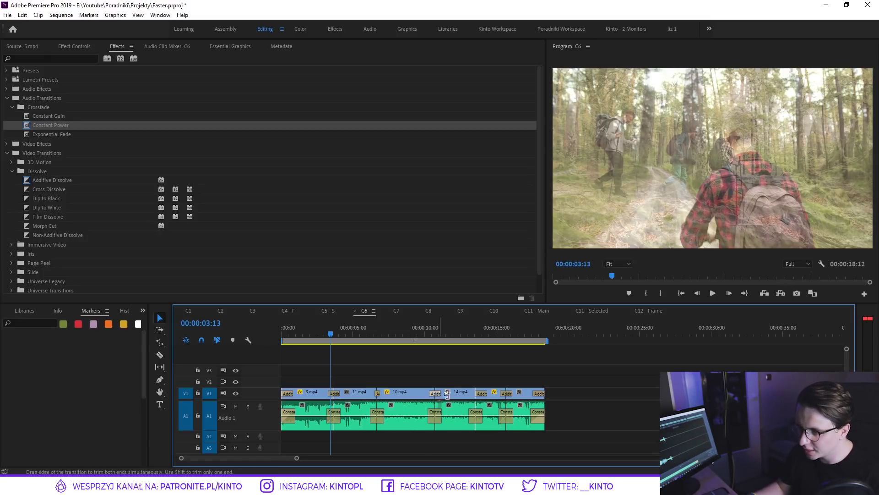
pyautogui.moveTo(447, 394); pyautogui.dragTo(455, 393)
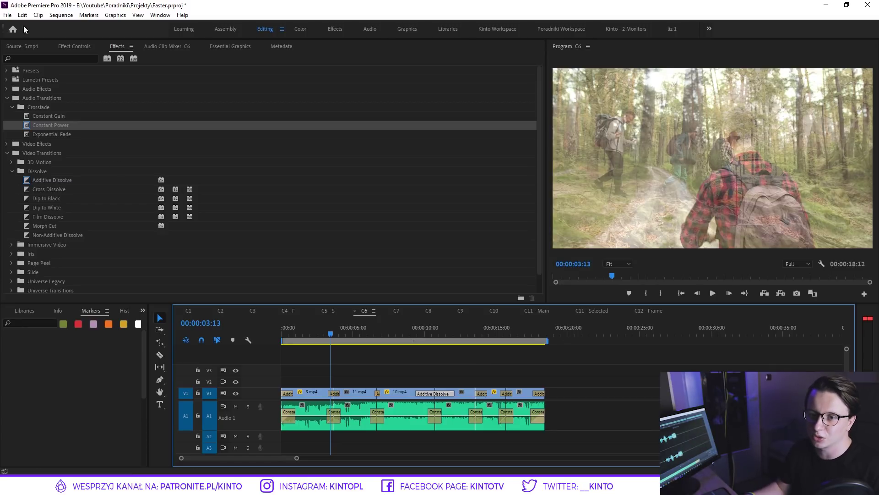
pyautogui.click(22, 15)
pyautogui.moveTo(107, 296)
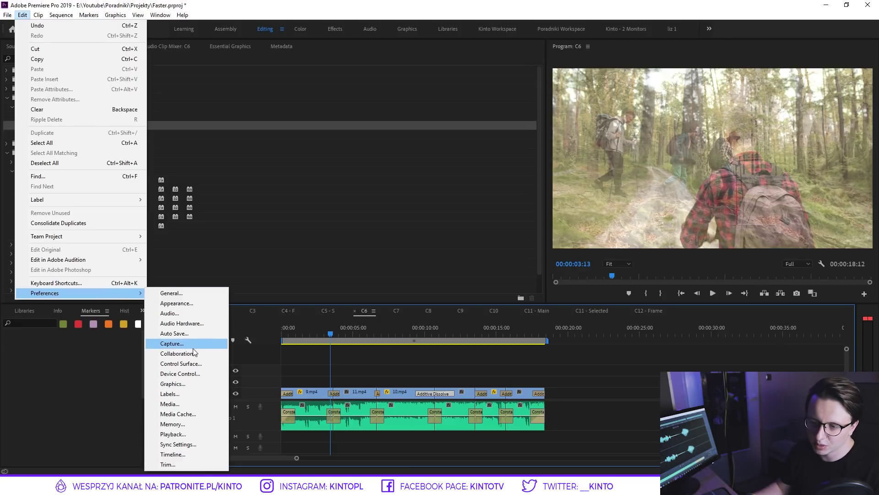
pyautogui.click(173, 293)
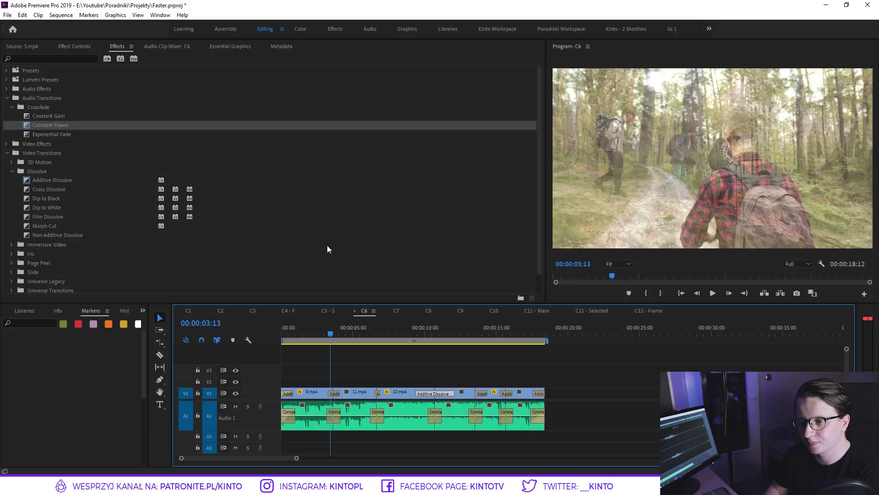
pyautogui.hotkey('ctrl', ',')
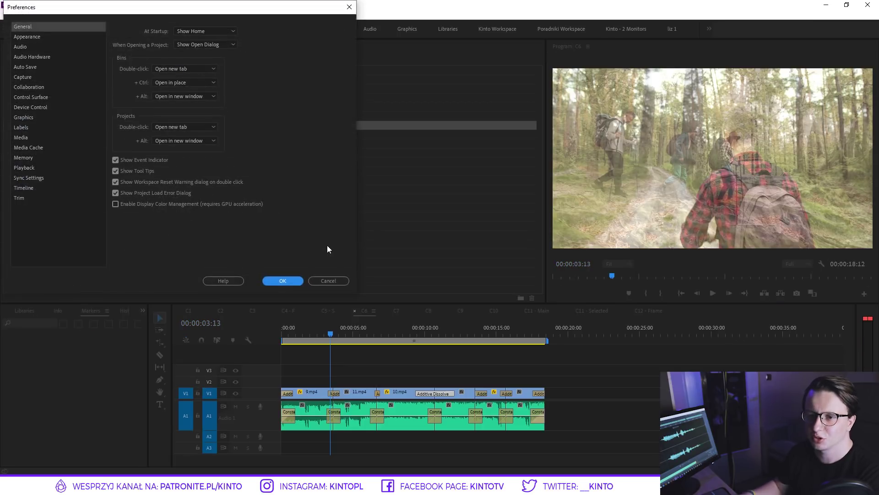
pyautogui.moveTo(189, 6); pyautogui.dragTo(297, 68)
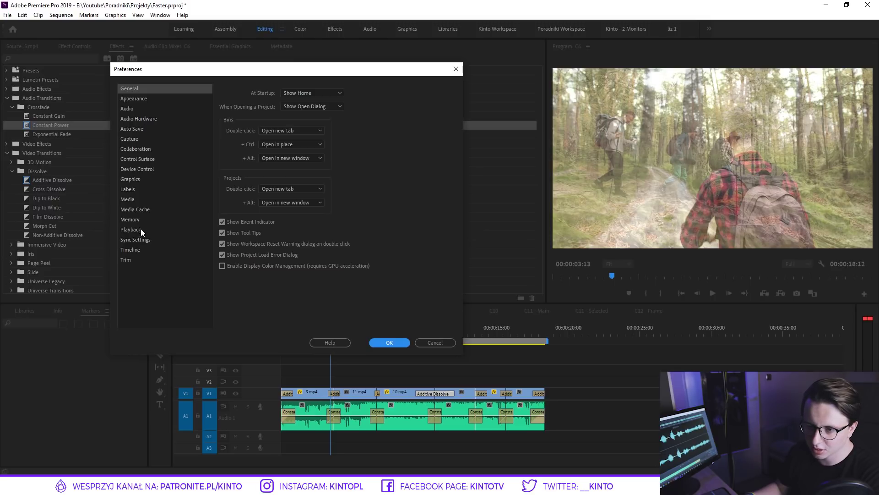
pyautogui.click(137, 249)
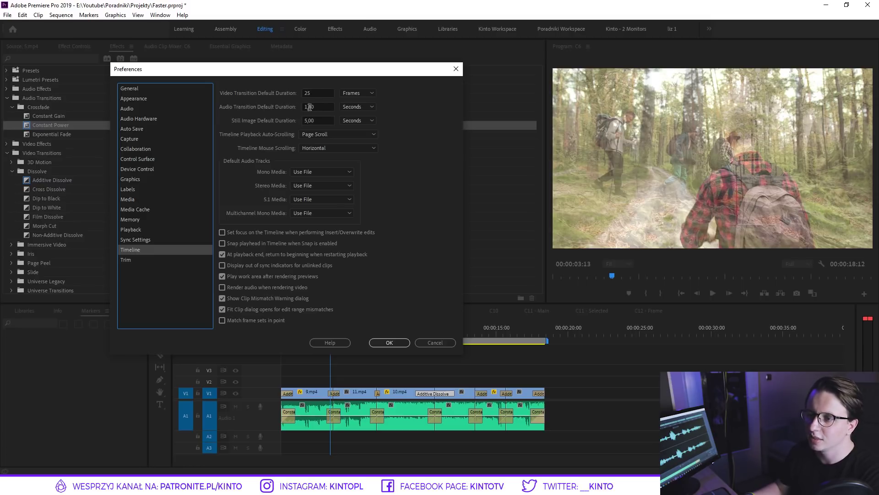
pyautogui.click(360, 91)
pyautogui.click(368, 101)
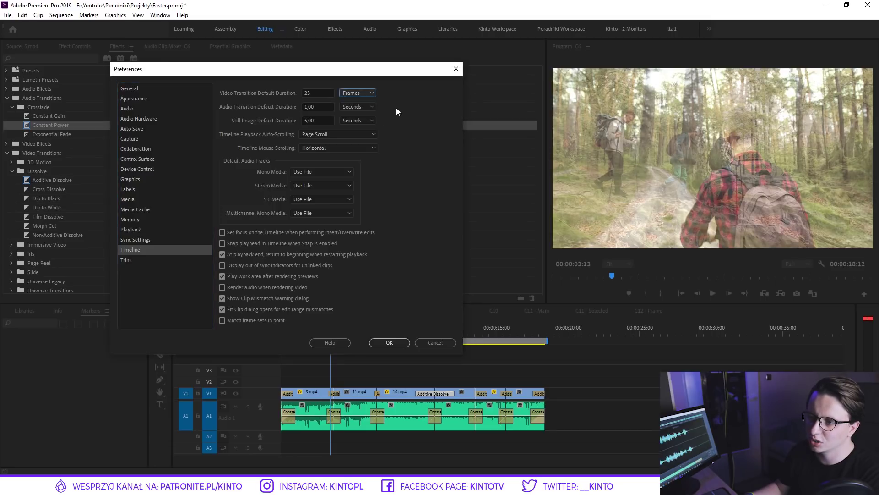
pyautogui.click(359, 111)
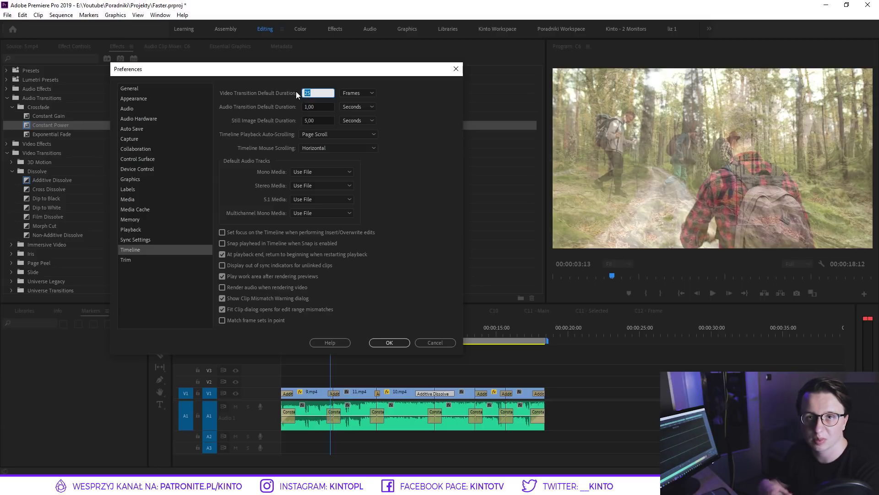
pyautogui.click(293, 94)
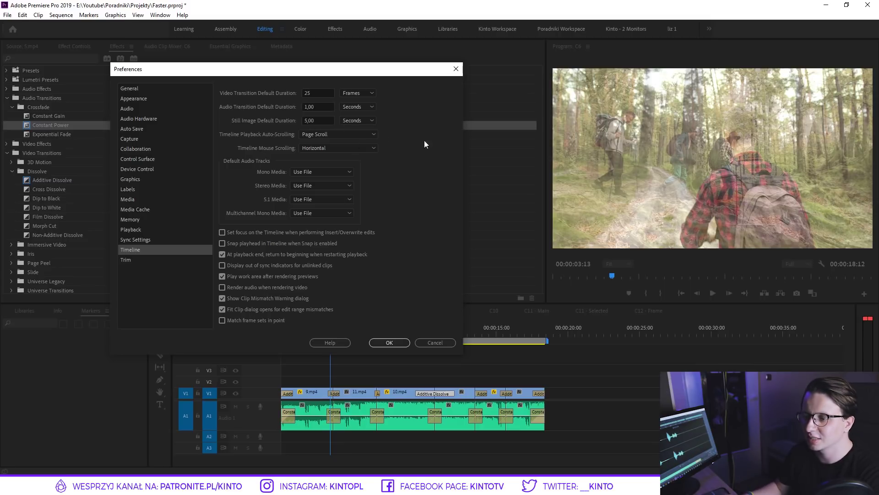
pyautogui.click(435, 342)
pyautogui.moveTo(339, 339); pyautogui.dragTo(391, 339)
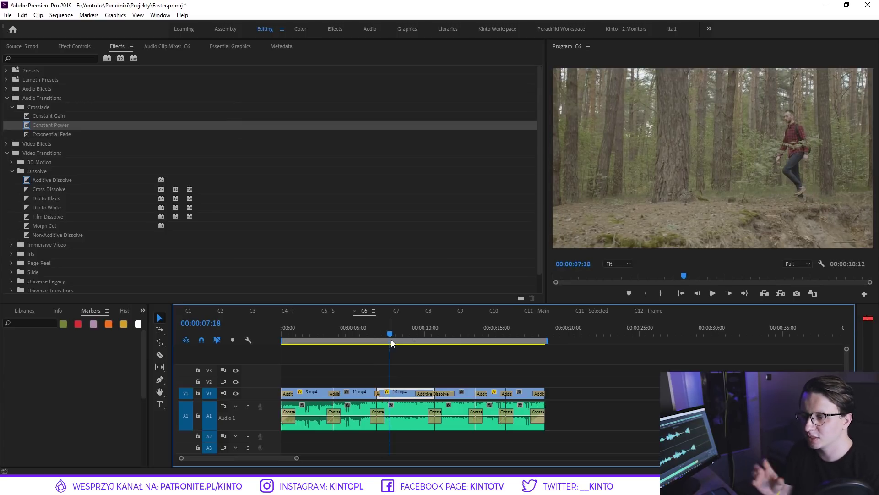
# Open sequence C7 in the Color workspace with the playhead at its start
pyautogui.click(397, 312)
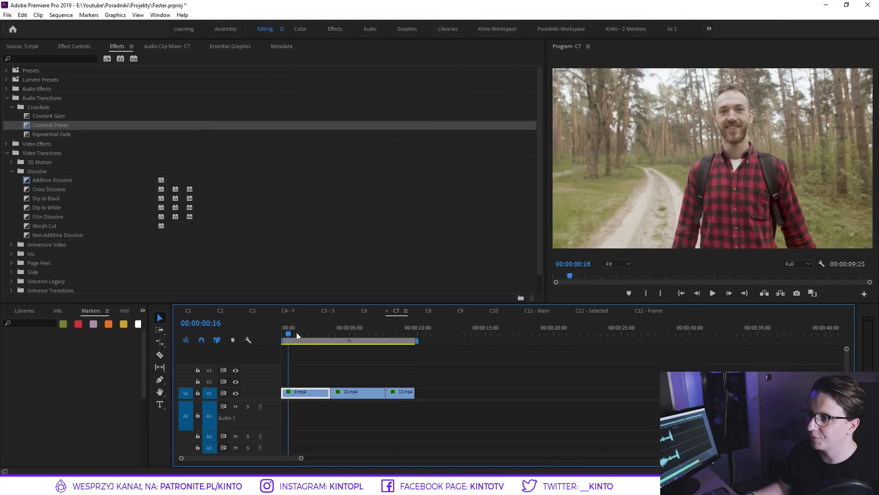
pyautogui.moveTo(296, 331); pyautogui.dragTo(316, 333)
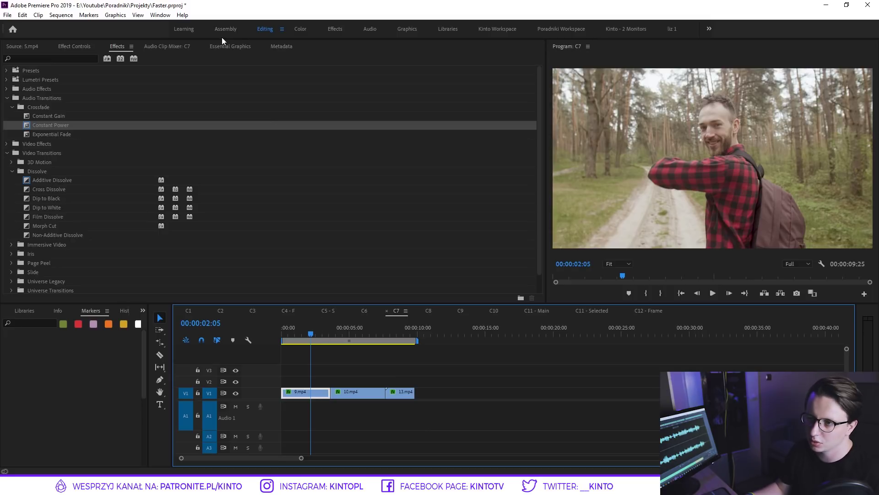
pyautogui.click(301, 29)
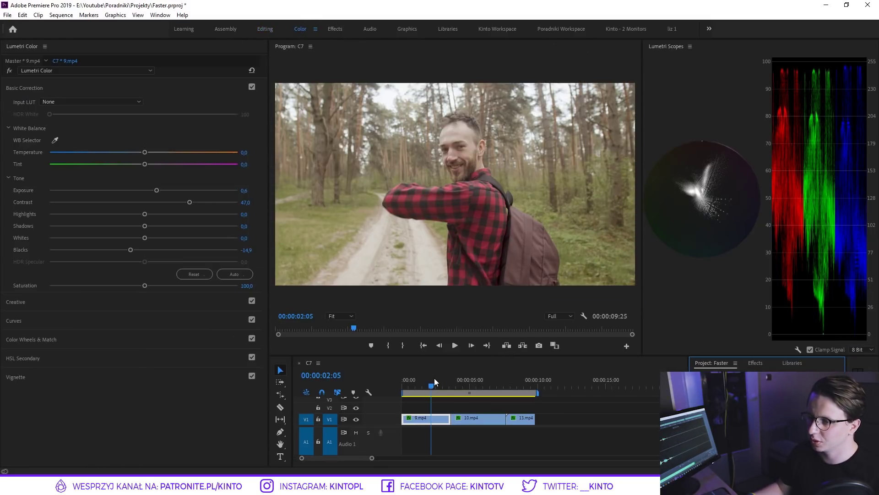
pyautogui.moveTo(434, 380); pyautogui.dragTo(411, 381)
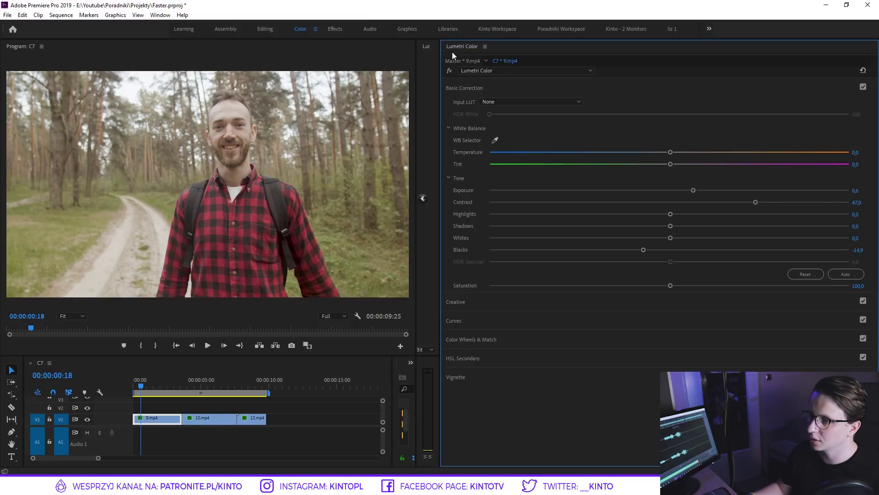
pyautogui.click(189, 416)
pyautogui.press('Home')
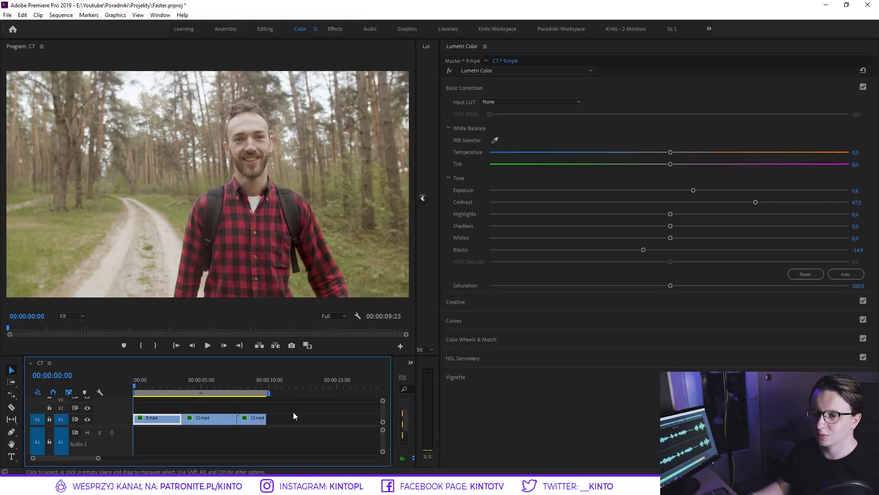
# Step through 9.mp4, 10.mp4 and 13.mp4 to review their Lumetri Color settings
pyautogui.click(169, 386)
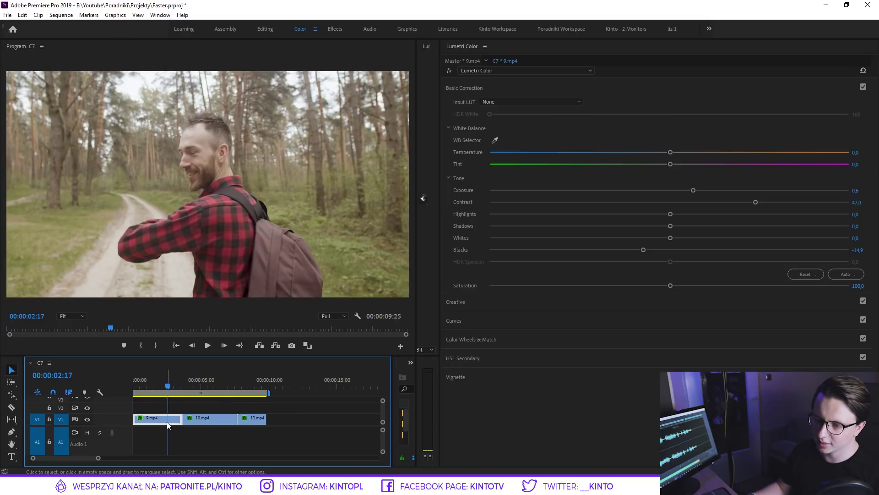
pyautogui.click(220, 386)
pyautogui.press('Down')
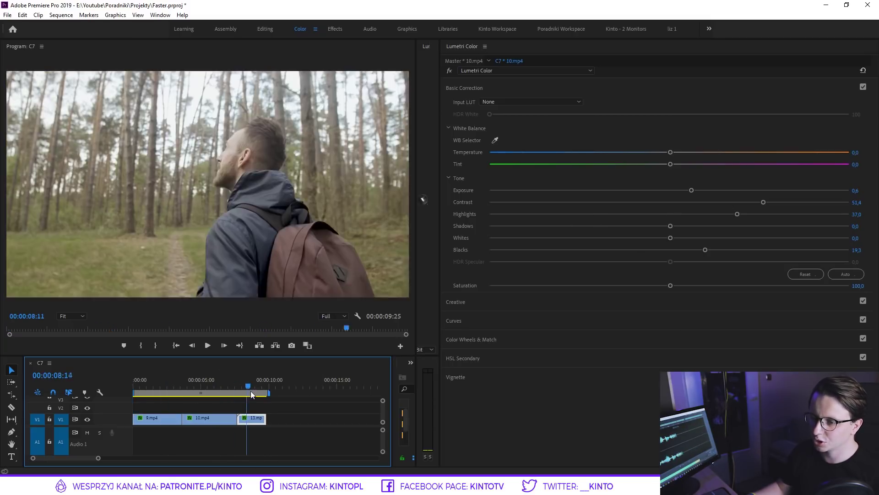
pyautogui.click(148, 386)
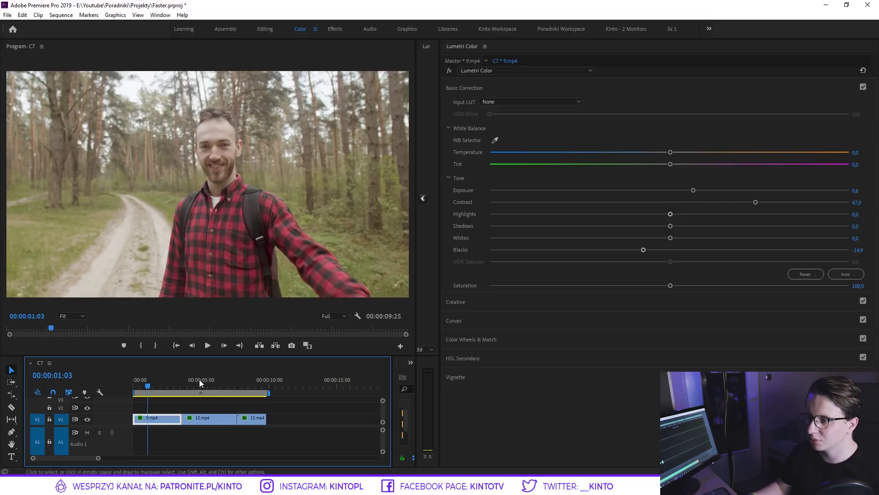
pyautogui.moveTo(151, 383); pyautogui.dragTo(134, 383)
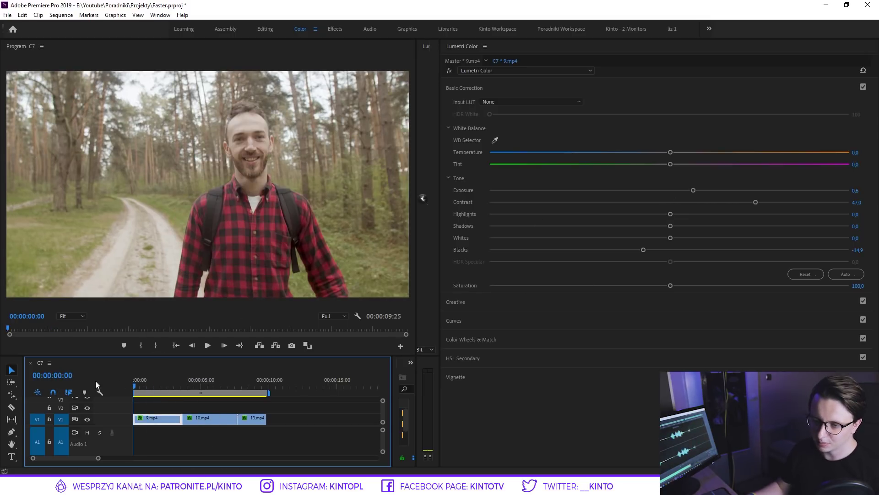
pyautogui.click(590, 171)
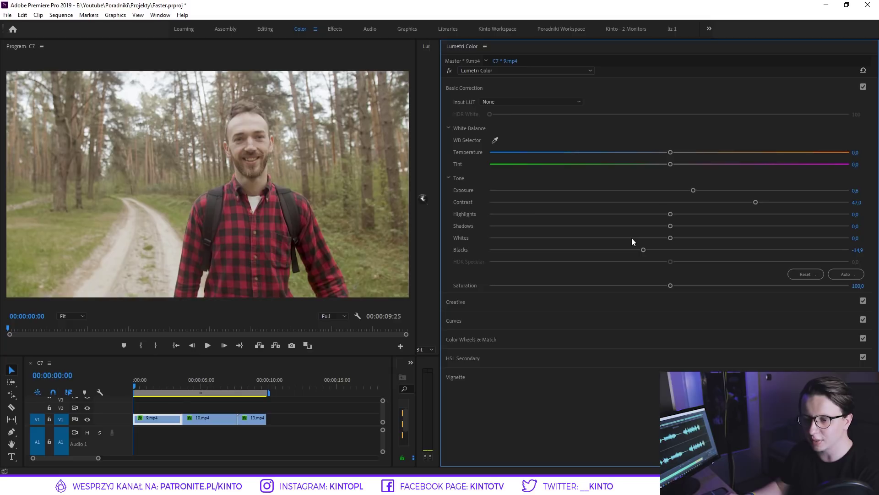
pyautogui.press('Down')
pyautogui.press('Up')
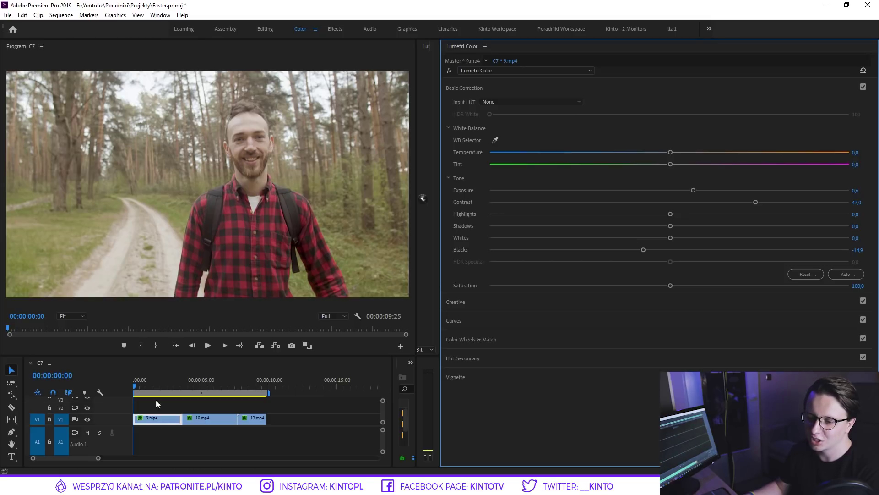
# Raise 10.mp4 Exposure to 0.8 and deepen Shadows on 10.mp4 (-37.2), 13.mp4 and 9.mp4 (-36.1)
pyautogui.press('Down')
pyautogui.moveTo(691, 190); pyautogui.dragTo(699, 191)
pyautogui.moveTo(692, 225); pyautogui.dragTo(602, 226)
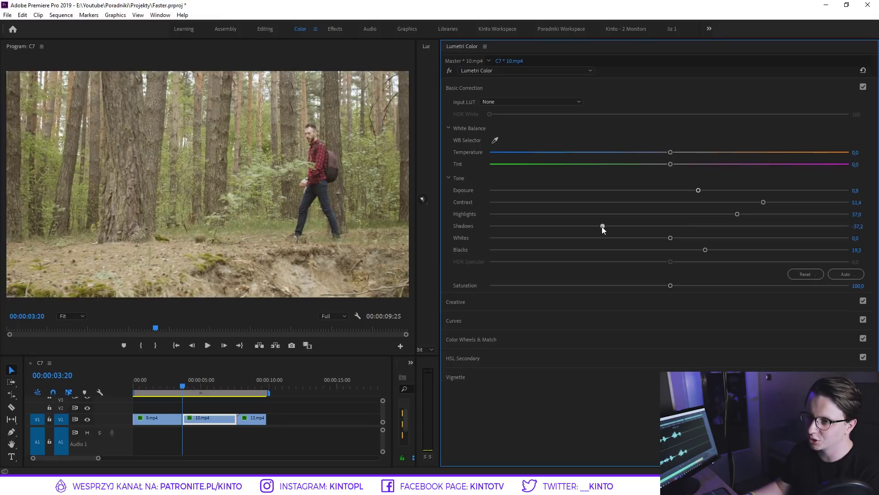
pyautogui.press('Down')
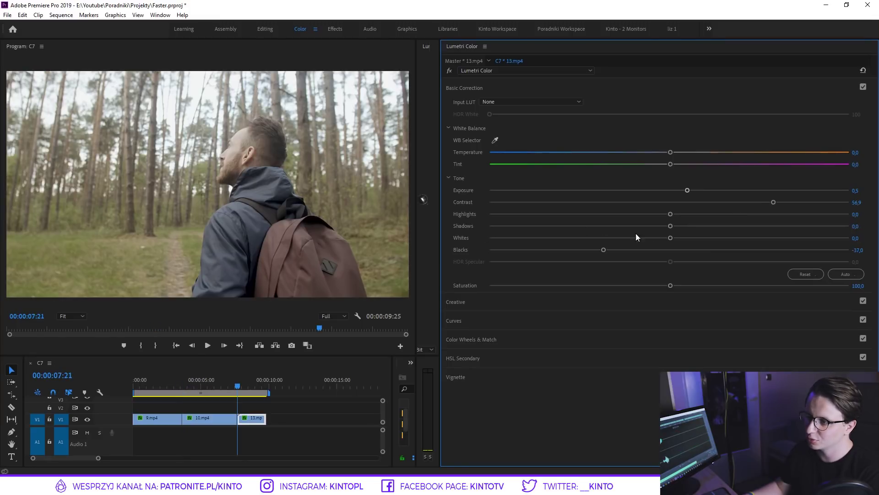
pyautogui.moveTo(670, 226); pyautogui.dragTo(612, 227)
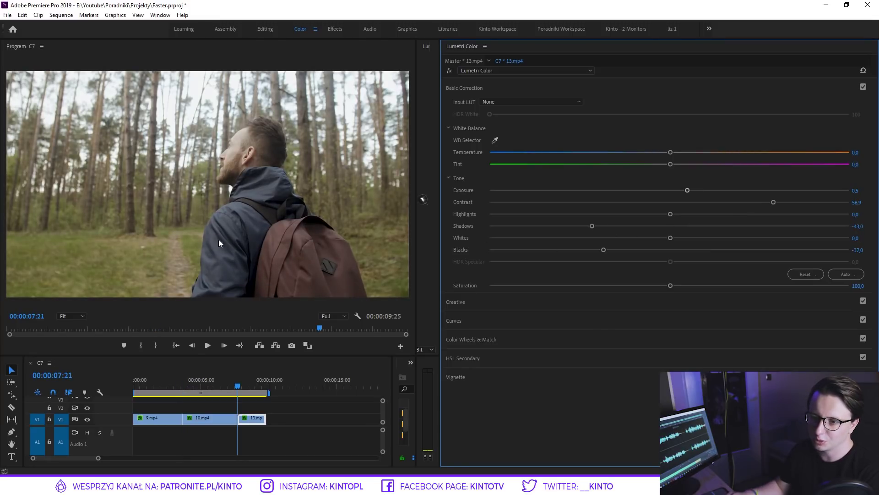
pyautogui.press('Up')
pyautogui.press('Up')
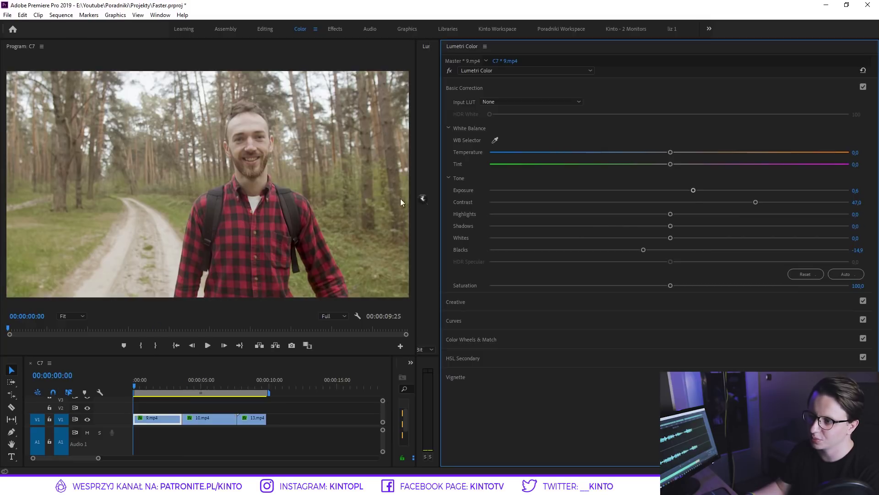
pyautogui.moveTo(670, 226); pyautogui.dragTo(605, 227)
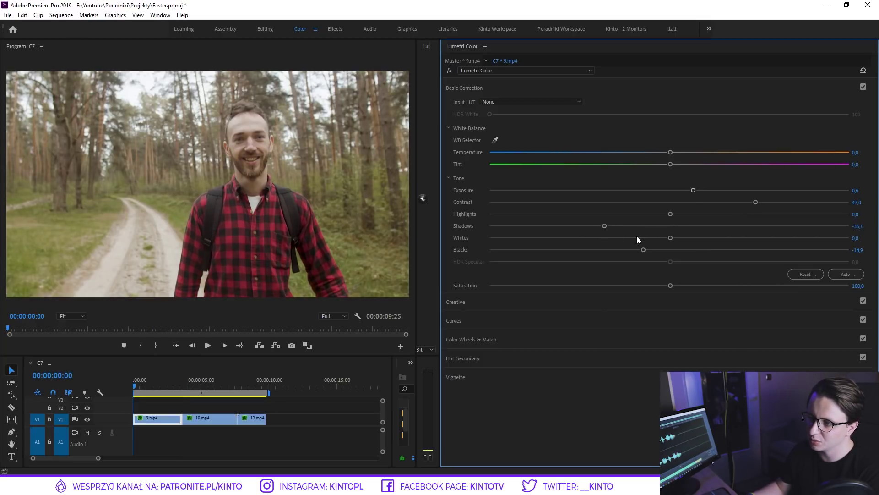
# Compare the graded C7 clips, then return to the Editing workspace
pyautogui.press('Down')
pyautogui.press('Down')
pyautogui.press('Up')
pyautogui.press('Down')
pyautogui.press('Up')
pyautogui.press('Up')
pyautogui.press('Down')
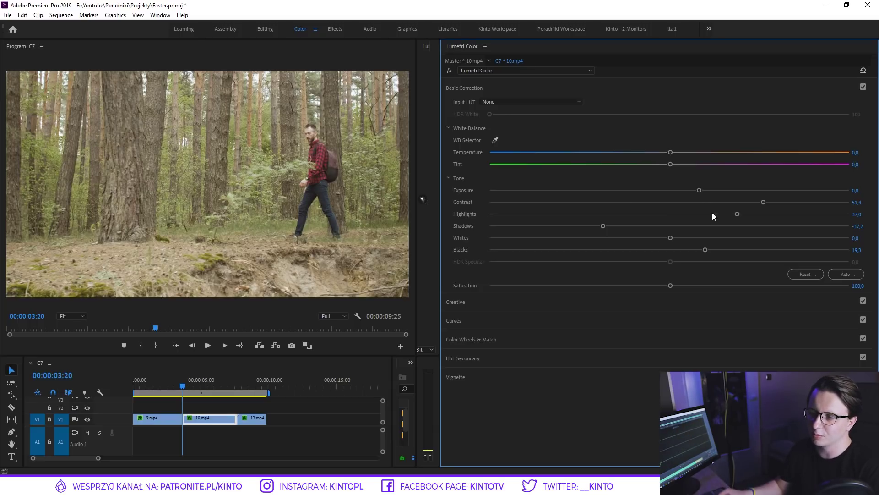
pyautogui.click(263, 30)
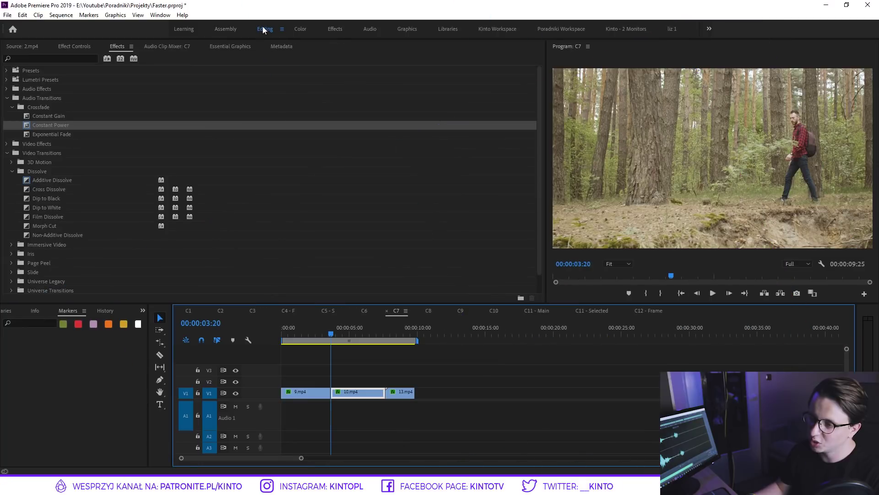
# Switch to sequence C8, enlarge the timeline panel and scrub through the clips
pyautogui.click(427, 311)
pyautogui.click(285, 334)
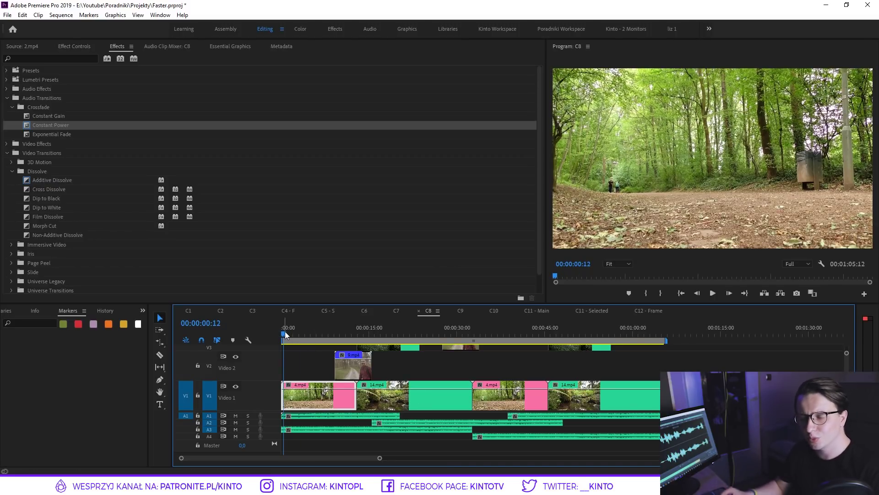
pyautogui.moveTo(166, 300); pyautogui.dragTo(171, 268)
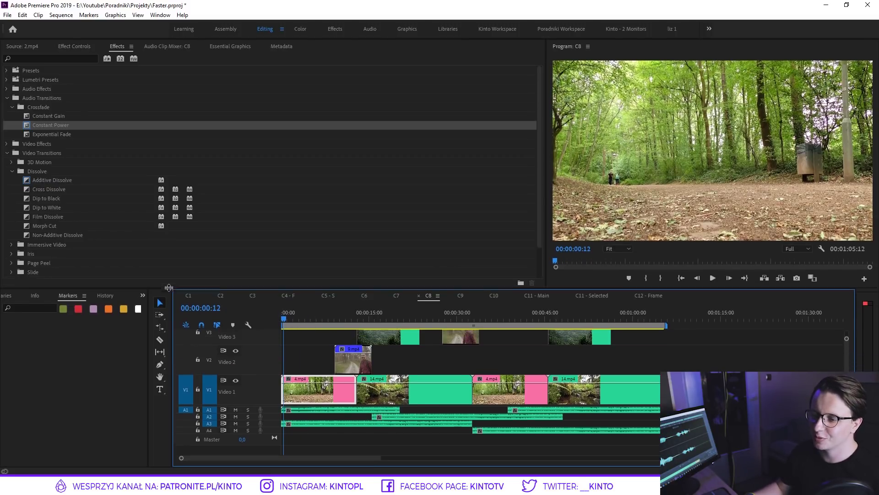
pyautogui.moveTo(300, 293); pyautogui.dragTo(484, 307)
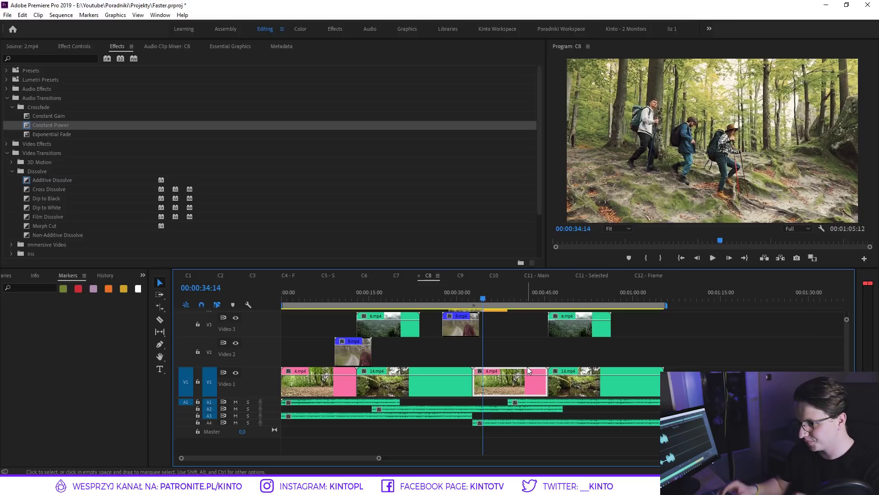
pyautogui.click(321, 294)
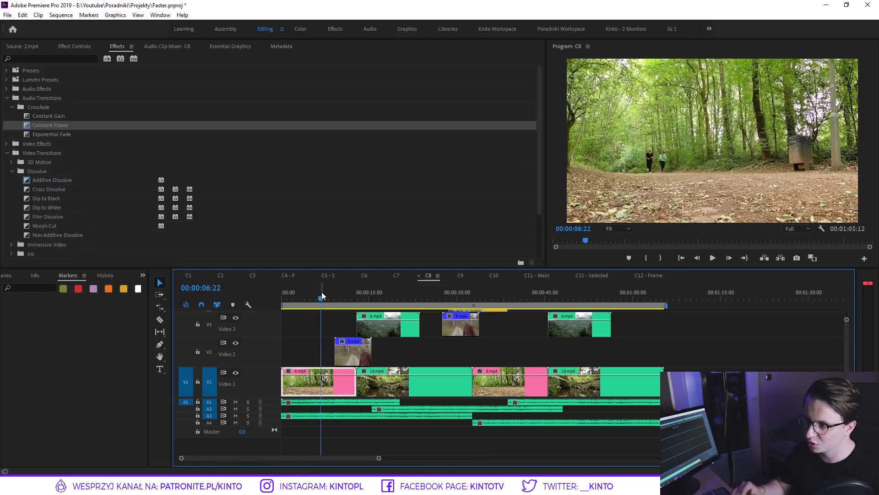
pyautogui.moveTo(321, 292); pyautogui.dragTo(454, 292)
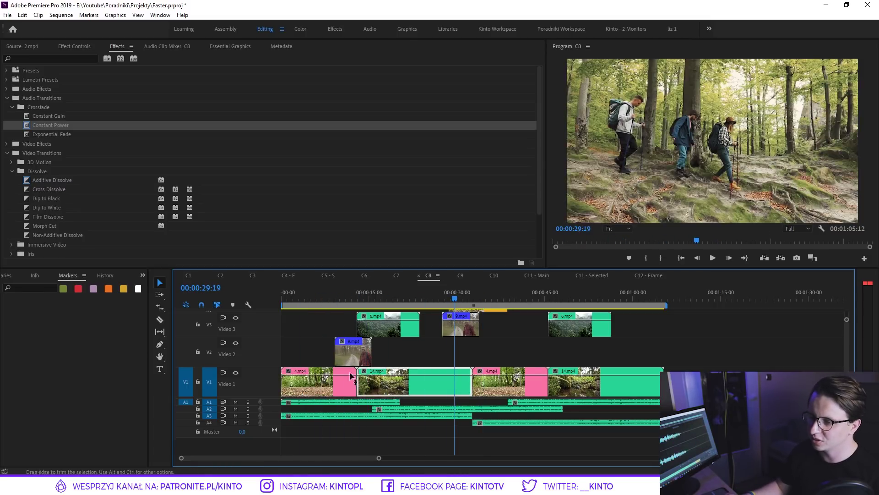
# Make tracks A1, V1 and V2 taller and enlarge the timeline to reveal V4
pyautogui.moveTo(270, 404); pyautogui.dragTo(271, 421)
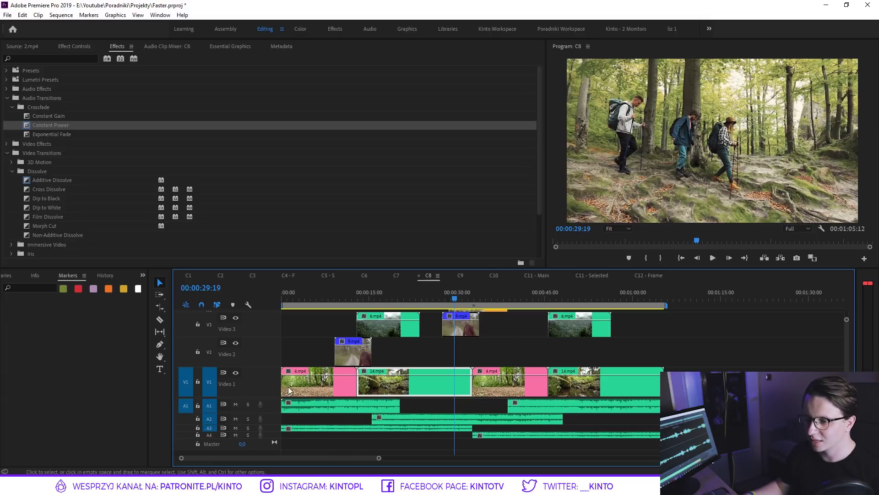
pyautogui.scroll(-1, 276, 407)
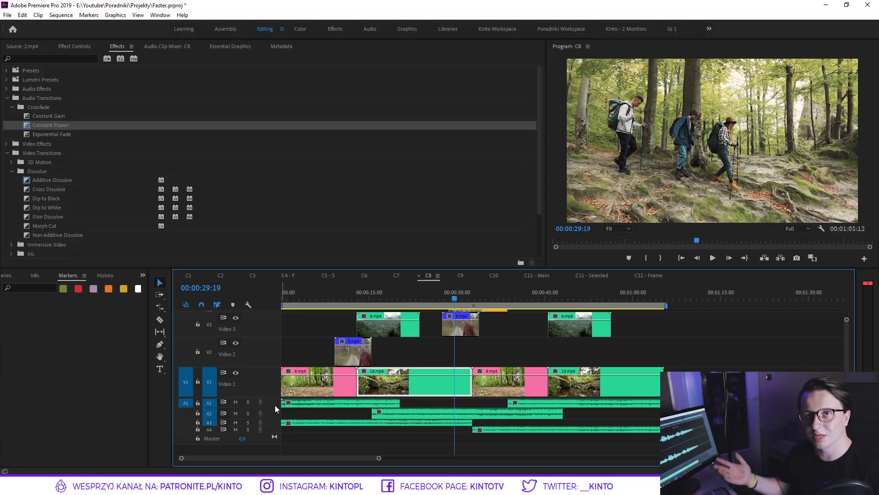
pyautogui.click(298, 296)
pyautogui.press('space')
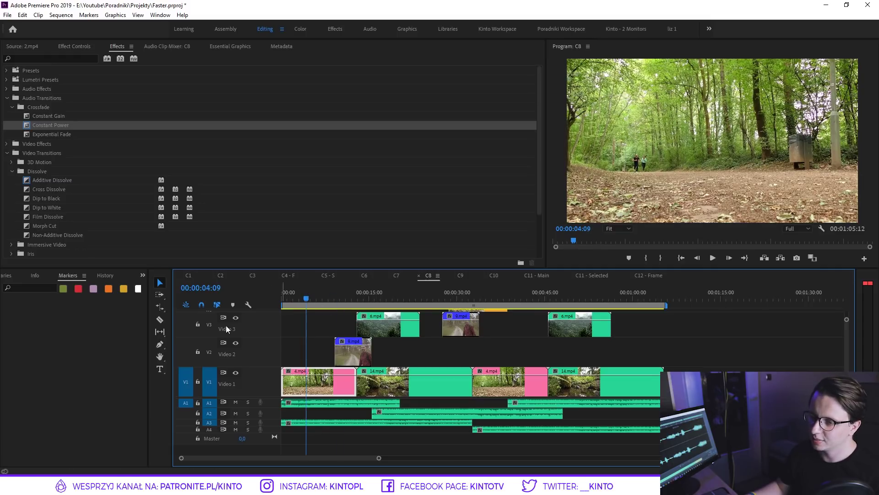
pyautogui.moveTo(258, 339); pyautogui.dragTo(270, 369)
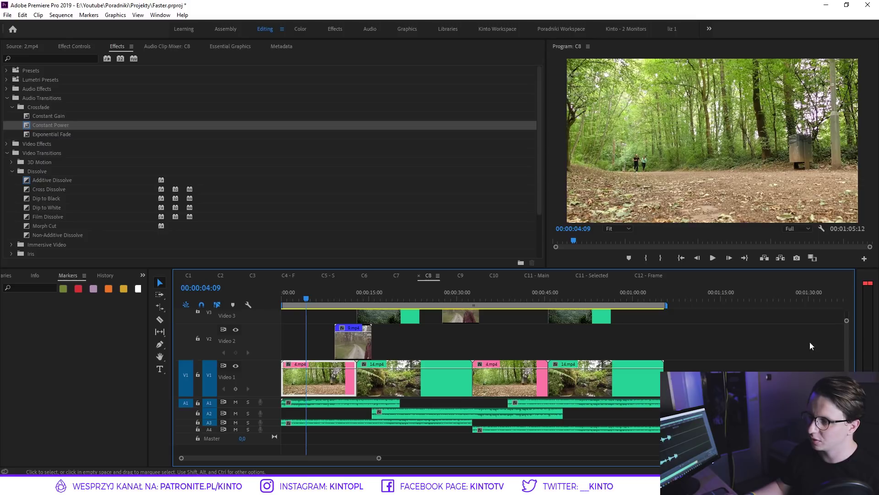
pyautogui.moveTo(610, 269); pyautogui.dragTo(610, 189)
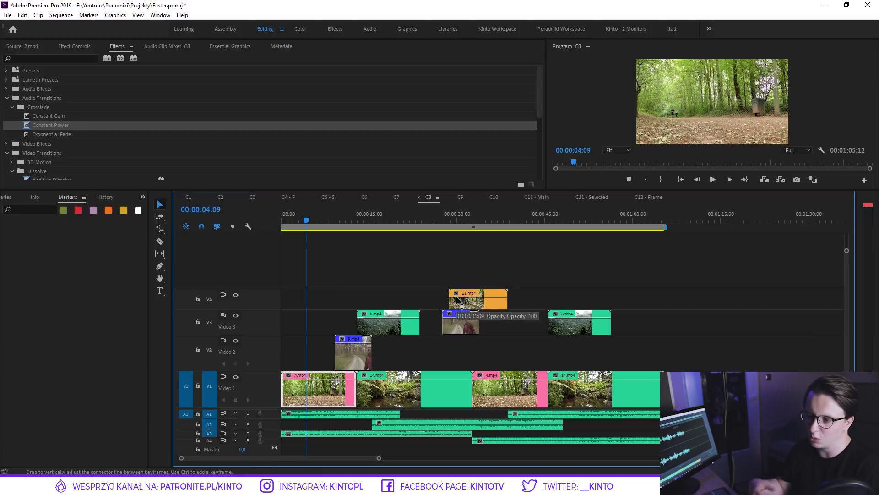
pyautogui.click(246, 227)
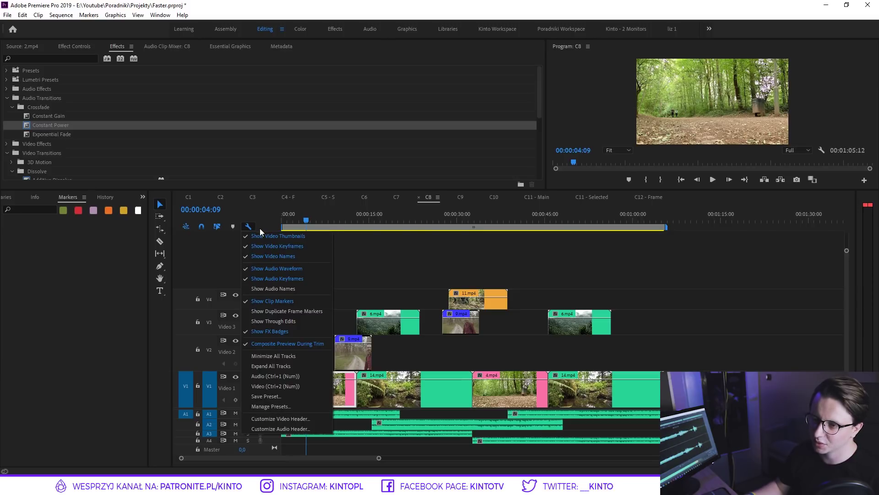
# Save the track heights as the 'Video' preset on Track Height Preset 1, overwriting the old one
pyautogui.click(271, 397)
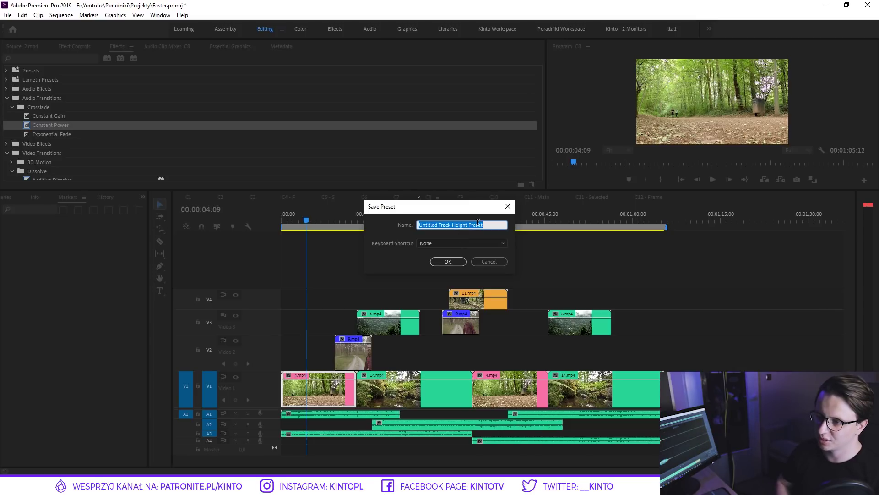
pyautogui.write('Video')
pyautogui.click(429, 246)
pyautogui.click(457, 264)
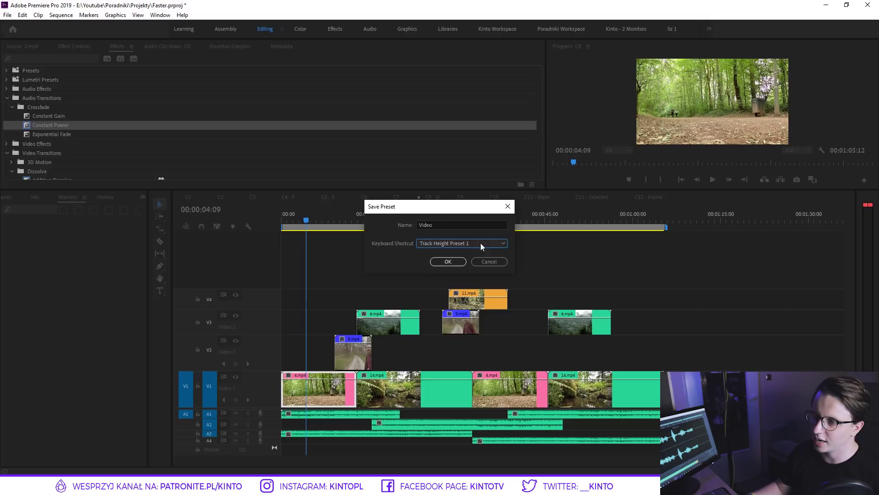
pyautogui.click(450, 261)
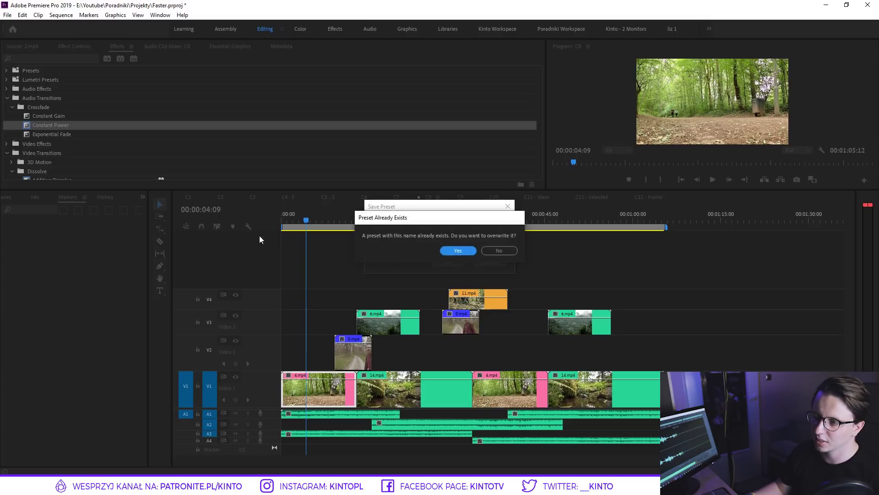
pyautogui.click(448, 252)
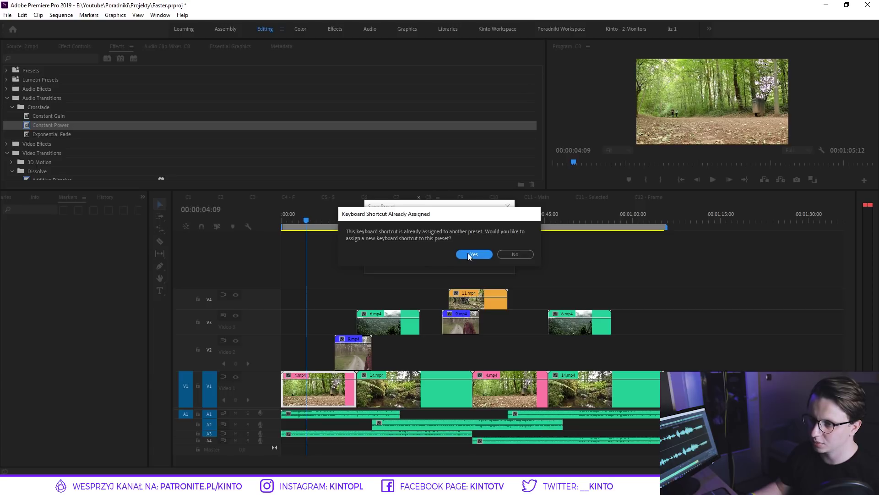
pyautogui.click(510, 254)
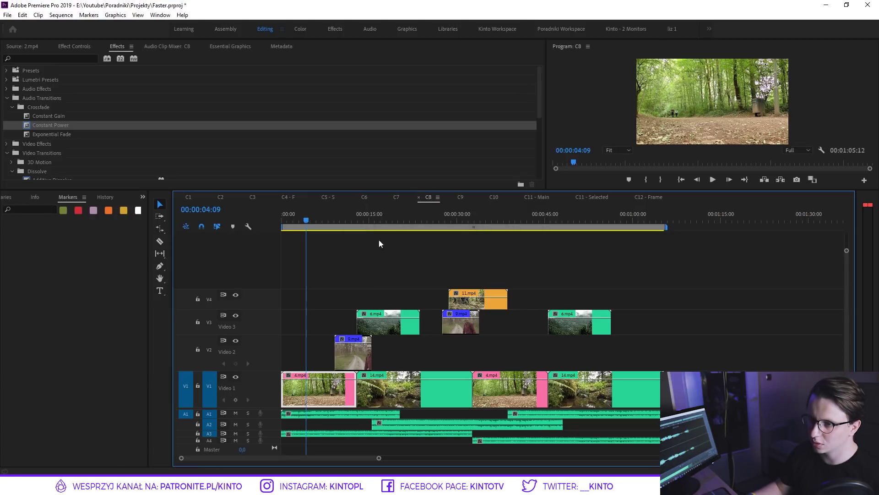
# Start saving a second track-height preset on Track Height Preset 2, then cancel it
pyautogui.click(247, 227)
pyautogui.click(269, 397)
pyautogui.click(456, 244)
pyautogui.click(473, 273)
pyautogui.click(465, 224)
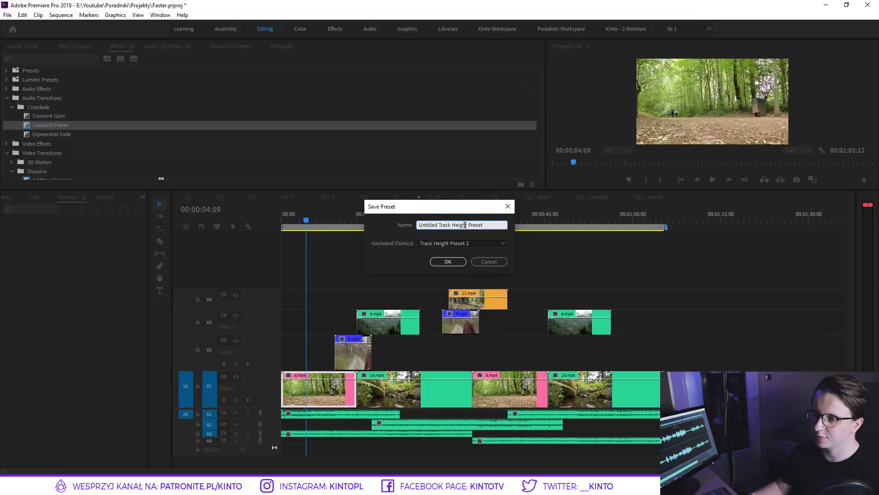
pyautogui.click(498, 263)
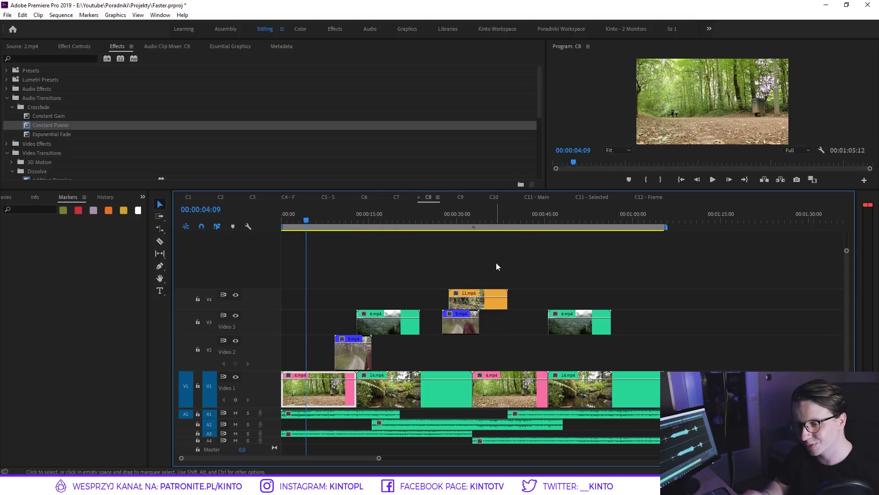
# Collapse video tracks V1, V2 and V3 to minimum height
pyautogui.doubleClick(254, 386)
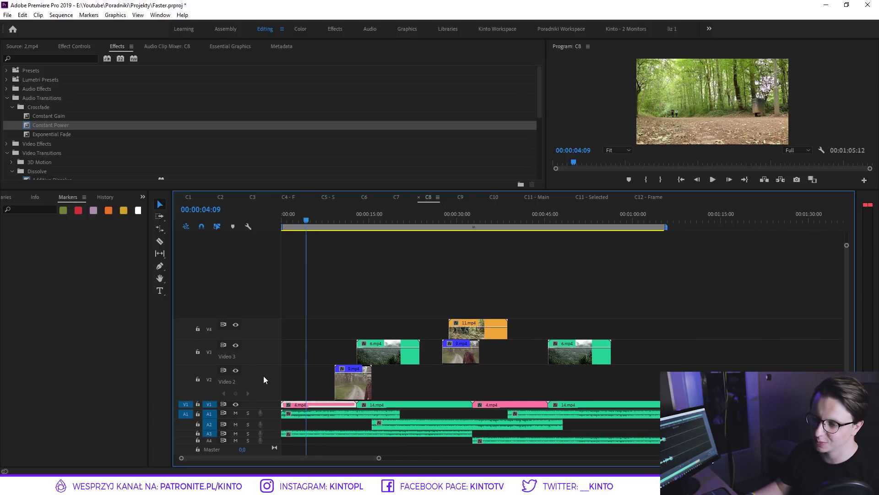
pyautogui.doubleClick(267, 376)
pyautogui.doubleClick(265, 374)
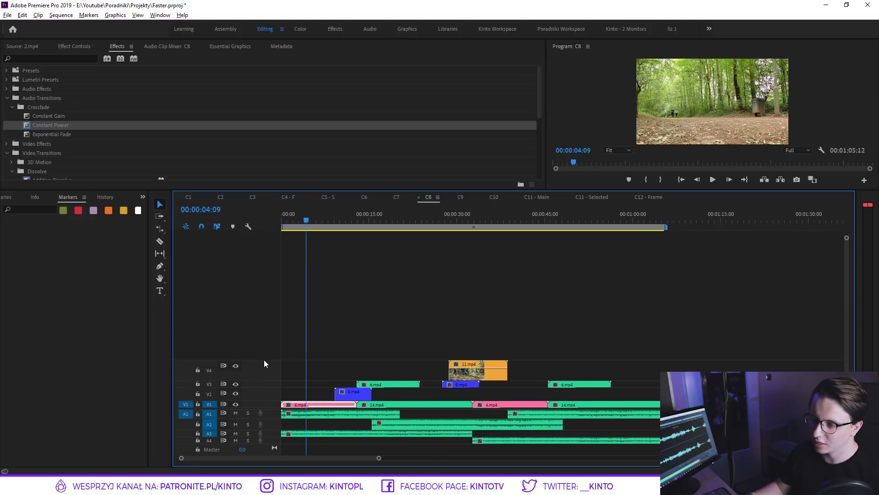
# Give the audio area more room and expand tracks A1–A4 to show waveforms
pyautogui.moveTo(264, 409); pyautogui.dragTo(267, 350)
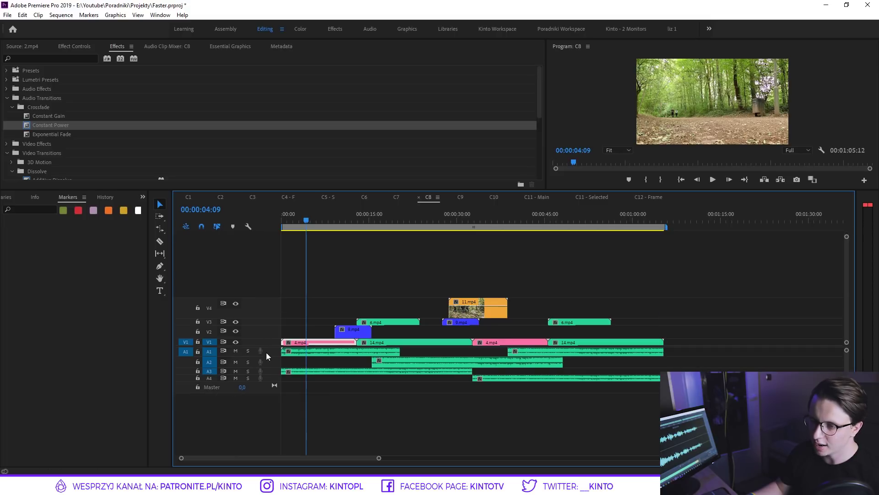
pyautogui.doubleClick(267, 356)
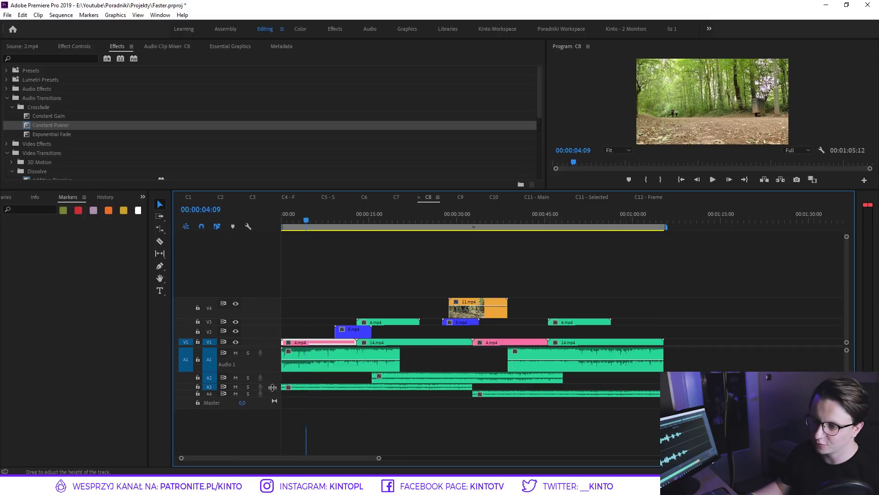
pyautogui.doubleClick(266, 376)
pyautogui.doubleClick(271, 407)
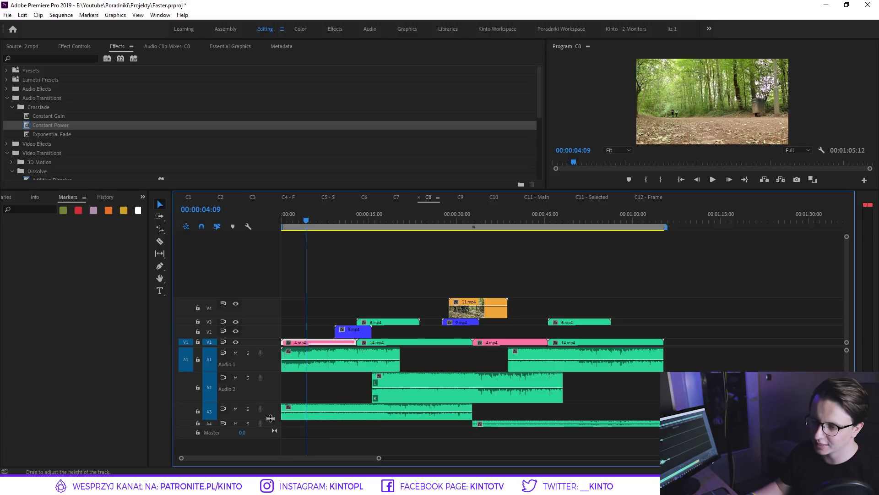
pyautogui.doubleClick(269, 424)
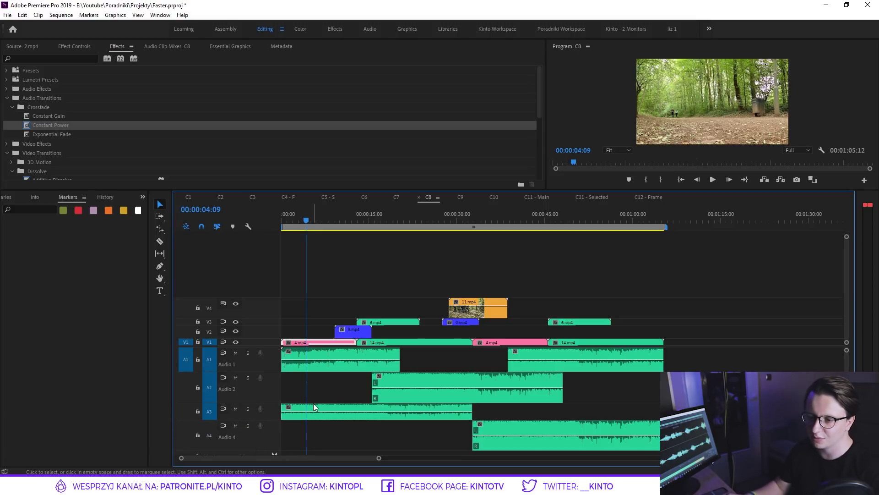
# Save the layout as the 'Audio' track-height preset on Track Height Preset 2, overwriting the old one
pyautogui.click(249, 226)
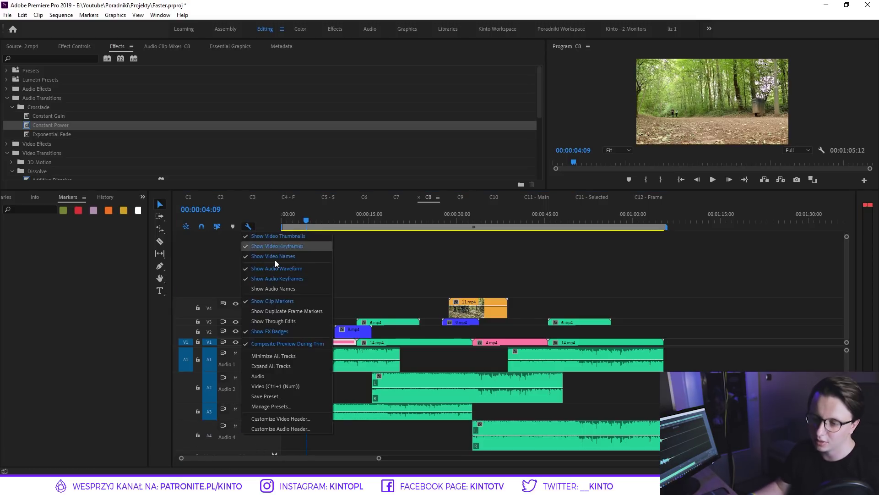
pyautogui.click(277, 397)
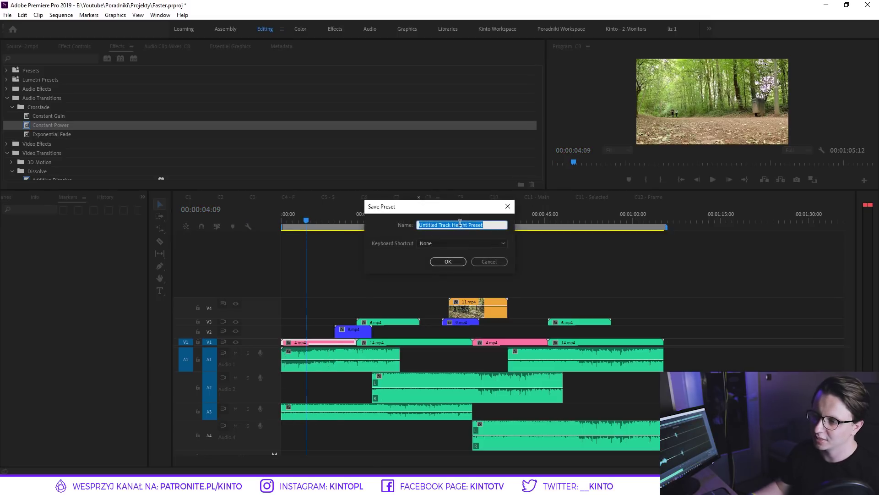
pyautogui.write('Audio')
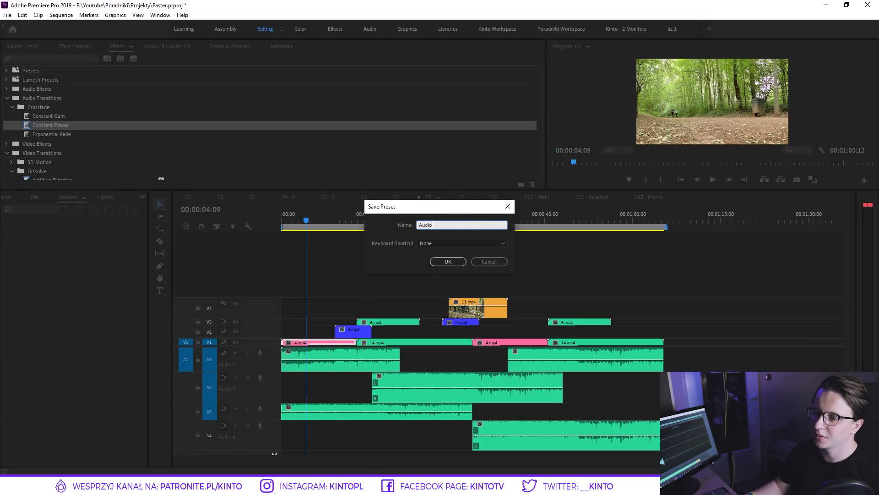
pyautogui.click(468, 245)
pyautogui.click(470, 273)
pyautogui.click(450, 260)
pyautogui.click(457, 254)
pyautogui.click(450, 260)
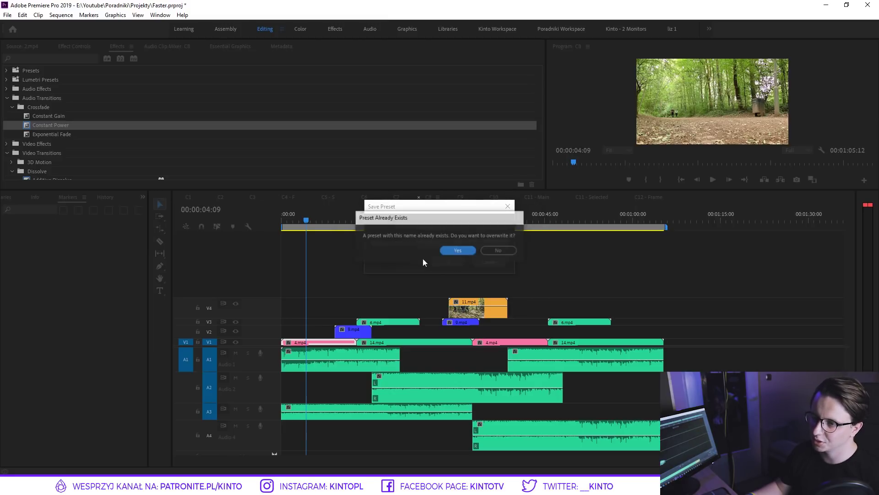
pyautogui.click(454, 251)
pyautogui.click(467, 251)
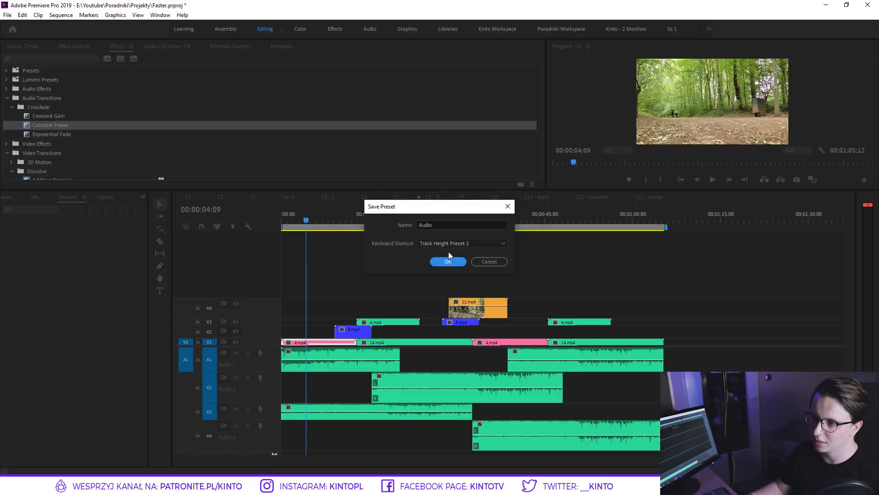
pyautogui.click(487, 263)
pyautogui.click(248, 226)
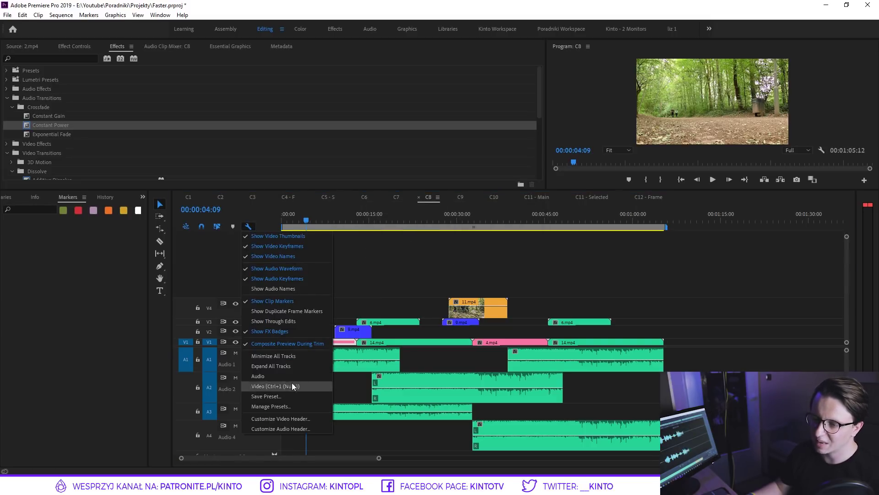
pyautogui.moveTo(333, 224); pyautogui.dragTo(287, 220)
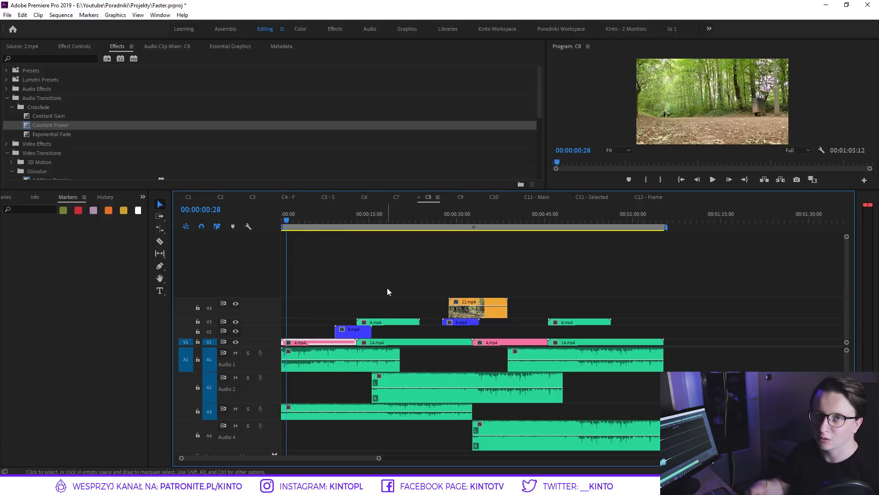
pyautogui.click(22, 15)
pyautogui.click(58, 283)
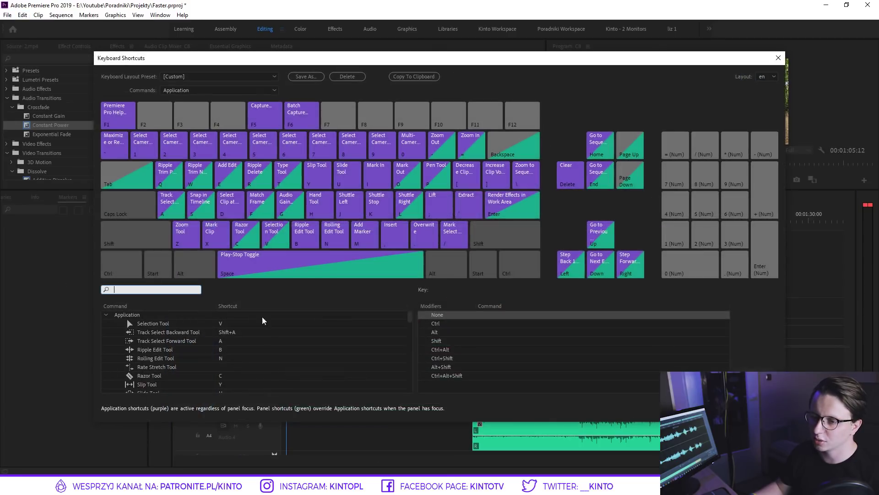
pyautogui.write('height')
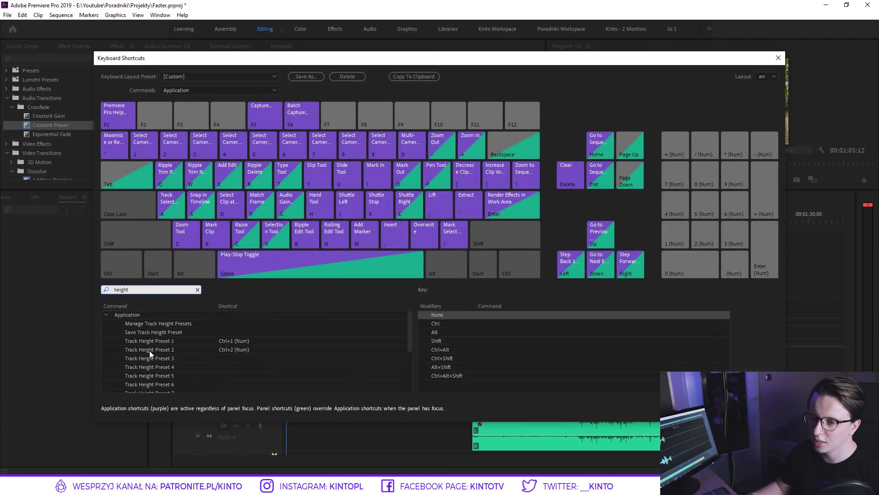
pyautogui.scroll(-1, 174, 350)
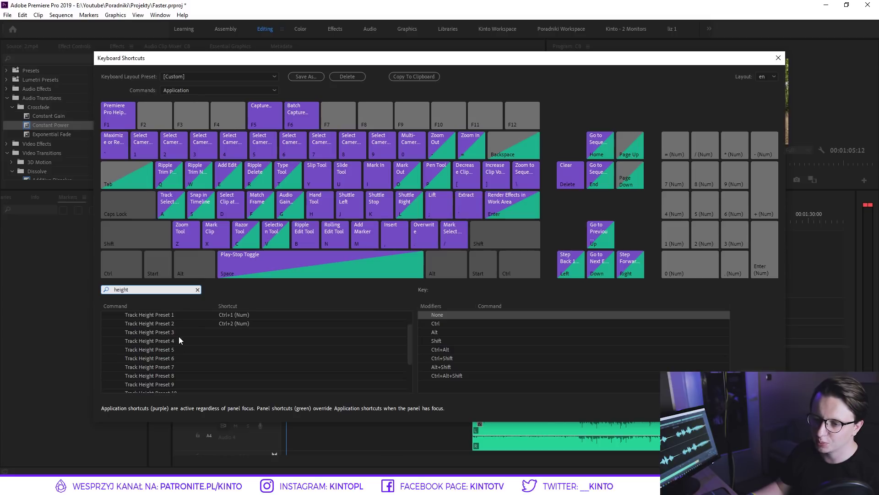
pyautogui.scroll(1, 175, 350)
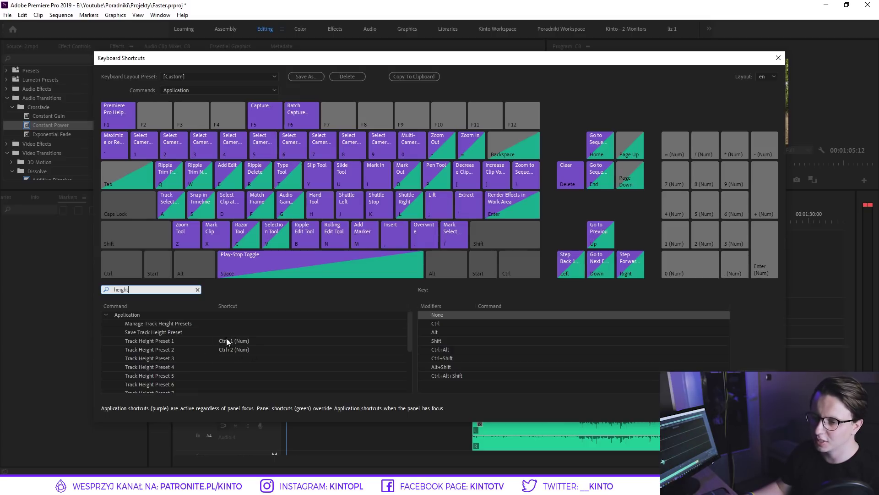
pyautogui.press('Escape')
pyautogui.click(308, 221)
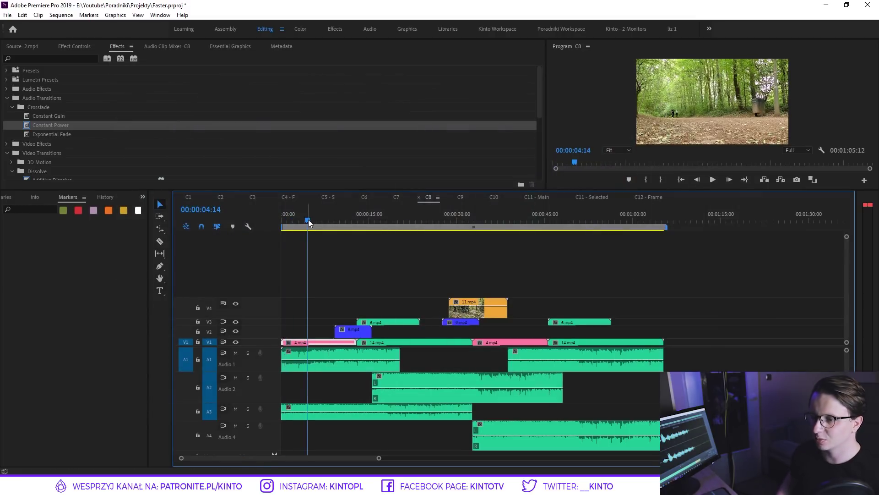
# Apply the tall video track layout, then enlarge audio tracks Audio 3 and Audio 2
pyautogui.hotkey('ctrl', '=')
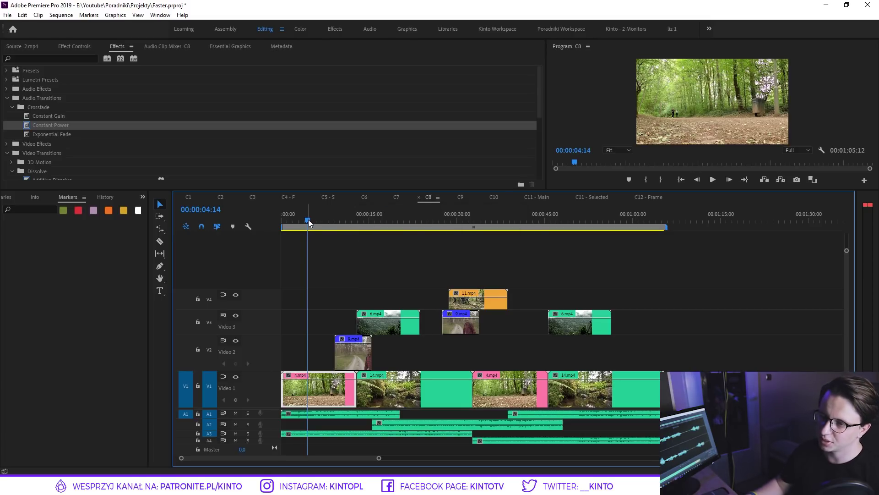
pyautogui.click(350, 224)
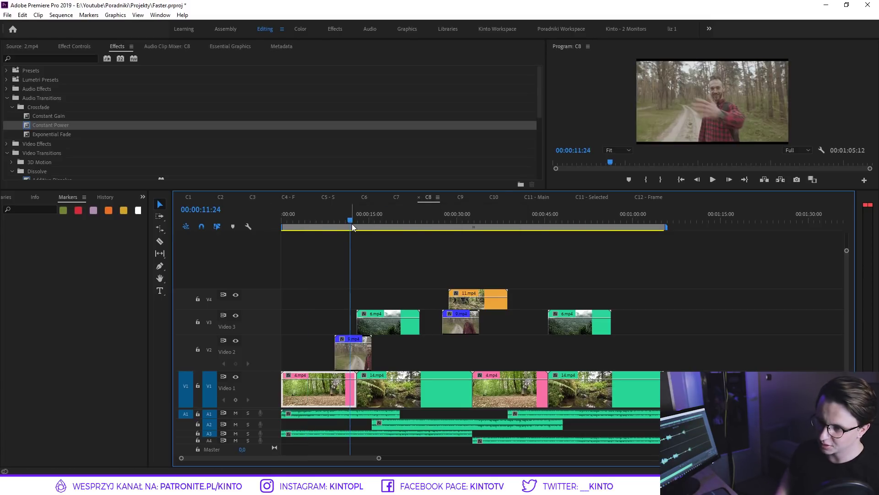
pyautogui.moveTo(274, 409)
pyautogui.mouseDown()
pyautogui.moveTo(273, 313)
pyautogui.moveTo(275, 355)
pyautogui.mouseUp()
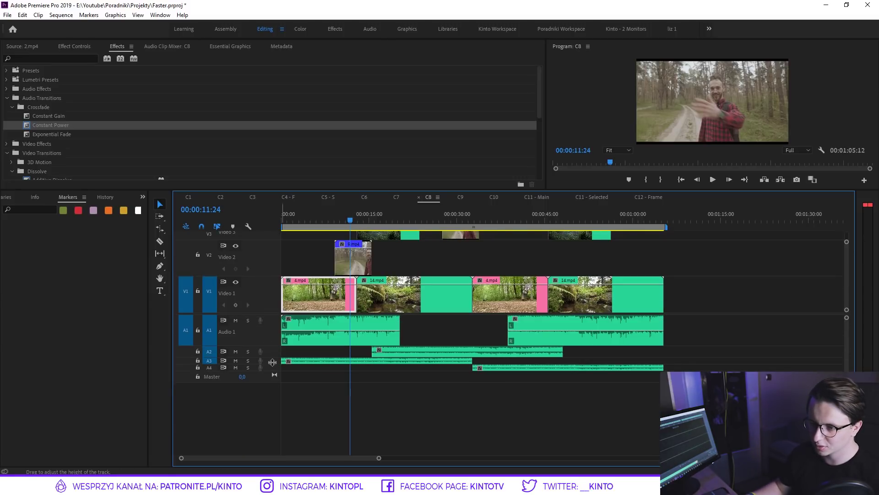
pyautogui.doubleClick(272, 362)
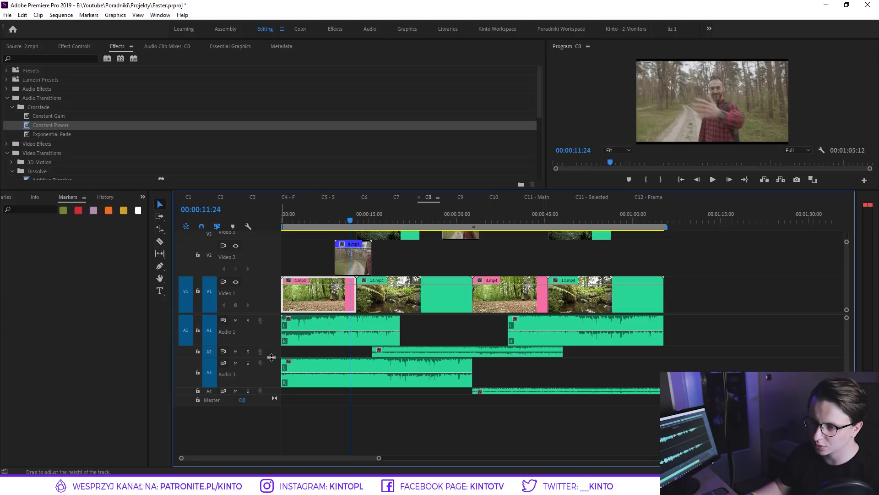
pyautogui.moveTo(272, 357); pyautogui.dragTo(271, 373)
# Re-save this layout as the 'Audio' preset bound to Track Height Preset 2, overwriting it
pyautogui.click(247, 226)
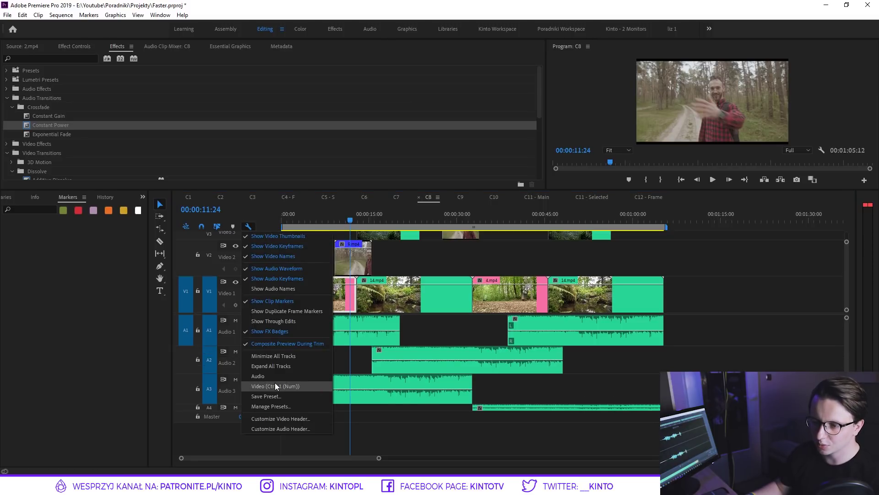
pyautogui.click(271, 395)
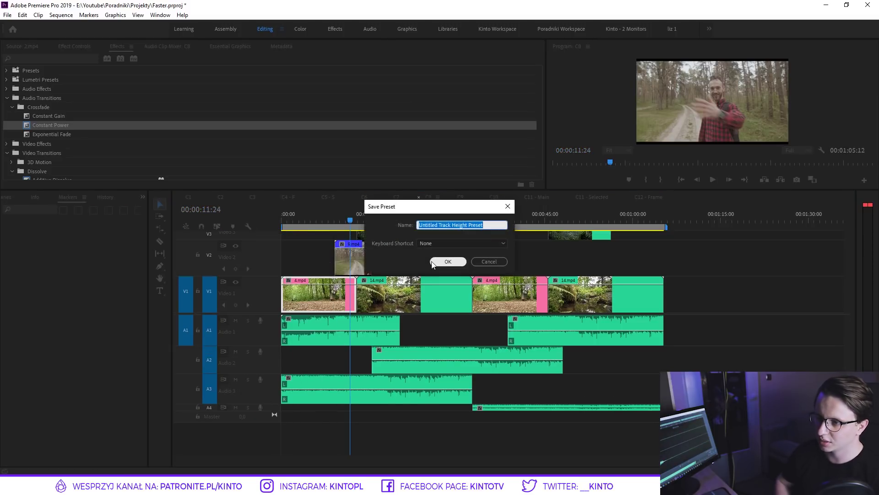
pyautogui.write('Audio')
pyautogui.click(496, 242)
pyautogui.click(477, 273)
pyautogui.click(447, 262)
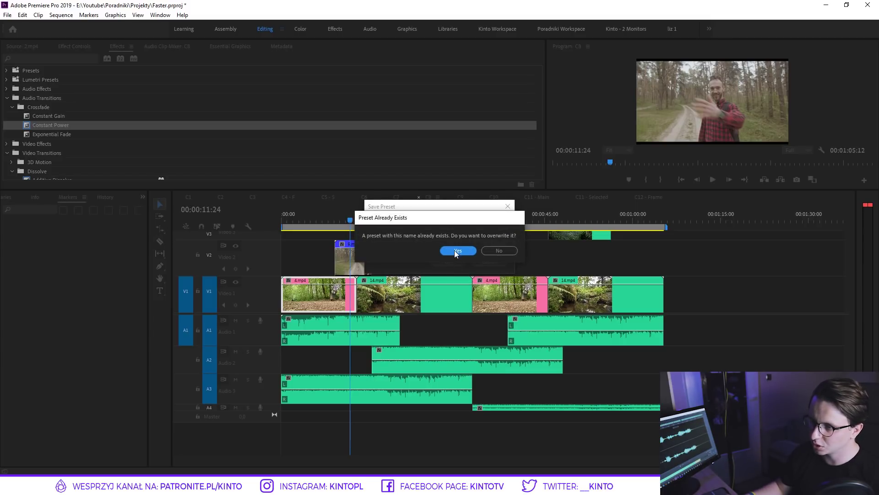
pyautogui.click(455, 251)
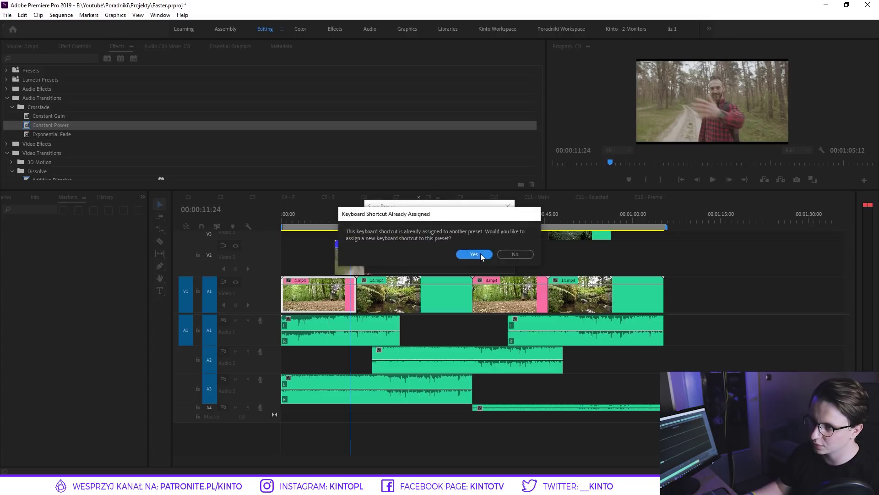
pyautogui.click(476, 253)
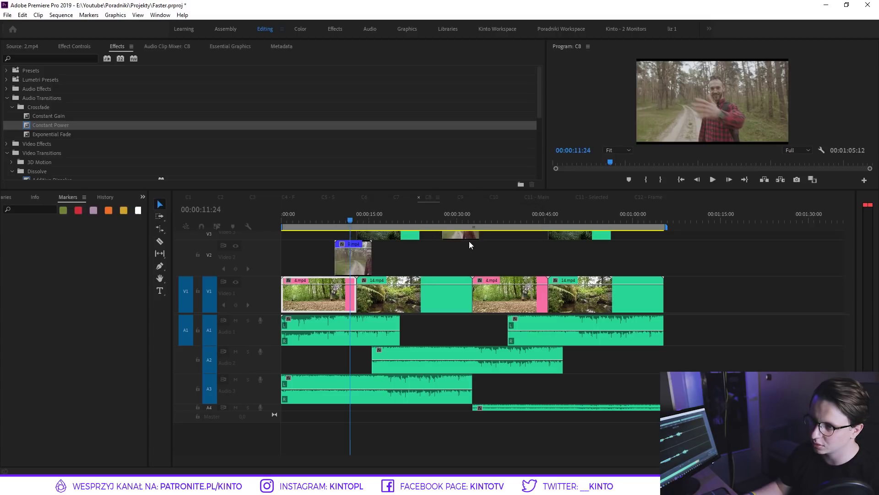
pyautogui.click(307, 231)
pyautogui.click(247, 227)
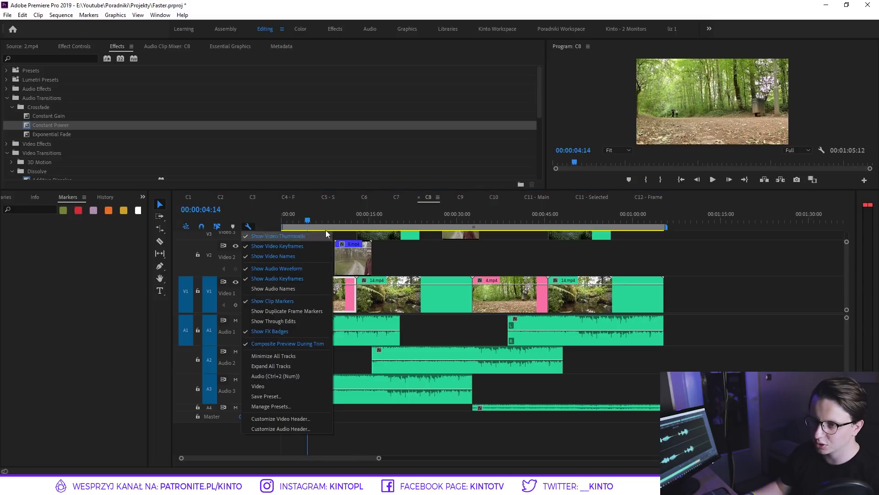
pyautogui.click(293, 223)
pyautogui.hotkey('ctrl', '1')
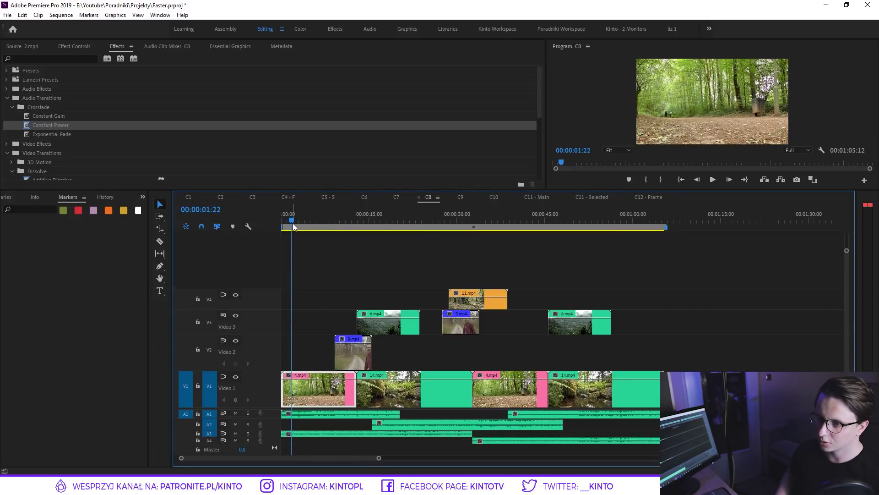
pyautogui.hotkey('ctrl', '2')
pyautogui.hotkey('ctrl', '1')
pyautogui.hotkey('ctrl', '2')
pyautogui.hotkey('ctrl', '1')
pyautogui.hotkey('ctrl', '2')
pyautogui.hotkey('ctrl', '1')
pyautogui.hotkey('ctrl', '2')
pyautogui.hotkey('ctrl', '1')
pyautogui.hotkey('ctrl', '2')
pyautogui.hotkey('ctrl', '1')
pyautogui.hotkey('ctrl', '2')
pyautogui.hotkey('ctrl', '1')
pyautogui.hotkey('ctrl', '2')
pyautogui.hotkey('ctrl', '1')
pyautogui.hotkey('ctrl', '2')
pyautogui.hotkey('ctrl', '1')
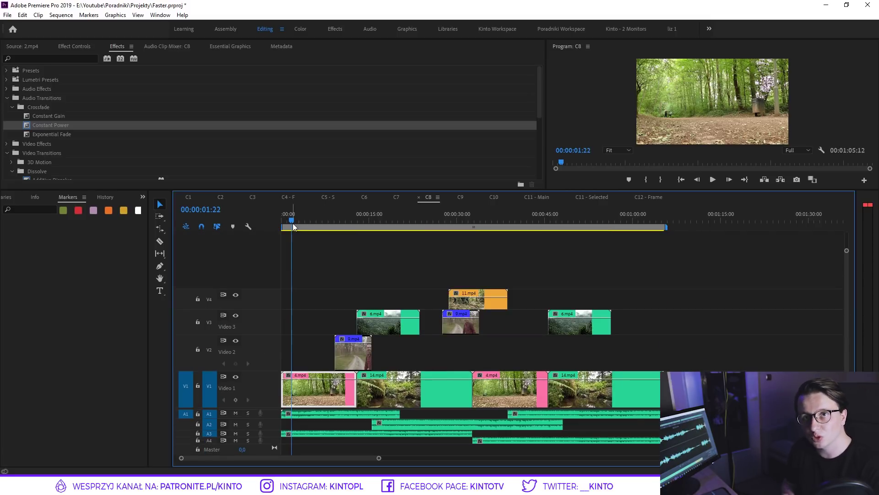
pyautogui.moveTo(294, 225); pyautogui.dragTo(565, 233)
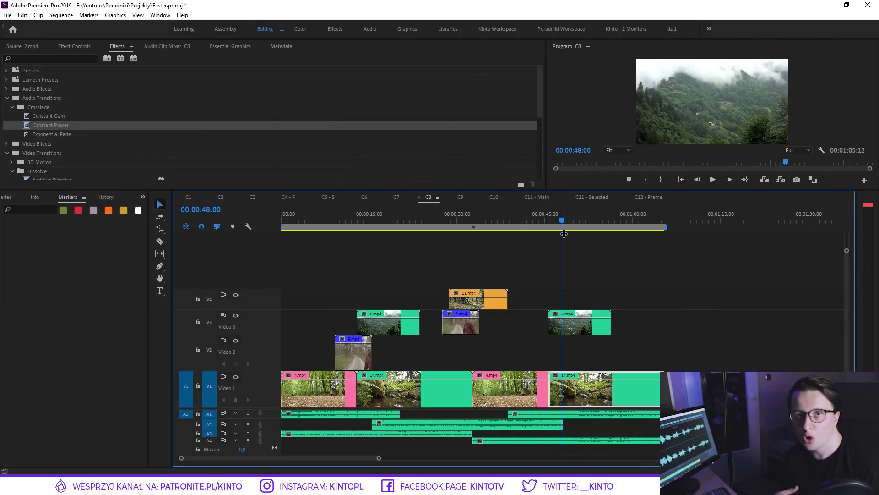
# Switch the timeline to sequence C9 and deselect the clip on Video 1
pyautogui.click(462, 199)
pyautogui.moveTo(438, 223); pyautogui.dragTo(338, 224)
pyautogui.click(448, 267)
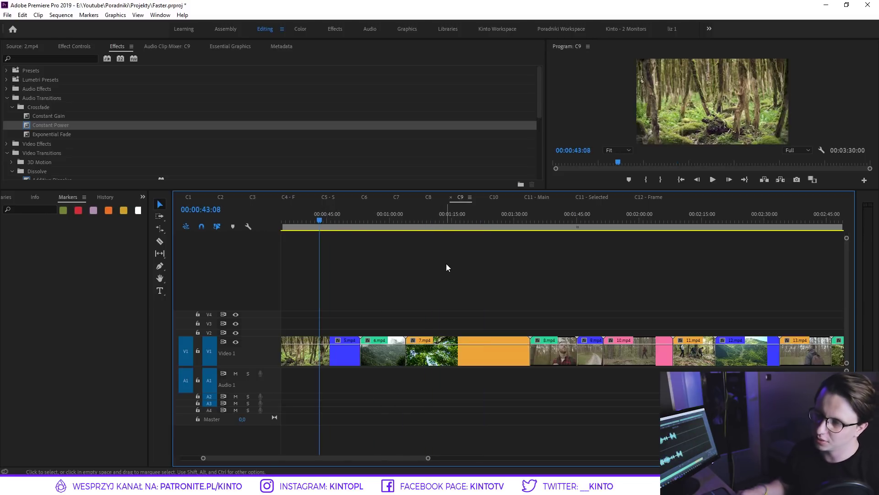
# Play C9 to watch the page-style timeline scrolling, then open the Edit menu
pyautogui.press('space')
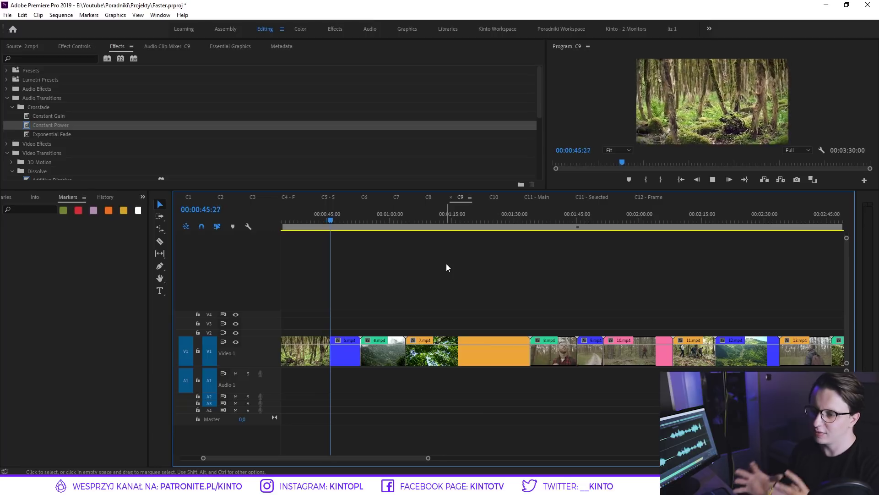
pyautogui.moveTo(768, 221); pyautogui.dragTo(844, 220)
pyautogui.press('space')
pyautogui.press('space')
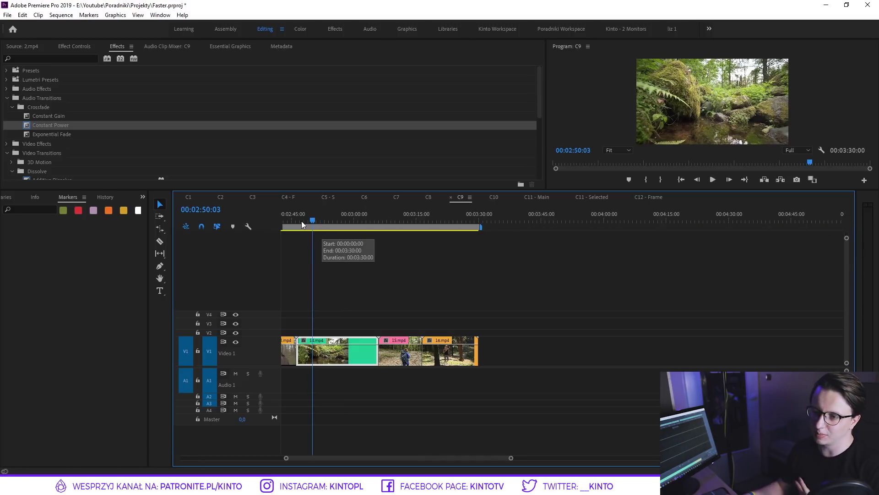
pyautogui.moveTo(467, 458); pyautogui.dragTo(394, 458)
pyautogui.moveTo(501, 226); pyautogui.dragTo(509, 228)
pyautogui.click(22, 15)
# Set Timeline Playback Auto-Scrolling to Smooth Scroll and play C9 to watch it glide
pyautogui.moveTo(71, 293)
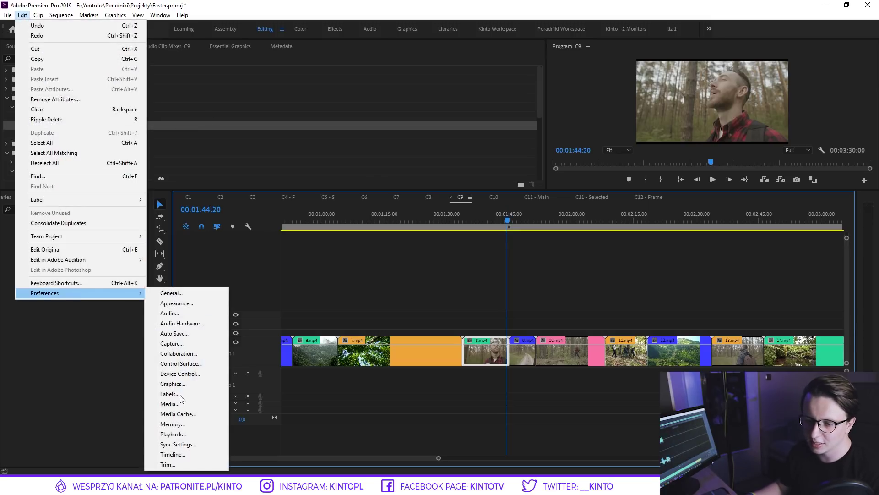
pyautogui.click(341, 325)
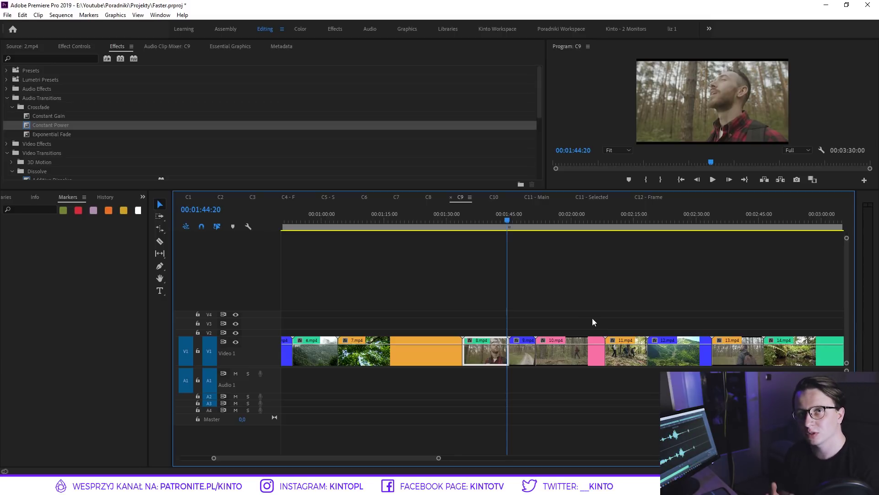
pyautogui.hotkey('ctrl', 'alt', 'p')
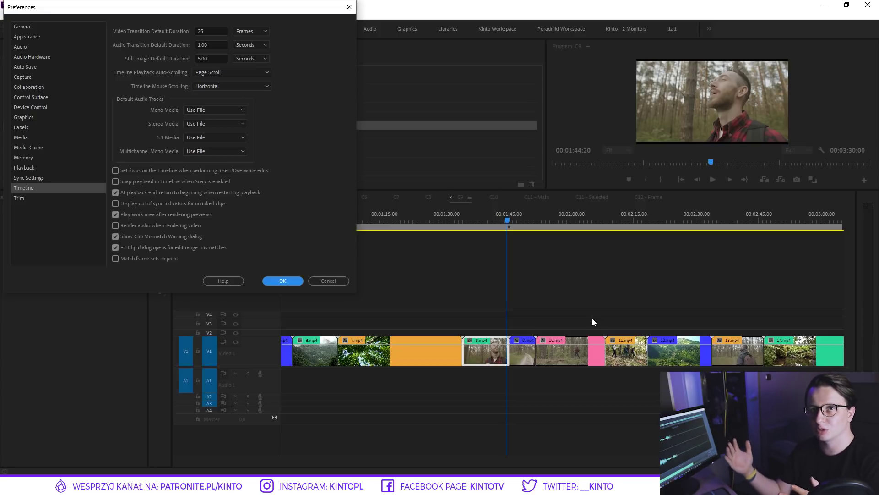
pyautogui.click(218, 71)
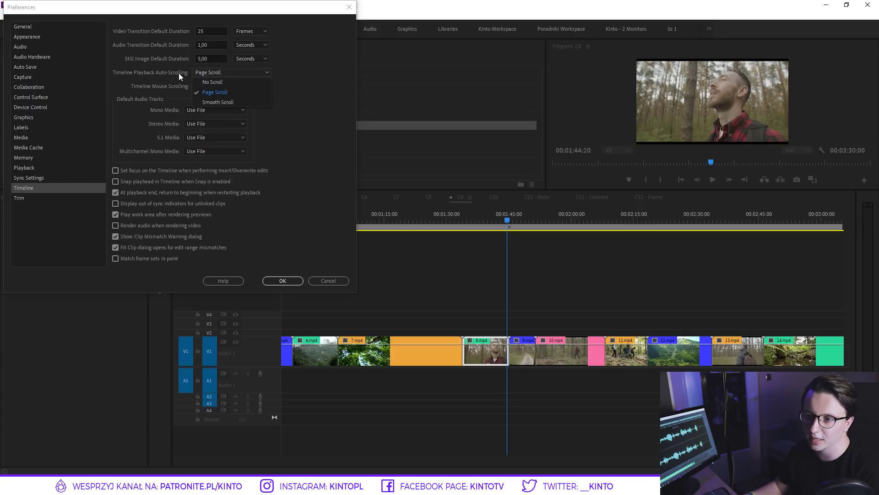
pyautogui.click(226, 99)
pyautogui.click(283, 281)
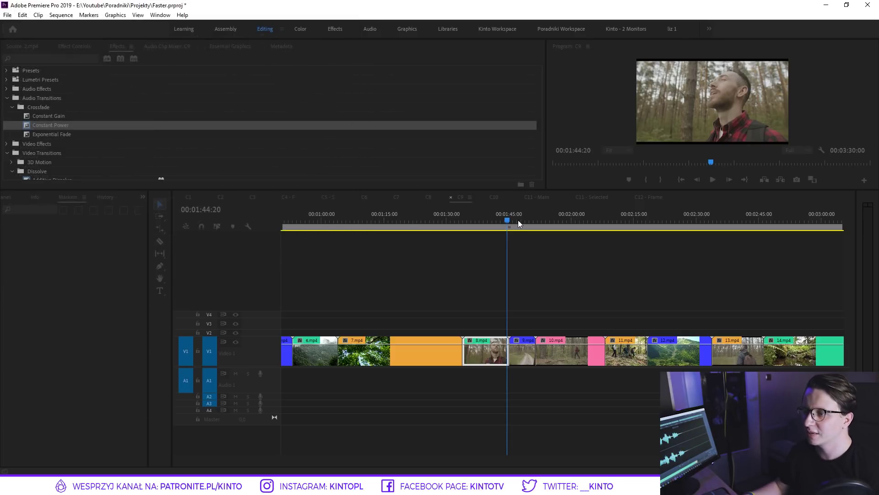
pyautogui.click(518, 220)
pyautogui.press('space')
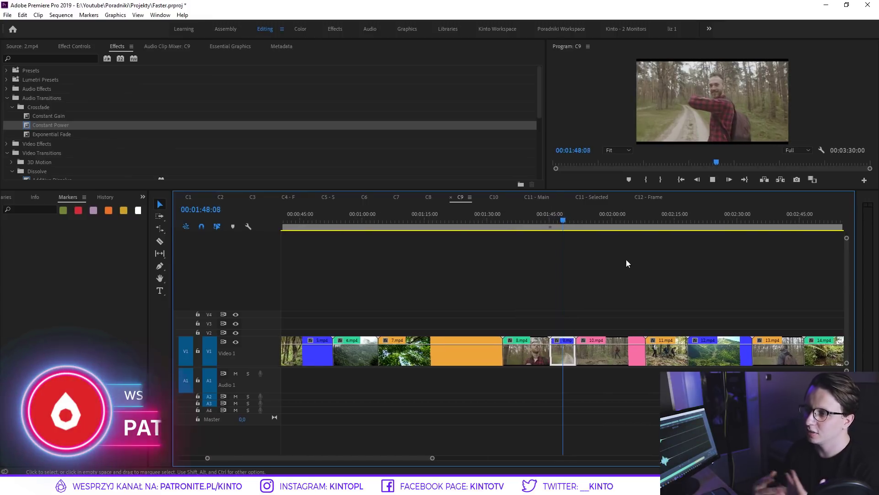
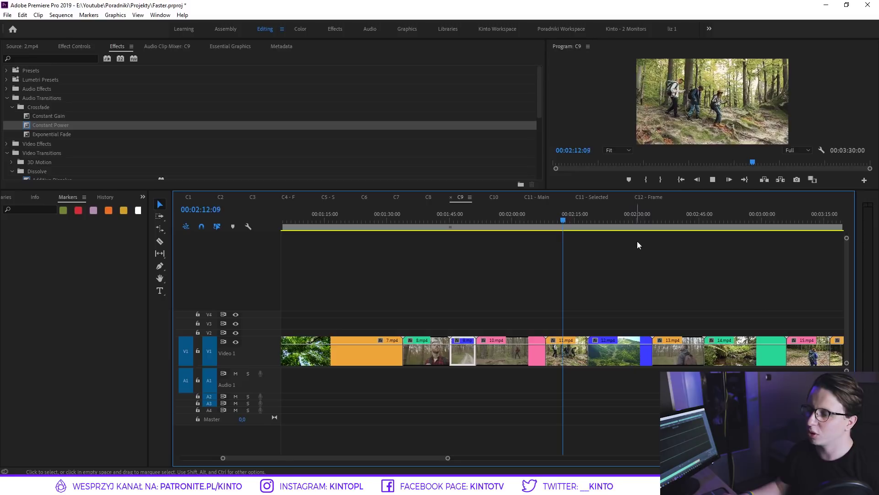
# Scrub C9 to the mountain shot, stop playback, and open the Timeline preferences
pyautogui.moveTo(441, 219); pyautogui.dragTo(623, 243)
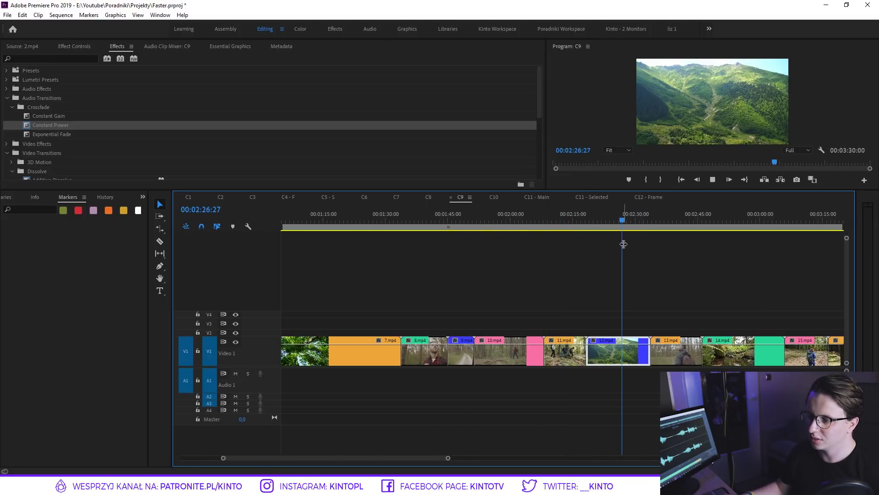
pyautogui.press('space')
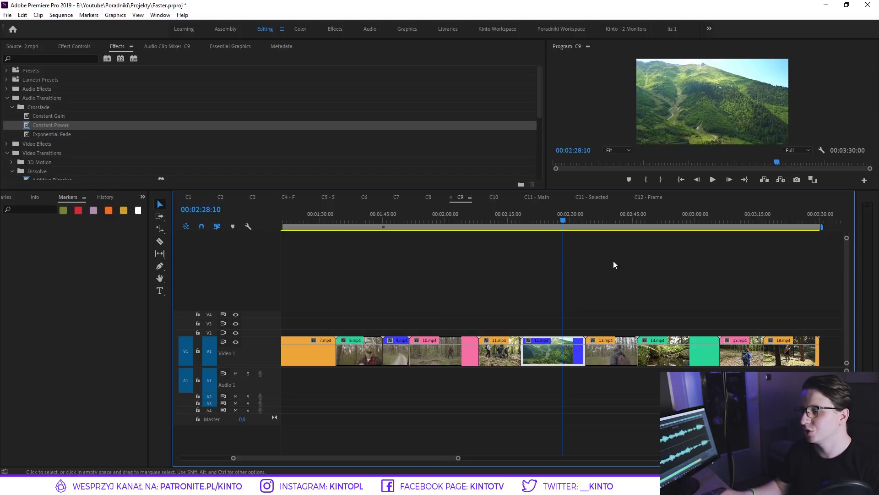
pyautogui.click(22, 15)
pyautogui.moveTo(91, 293)
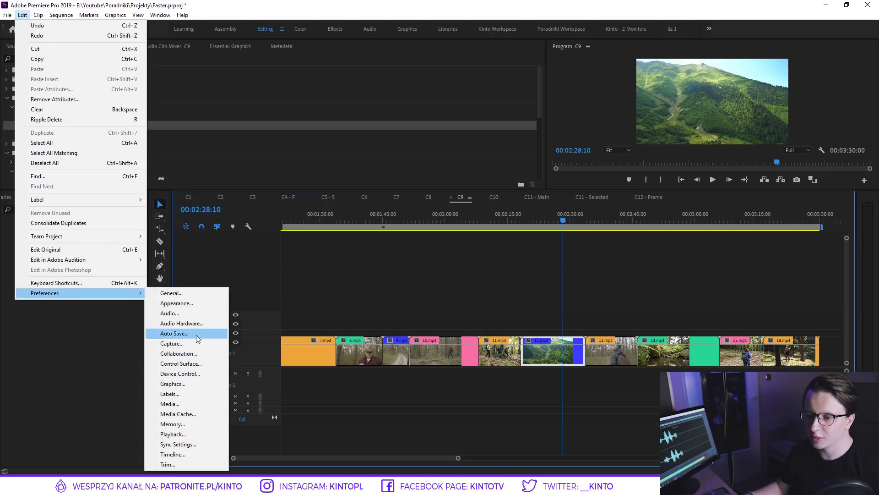
pyautogui.click(186, 454)
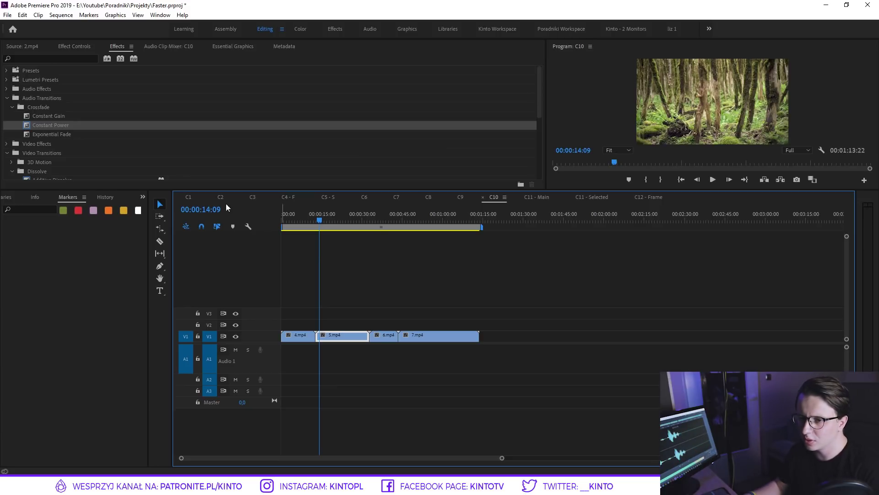
# Show the Project panel, expand the Video folder, and select 4.mp4, 3.mp4 and 5.mp4
pyautogui.click(142, 197)
pyautogui.click(159, 210)
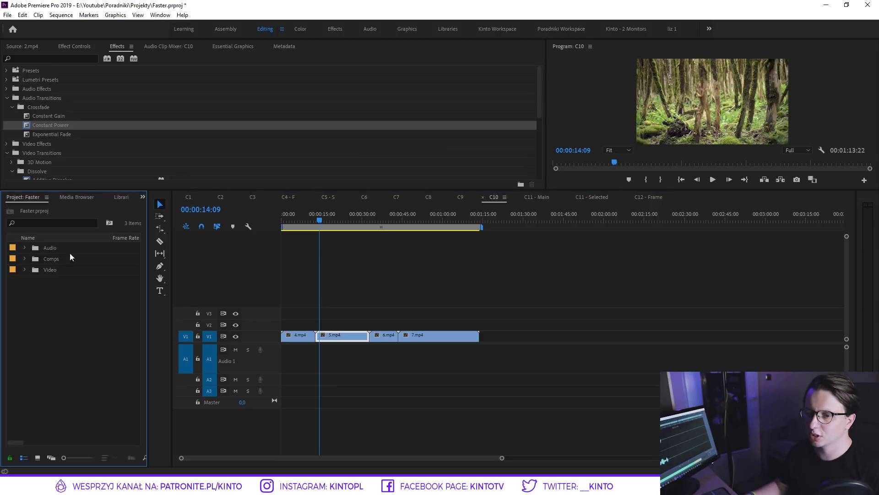
pyautogui.click(25, 269)
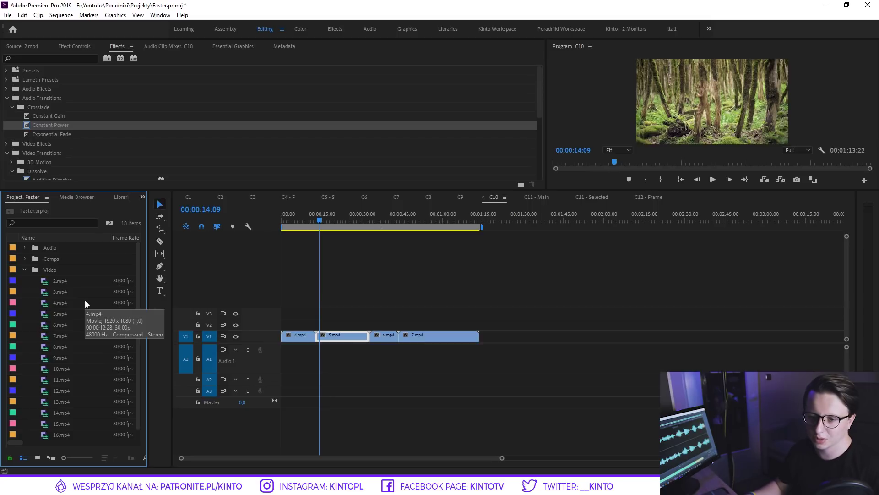
pyautogui.click(61, 302)
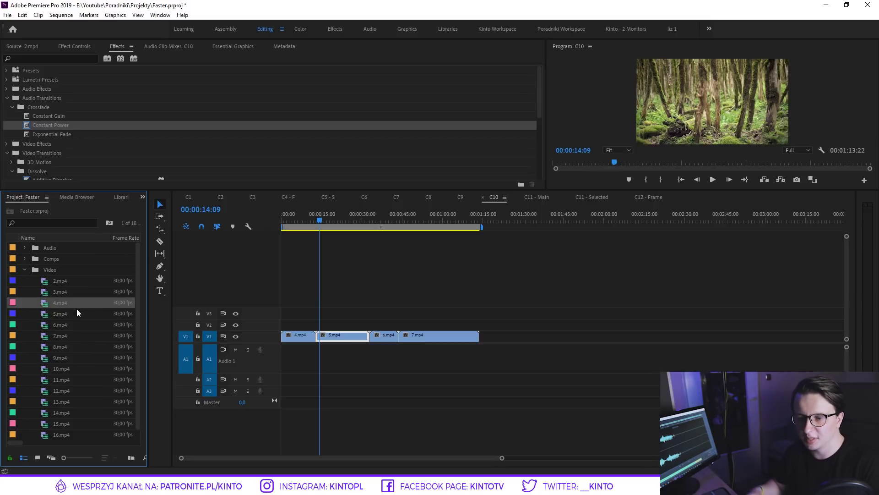
pyautogui.click(56, 292)
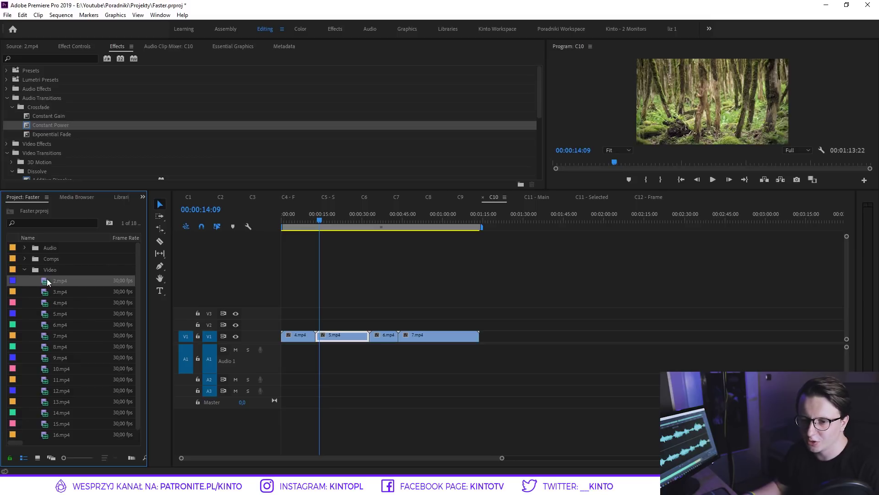
pyautogui.click(60, 313)
# Select the four V1 clips, try adding a blue clip and 9.mp4, then undo the additions
pyautogui.moveTo(311, 354); pyautogui.dragTo(310, 354)
pyautogui.moveTo(499, 293); pyautogui.dragTo(280, 351)
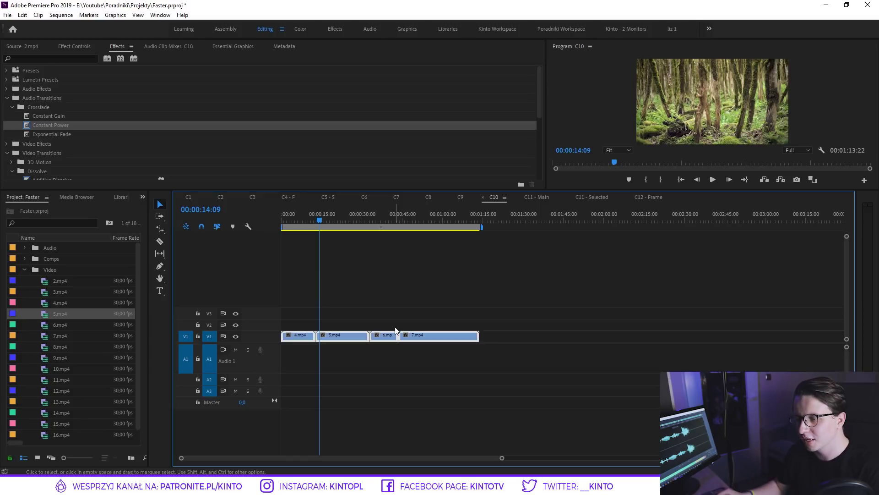
pyautogui.moveTo(416, 292); pyautogui.dragTo(292, 347)
pyautogui.click(56, 283)
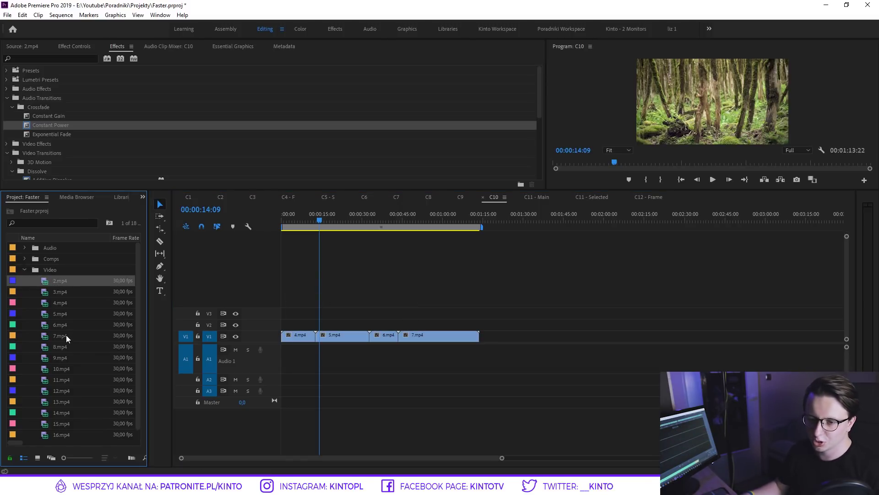
pyautogui.moveTo(72, 314); pyautogui.dragTo(549, 339)
pyautogui.moveTo(59, 357)
pyautogui.mouseDown()
pyautogui.moveTo(506, 331)
pyautogui.moveTo(591, 337)
pyautogui.mouseUp()
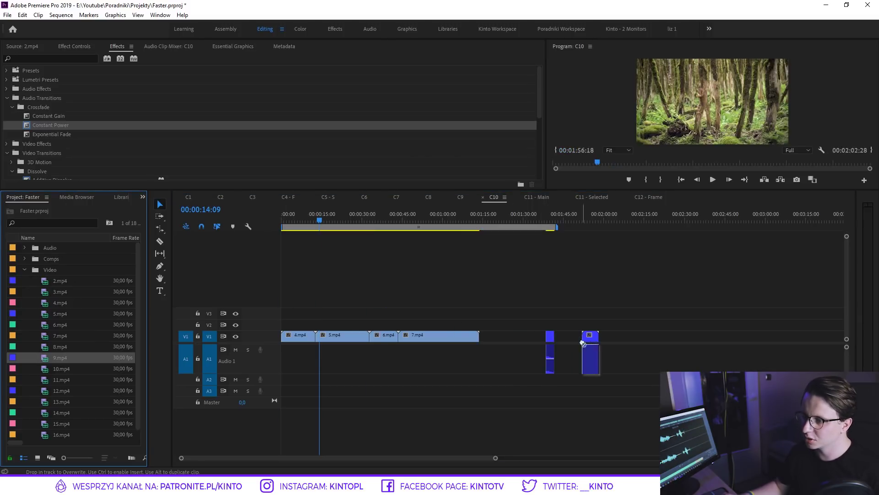
pyautogui.hotkey('ctrl', 'z')
pyautogui.hotkey('ctrl', 'z')
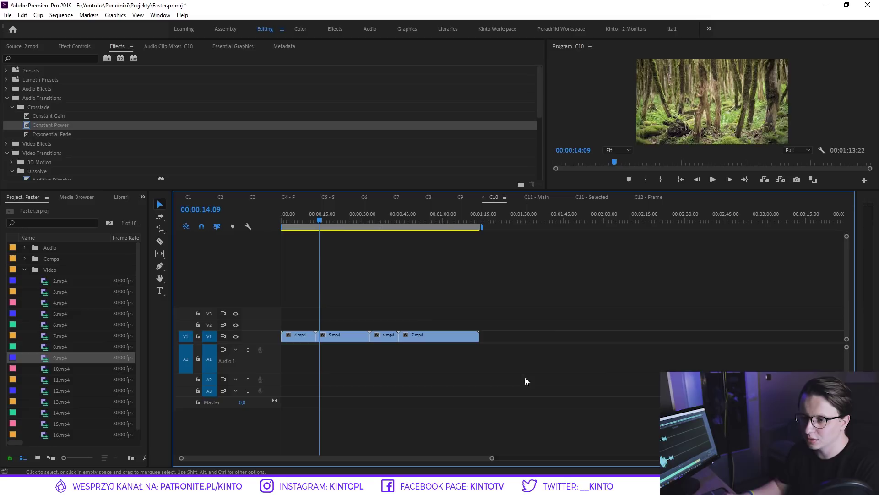
# Label 5.mp4 pink, revert it to blue, then marquee-select all four V1 clips
pyautogui.moveTo(324, 220); pyautogui.dragTo(301, 222)
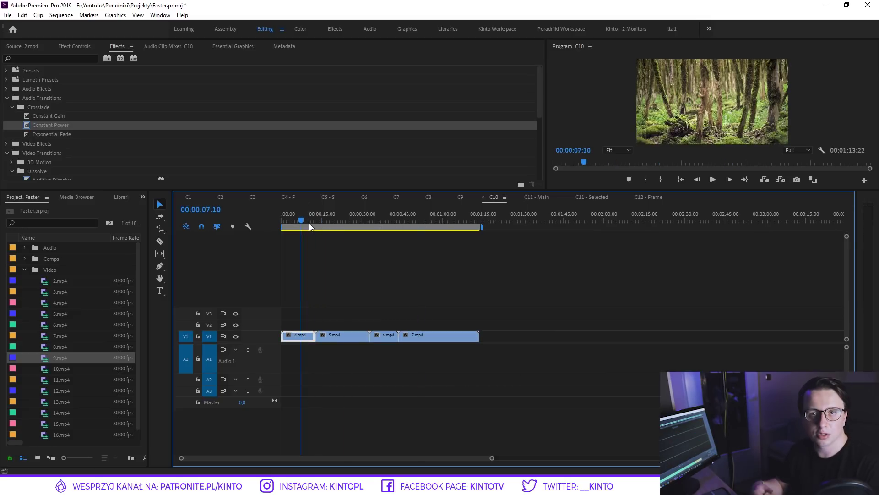
pyautogui.rightClick(343, 338)
pyautogui.moveTo(380, 293)
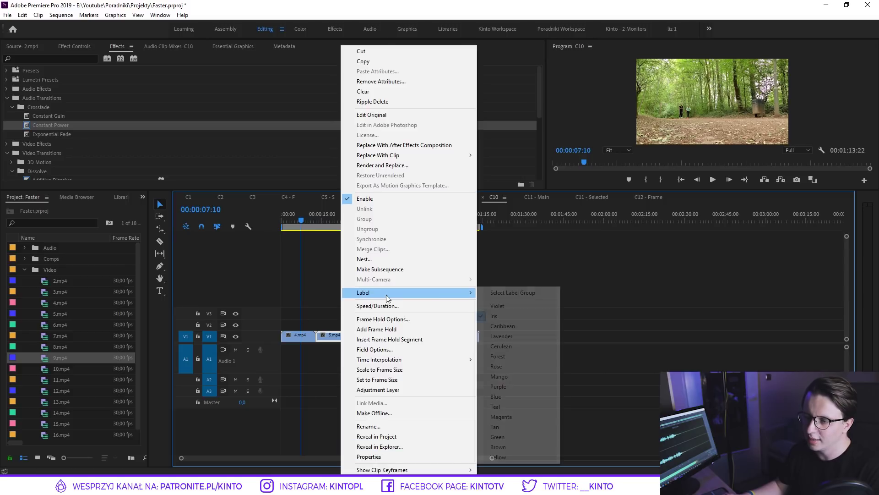
pyautogui.click(504, 338)
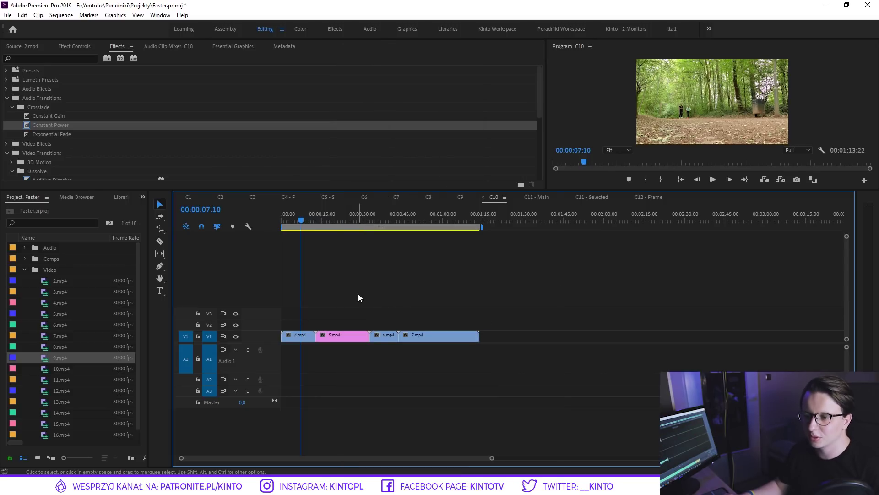
pyautogui.rightClick(337, 331)
pyautogui.click(320, 320)
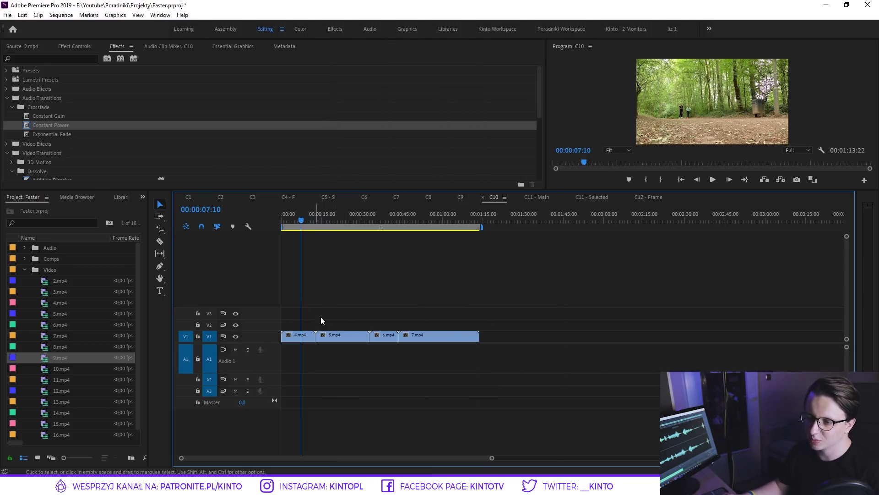
pyautogui.moveTo(540, 295); pyautogui.dragTo(281, 361)
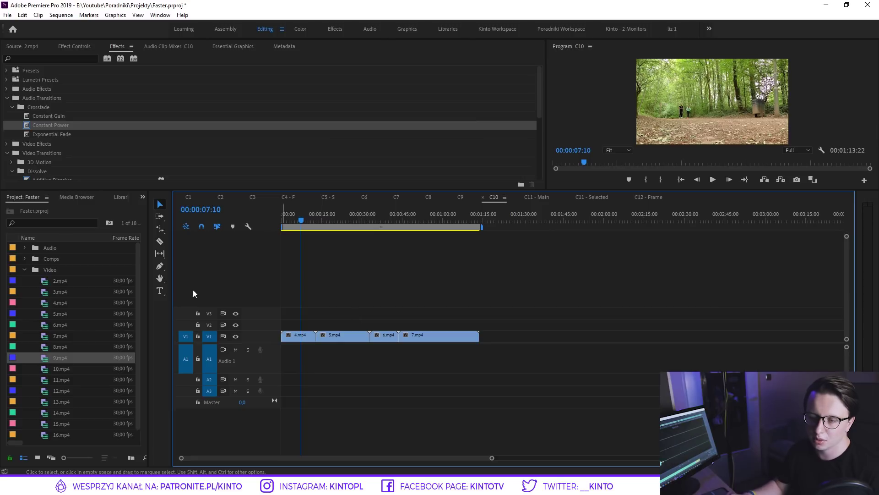
# Enable 'Display the project item name and label color for all instances', then select clips 4.mp4–7.mp4
pyautogui.click(7, 15)
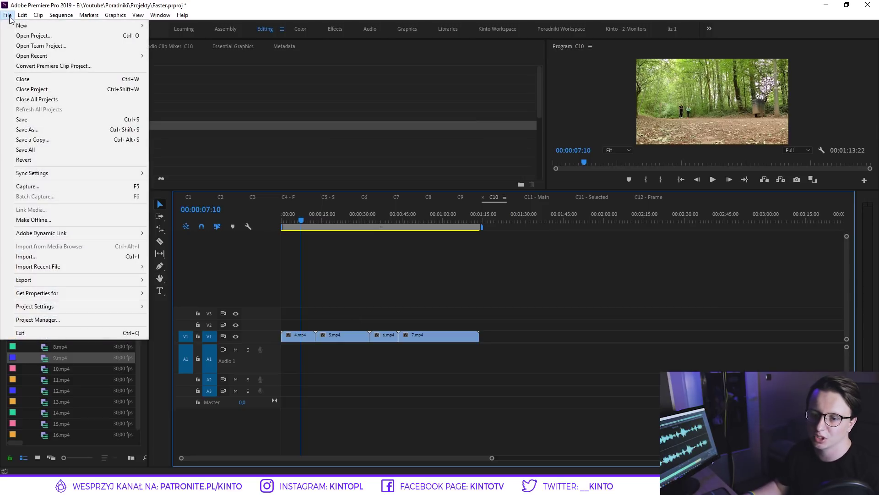
pyautogui.moveTo(122, 311)
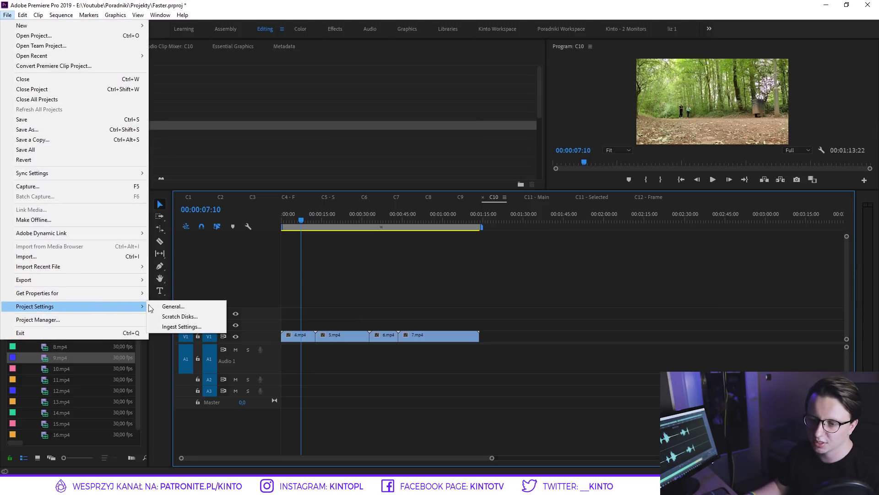
pyautogui.click(174, 306)
pyautogui.click(51, 256)
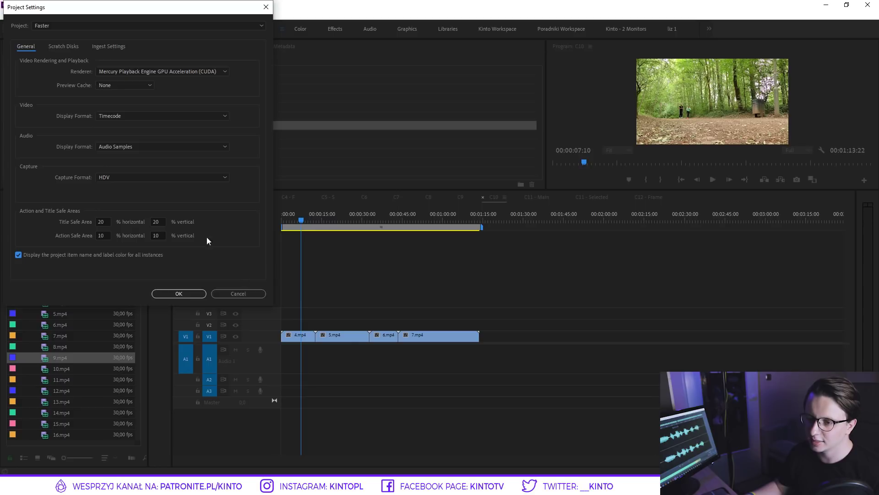
pyautogui.click(188, 294)
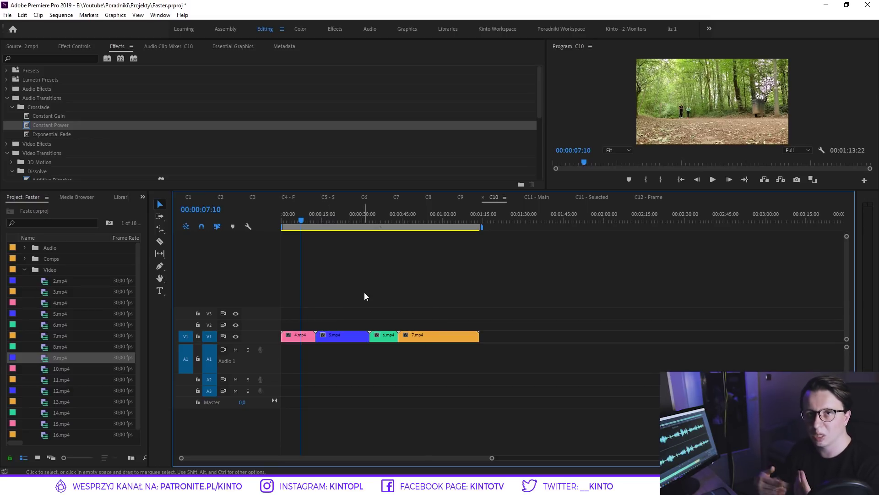
pyautogui.moveTo(515, 287); pyautogui.dragTo(289, 343)
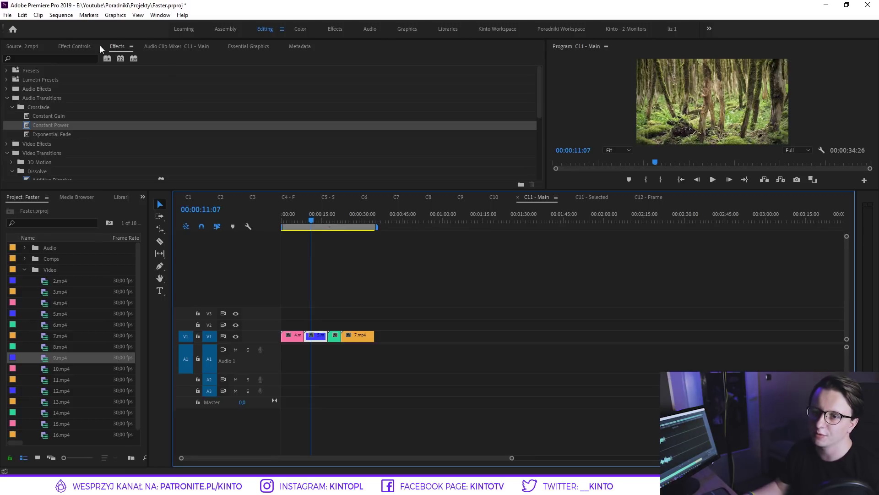
# Show 2.mp4 in the Source monitor, enlarge both monitors, and play C11 - Main from the start
pyautogui.click(43, 46)
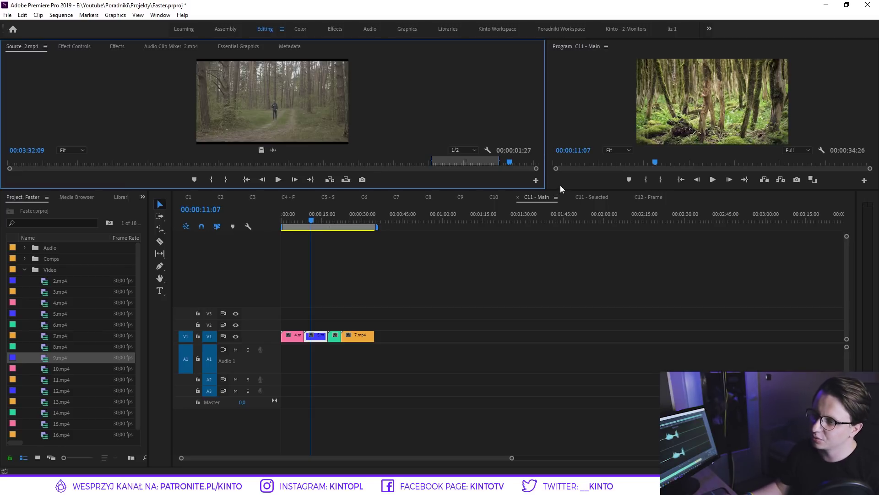
pyautogui.moveTo(561, 189); pyautogui.dragTo(568, 313)
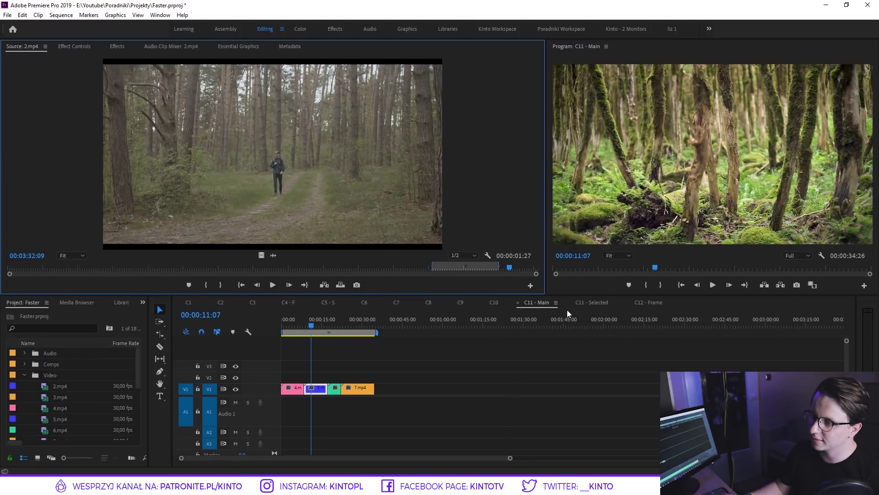
pyautogui.click(360, 310)
pyautogui.press('Home')
pyautogui.press('space')
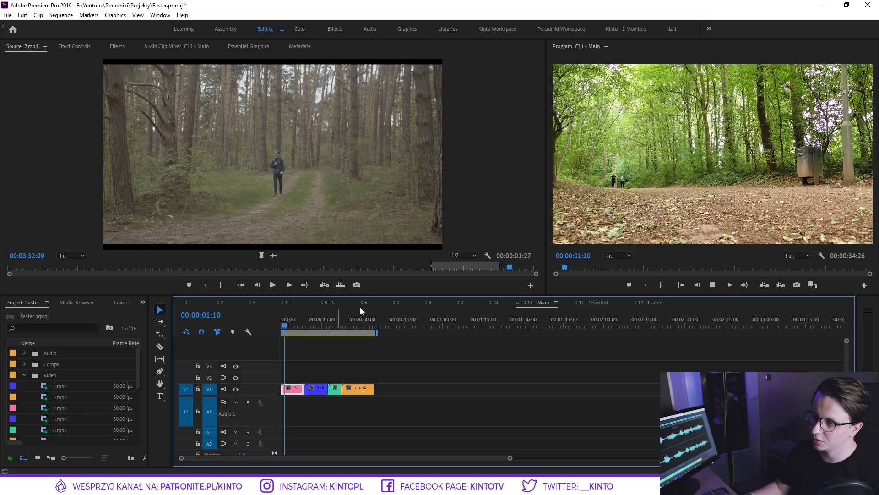
pyautogui.moveTo(547, 220); pyautogui.dragTo(472, 223)
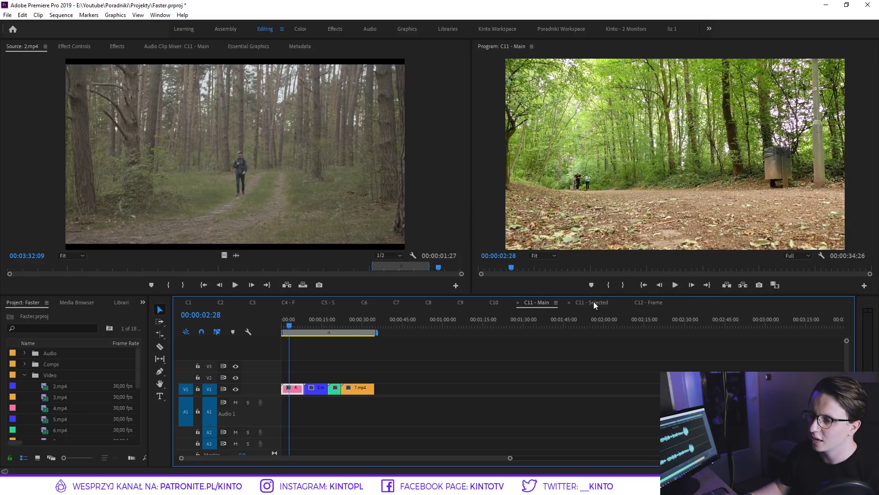
# Compare C11 - Selected with C11 - Main, leaving C11 - Main scrubbed to 00:00:16:00
pyautogui.click(594, 302)
pyautogui.moveTo(337, 320)
pyautogui.mouseDown()
pyautogui.moveTo(352, 326)
pyautogui.moveTo(352, 336)
pyautogui.mouseUp()
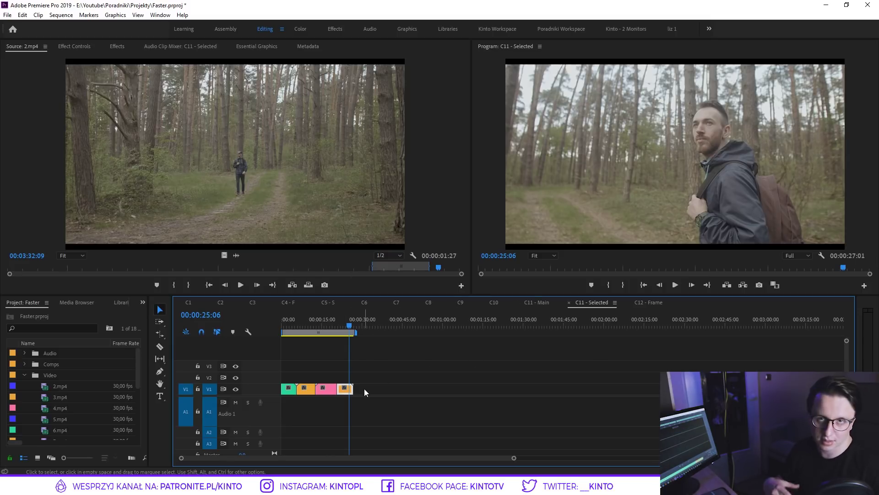
pyautogui.click(534, 301)
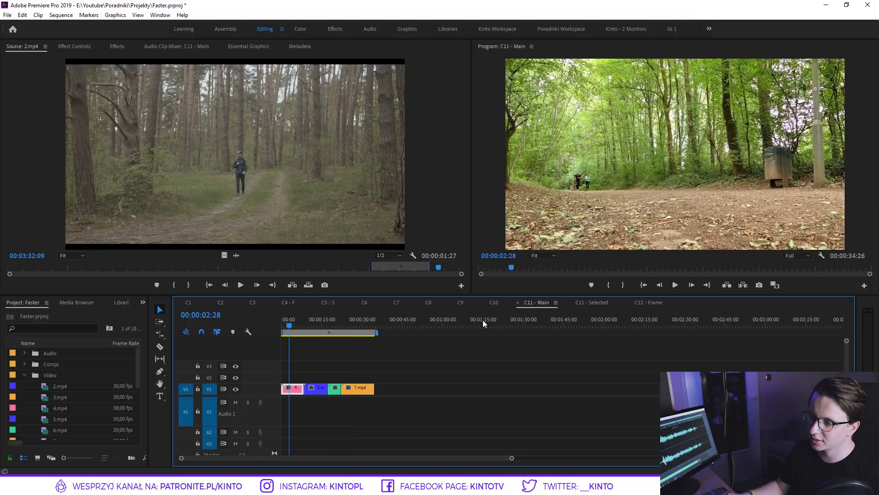
pyautogui.moveTo(317, 323); pyautogui.dragTo(323, 323)
pyautogui.click(589, 302)
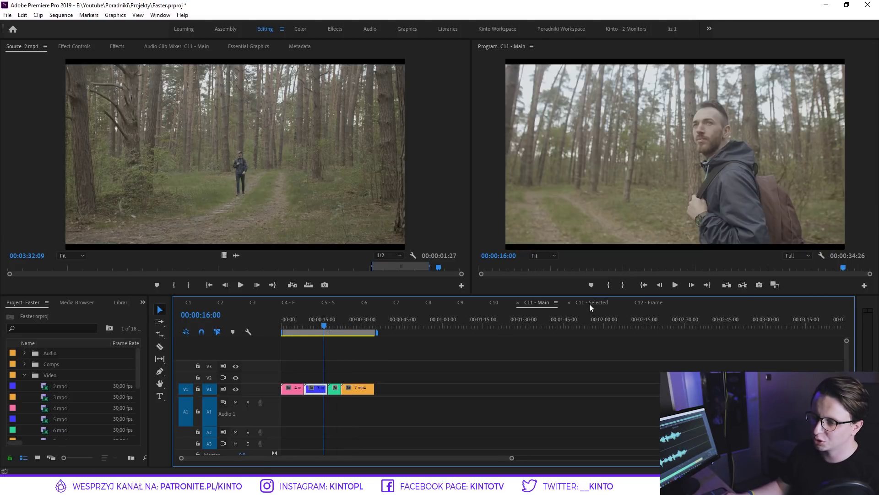
pyautogui.click(530, 306)
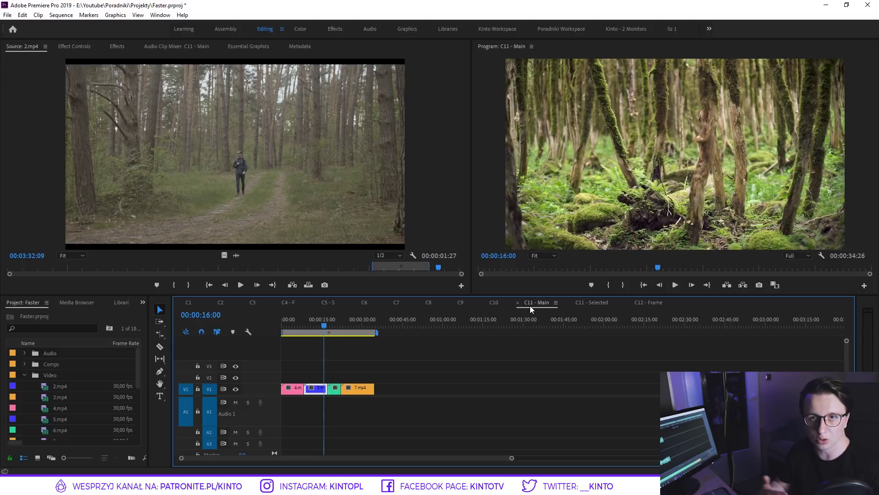
# Dock C11 - Selected beneath the Source monitor and scrub both sequences to locate clips
pyautogui.click(583, 302)
pyautogui.moveTo(182, 287); pyautogui.dragTo(182, 286)
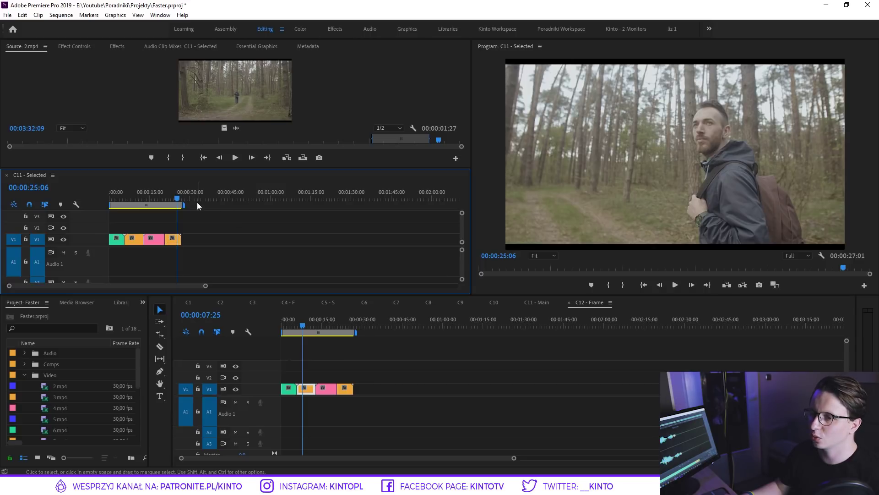
pyautogui.moveTo(197, 205); pyautogui.dragTo(161, 204)
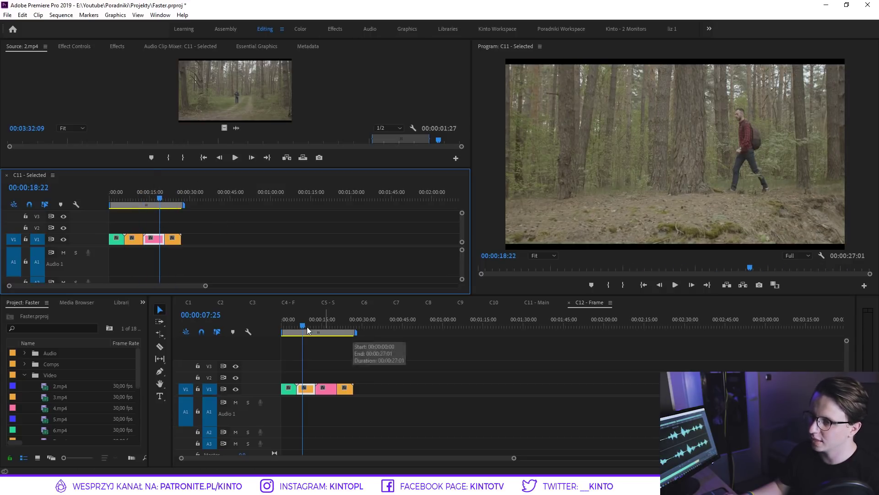
pyautogui.moveTo(323, 325); pyautogui.dragTo(346, 326)
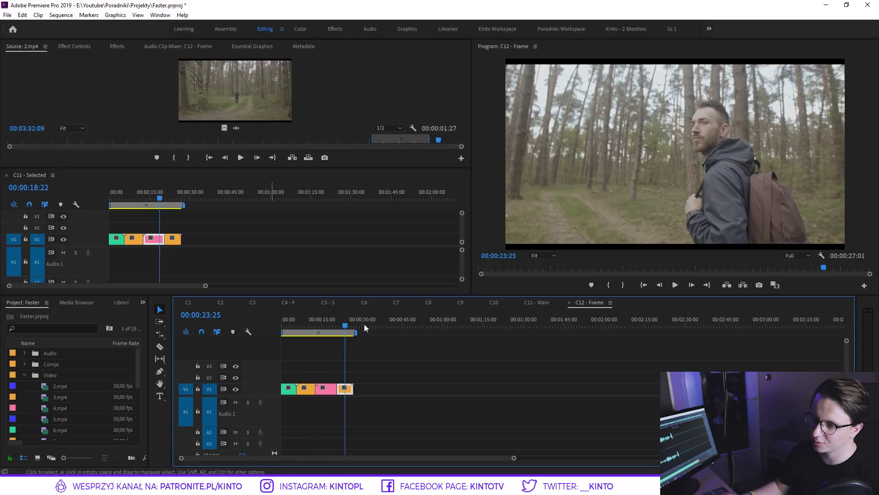
pyautogui.click(156, 199)
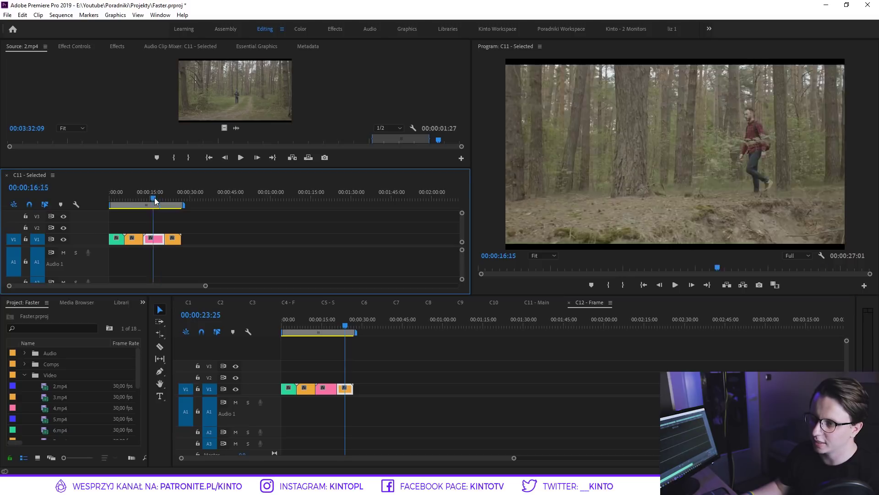
pyautogui.moveTo(158, 200); pyautogui.dragTo(154, 204)
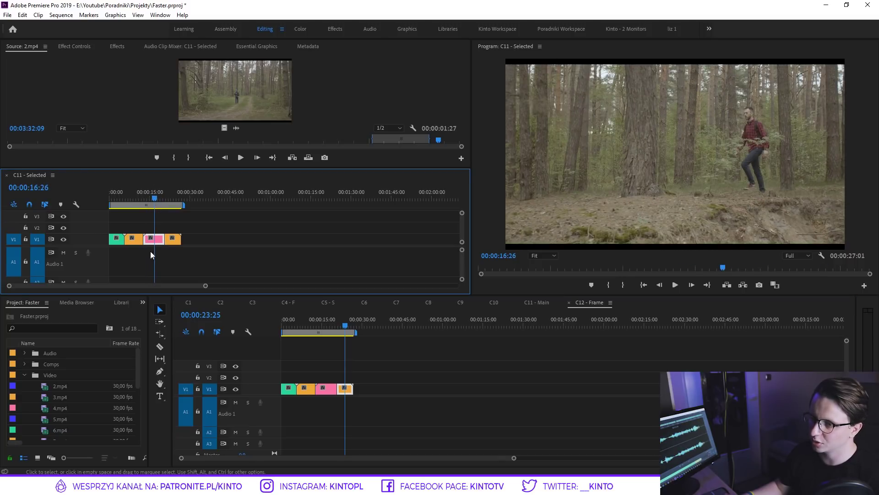
pyautogui.moveTo(347, 333); pyautogui.dragTo(346, 325)
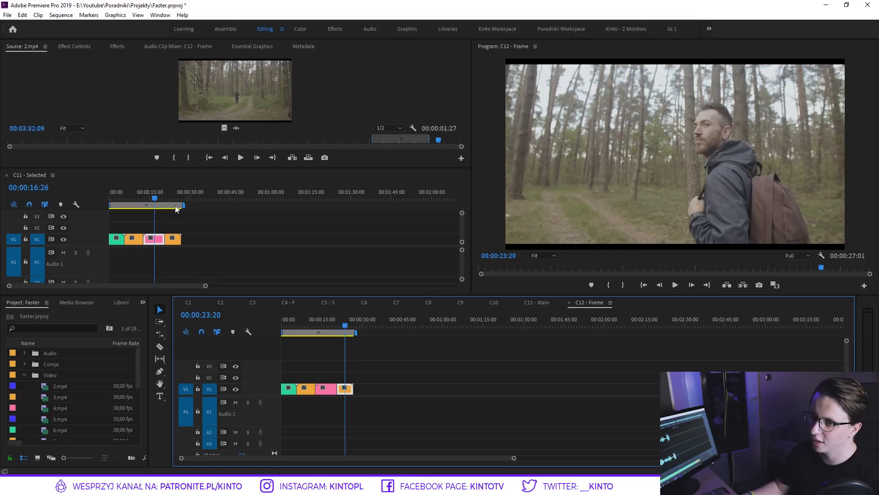
pyautogui.click(139, 197)
pyautogui.moveTo(139, 196)
pyautogui.mouseDown()
pyautogui.moveTo(161, 192)
pyautogui.moveTo(122, 193)
pyautogui.mouseUp()
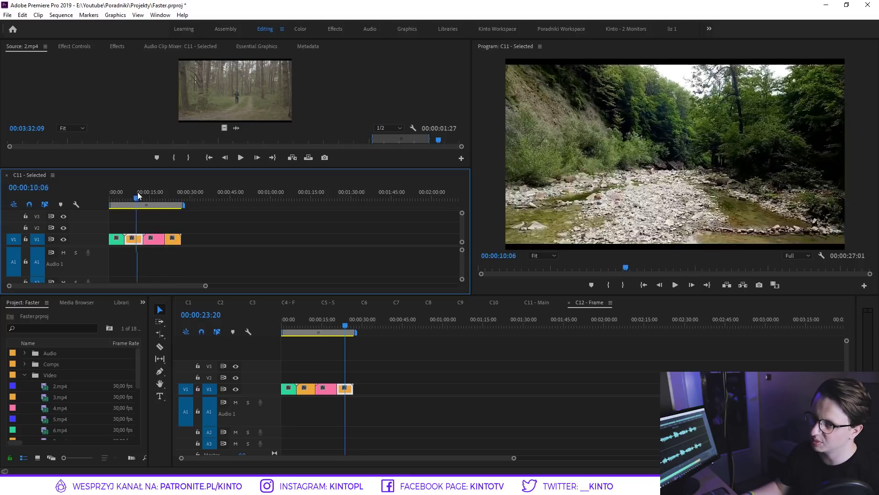
# Copy the green 6.mp4 clip from C11 - Selected into C12 - Frame, undoing its V3 placement
pyautogui.moveTo(117, 238)
pyautogui.mouseDown()
pyautogui.moveTo(110, 236)
pyautogui.moveTo(341, 268)
pyautogui.moveTo(381, 392)
pyautogui.moveTo(374, 390)
pyautogui.mouseUp()
pyautogui.moveTo(117, 238); pyautogui.dragTo(405, 365)
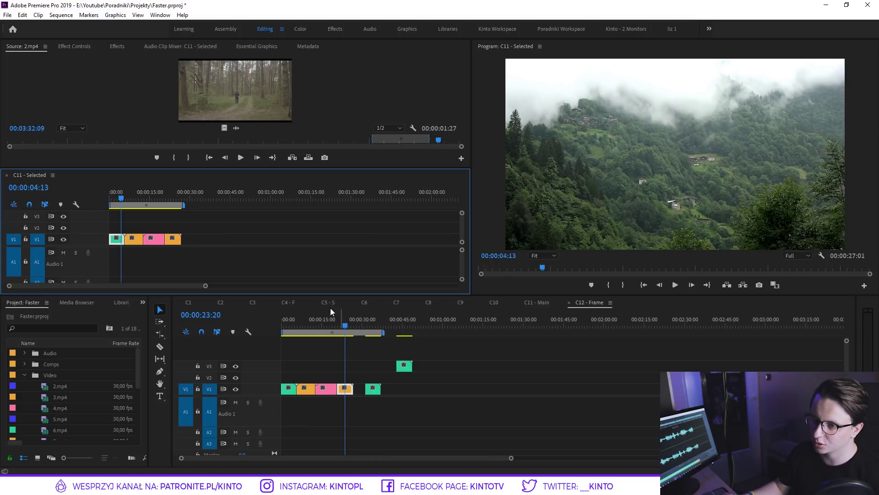
pyautogui.moveTo(116, 238); pyautogui.dragTo(405, 330)
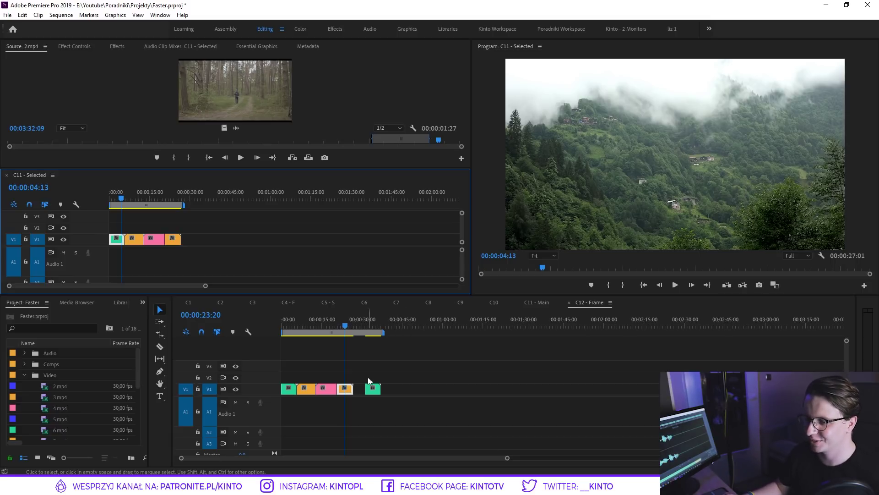
pyautogui.moveTo(373, 394); pyautogui.dragTo(376, 369)
pyautogui.hotkey('ctrl', 'z')
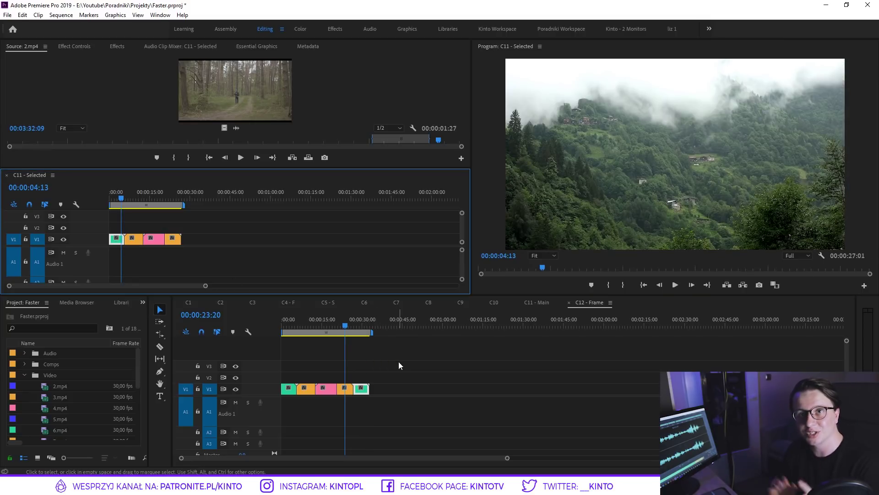
pyautogui.moveTo(340, 324); pyautogui.dragTo(359, 331)
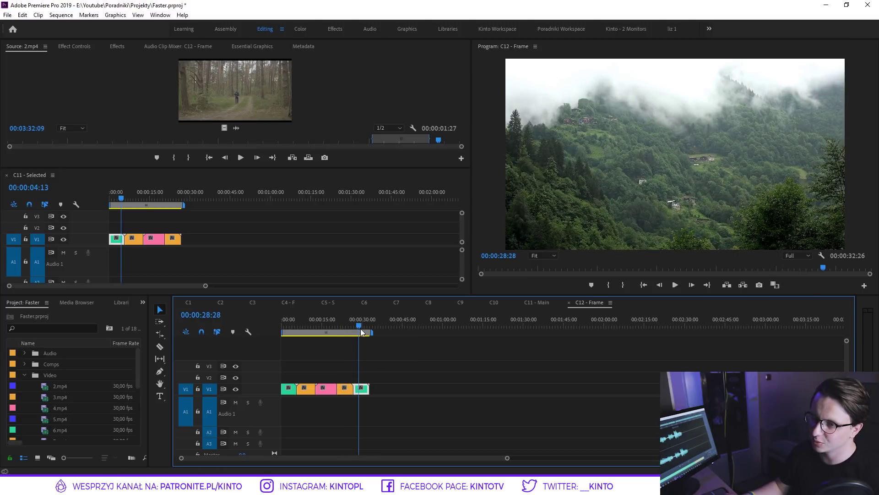
# Add the pink clip to the end of C12 - Frame and shorten its end
pyautogui.moveTo(130, 202); pyautogui.dragTo(155, 202)
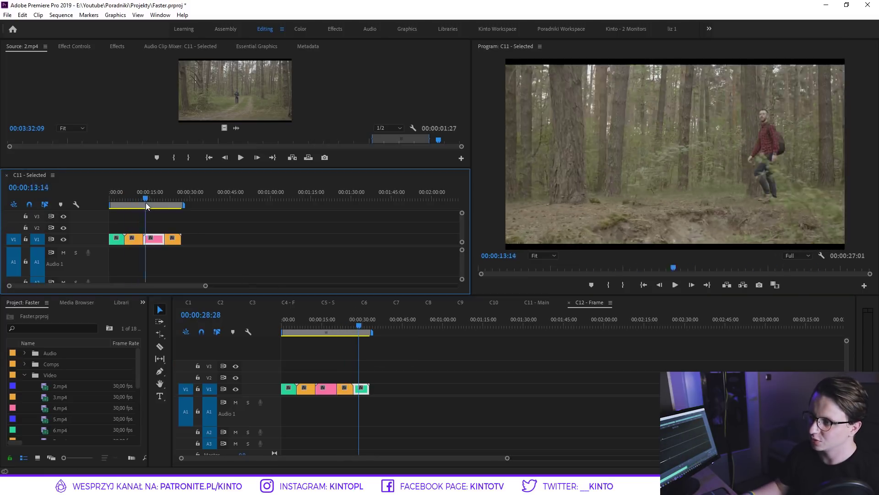
pyautogui.moveTo(170, 234); pyautogui.dragTo(381, 395)
pyautogui.moveTo(364, 328); pyautogui.dragTo(377, 331)
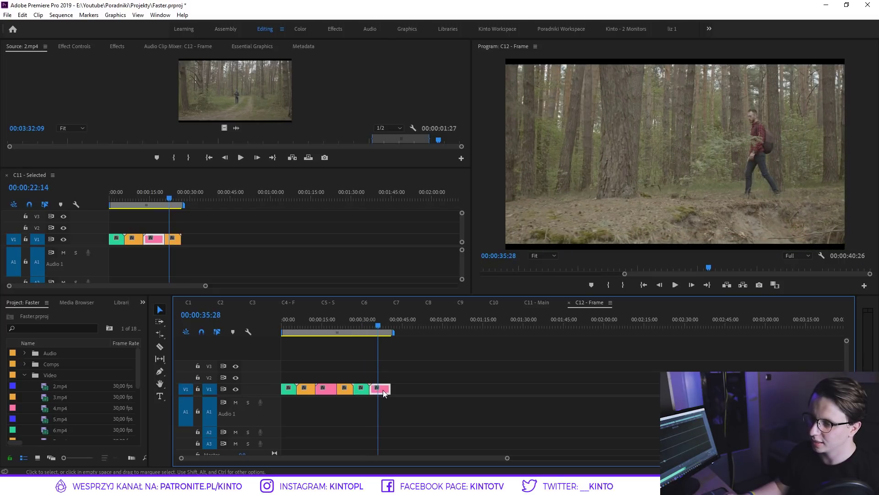
pyautogui.moveTo(389, 389); pyautogui.dragTo(383, 389)
pyautogui.moveTo(374, 323); pyautogui.dragTo(375, 324)
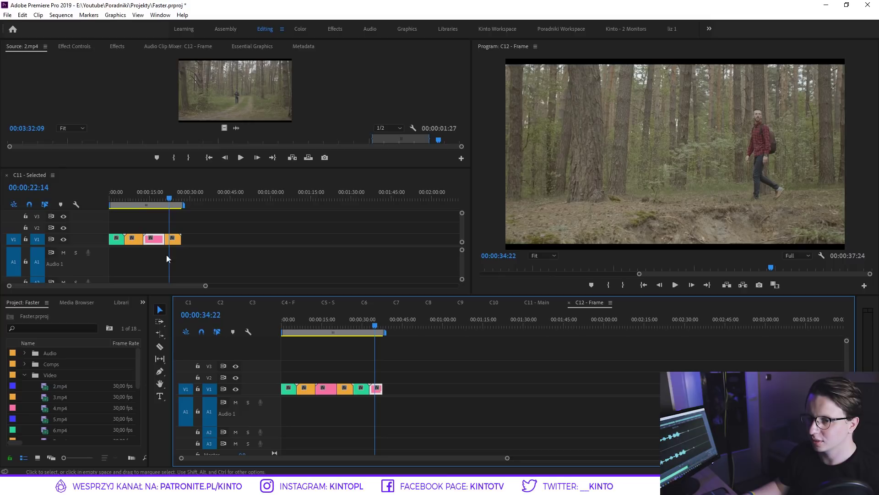
# Append the orange river clip to C12 - Frame and play it from 00:00:36:08 to 00:00:40:02
pyautogui.click(133, 197)
pyautogui.moveTo(133, 230); pyautogui.dragTo(392, 389)
pyautogui.press('space')
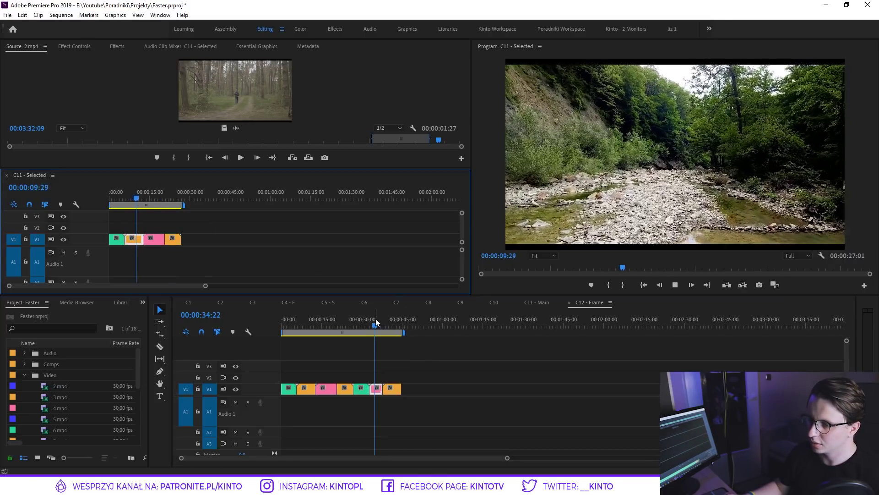
pyautogui.moveTo(375, 321); pyautogui.dragTo(379, 321)
pyautogui.press('space')
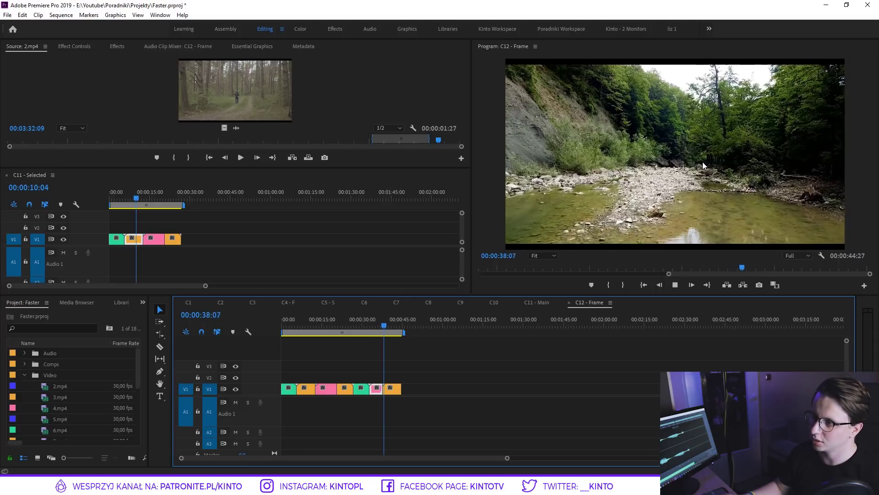
pyautogui.press('space')
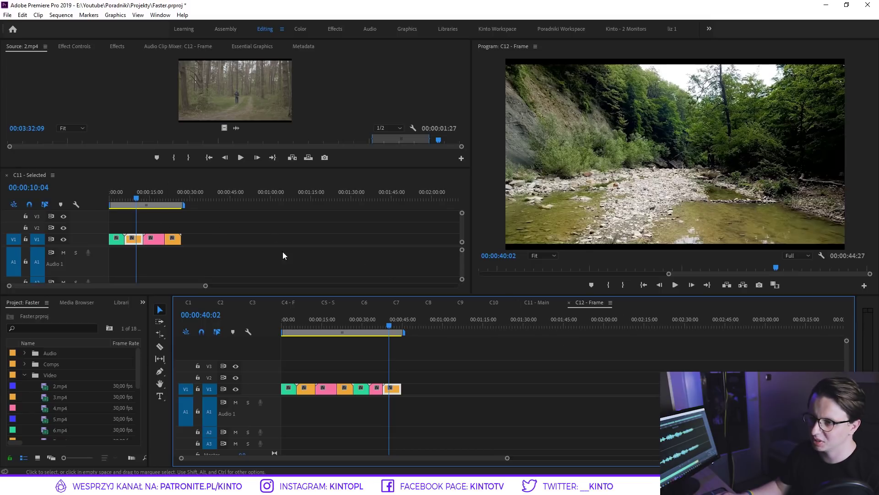
# Show C11 - Main and scrub its playhead from 16:10 to 23:25
pyautogui.click(534, 302)
pyautogui.click(330, 320)
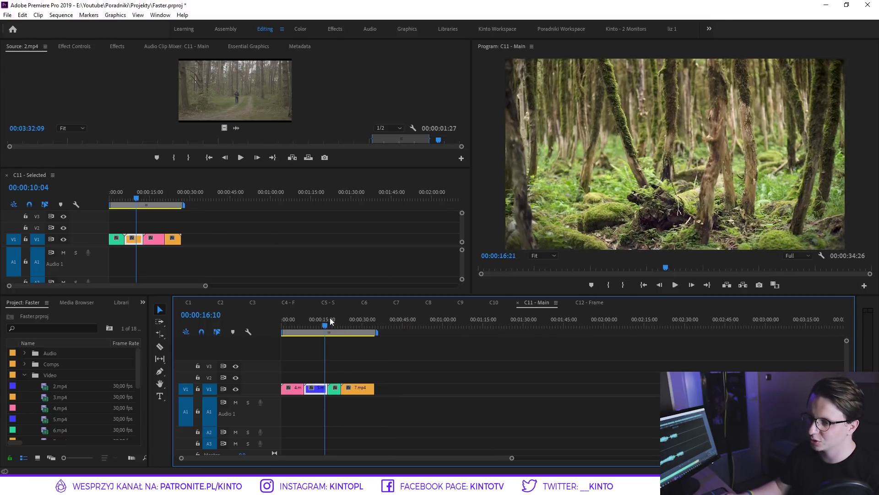
pyautogui.moveTo(330, 320); pyautogui.dragTo(352, 323)
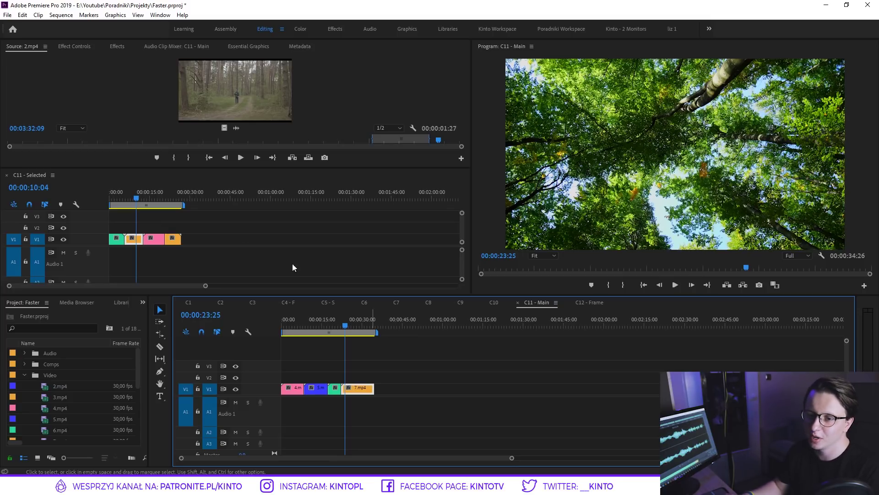
# Move C11 - Selected back into the timeline tabs and set C12 - Frame's playhead to 24 seconds
pyautogui.moveTo(79, 173)
pyautogui.mouseDown()
pyautogui.moveTo(576, 247)
pyautogui.moveTo(570, 304)
pyautogui.mouseUp()
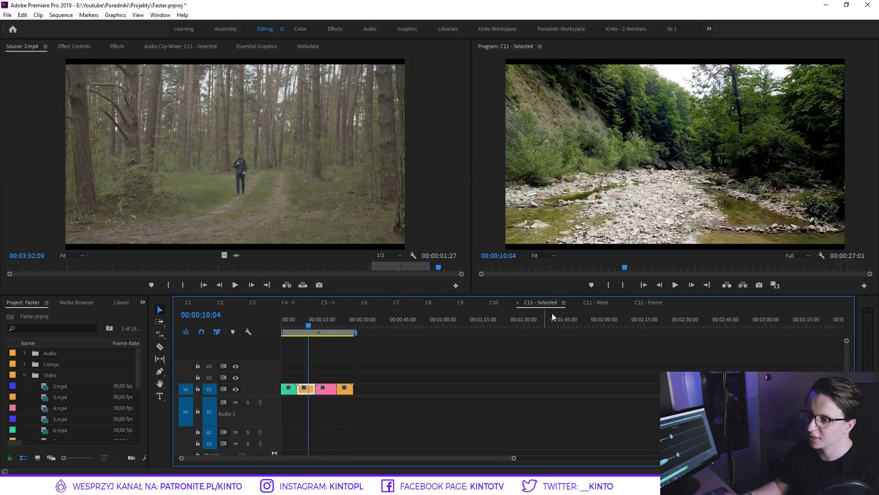
pyautogui.click(598, 304)
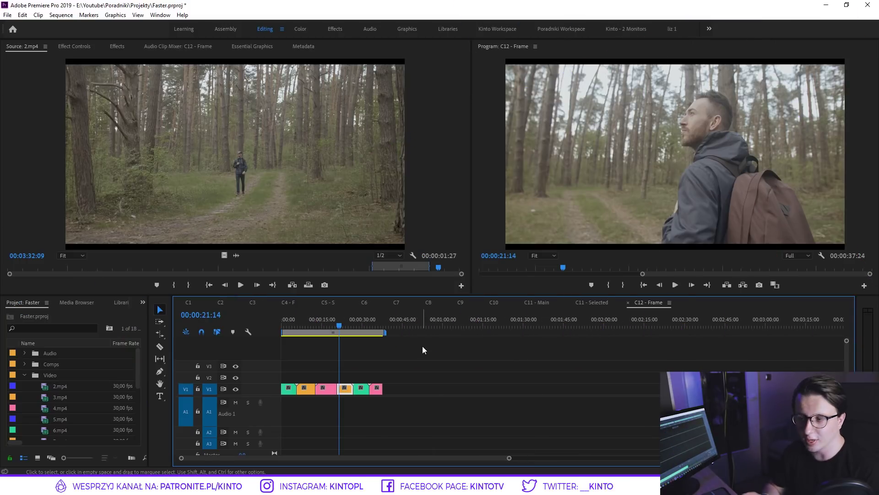
pyautogui.click(346, 325)
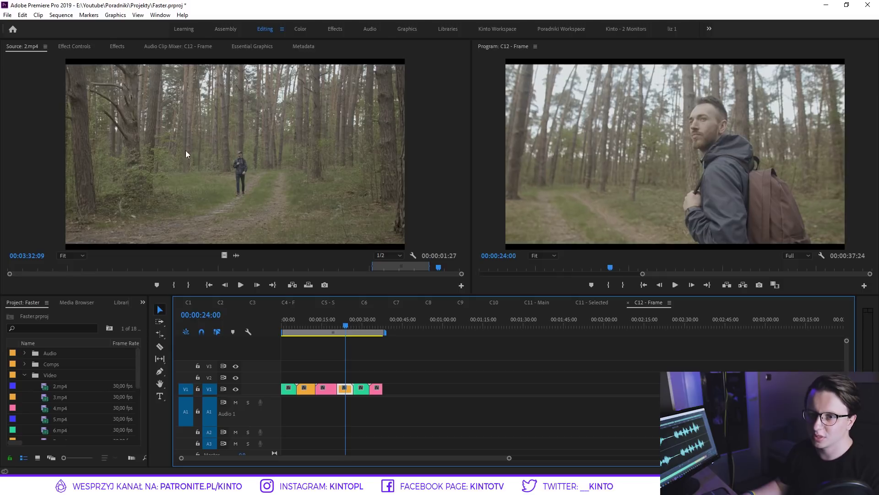
# Open the Media preferences, showing the indeterminate media timebase of 25,00 fps
pyautogui.click(8, 15)
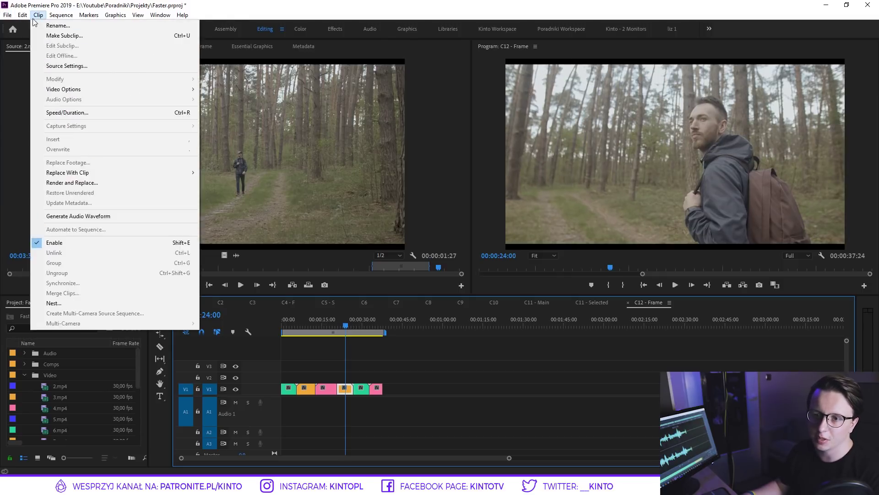
pyautogui.moveTo(22, 15)
pyautogui.moveTo(102, 293)
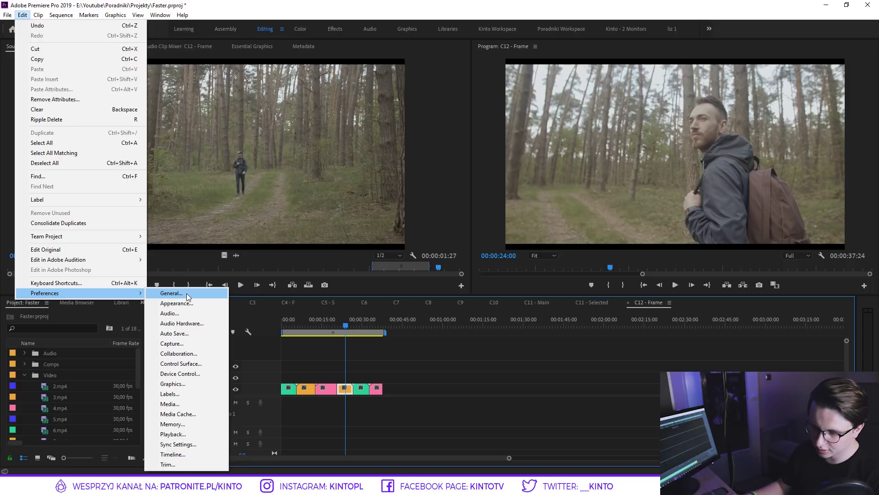
pyautogui.click(183, 403)
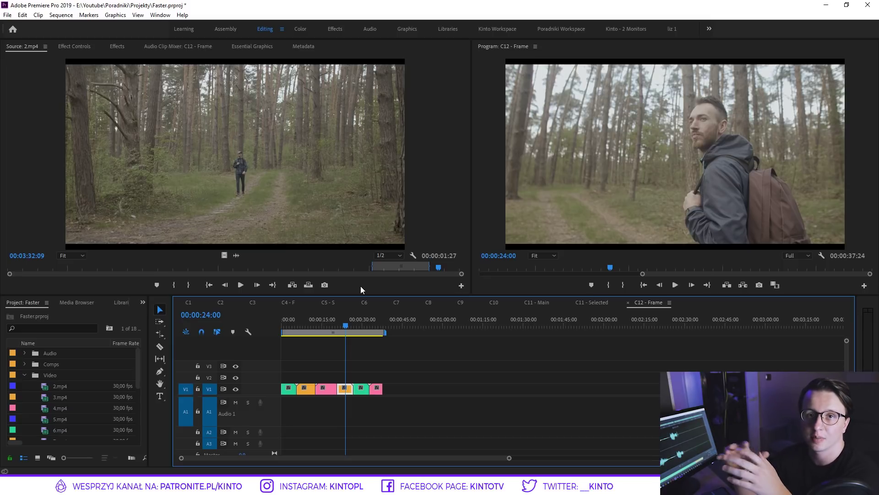
pyautogui.hotkey('ctrl', ',')
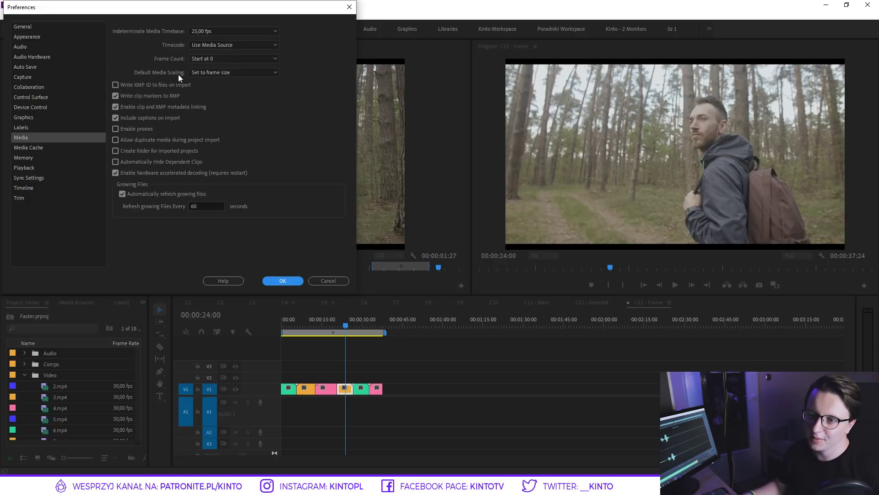
# Keep Default Media Scaling at Set to frame size and cancel the Preferences dialog
pyautogui.click(207, 74)
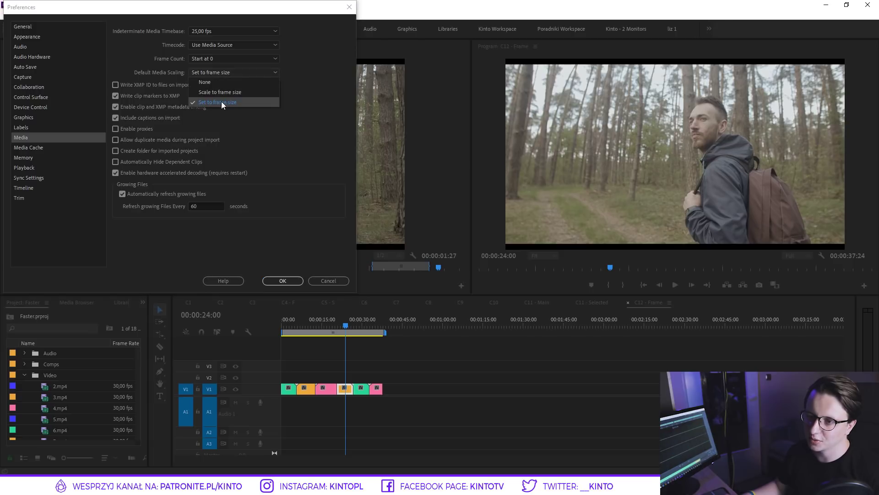
pyautogui.click(221, 103)
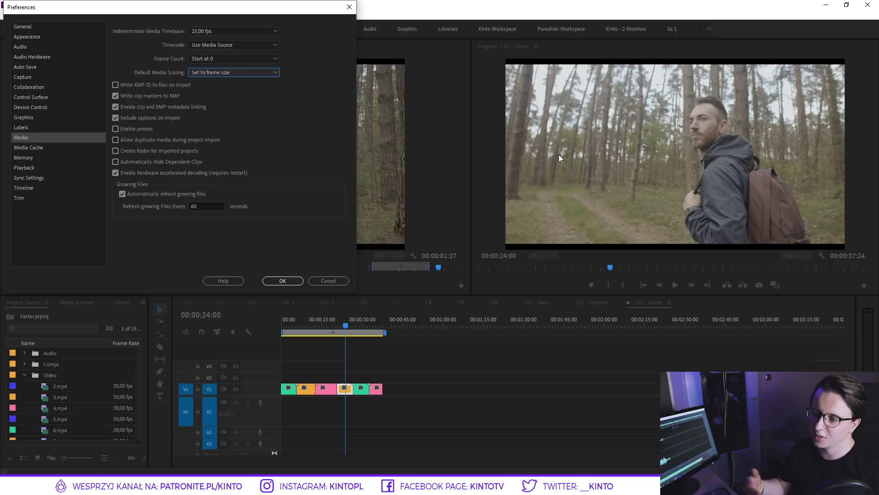
pyautogui.click(325, 281)
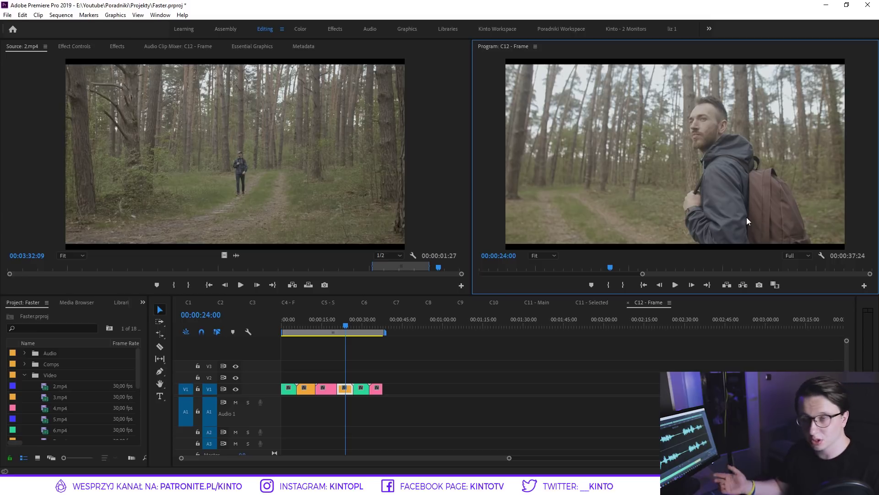
# Drop Program playback resolution to 1/4 and scrub the playhead to 00:00:21:08
pyautogui.click(797, 256)
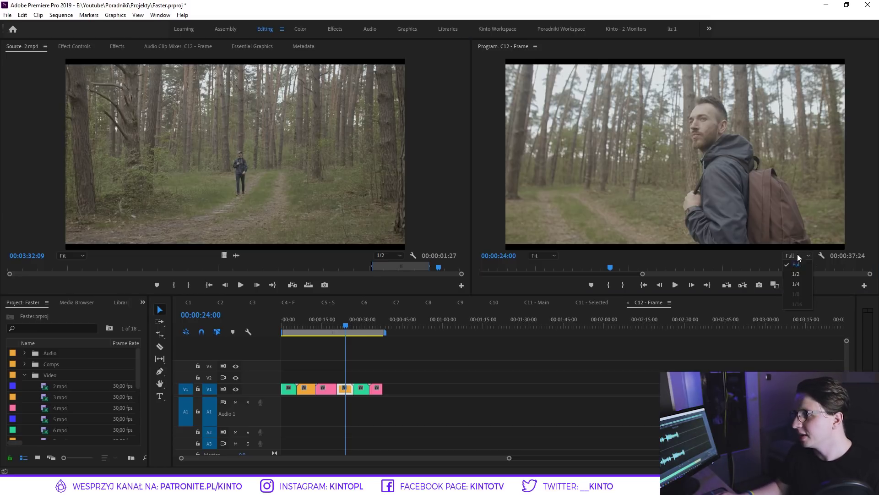
pyautogui.click(800, 283)
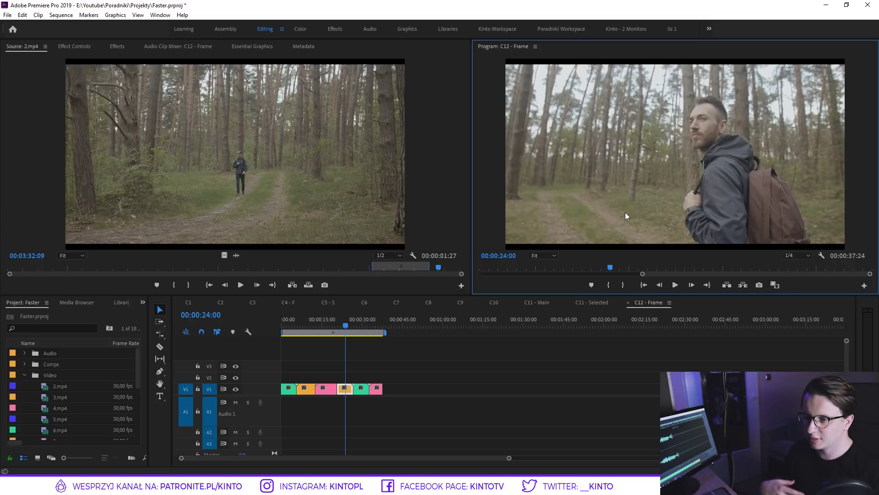
pyautogui.moveTo(328, 322)
pyautogui.mouseDown()
pyautogui.moveTo(319, 322)
pyautogui.moveTo(330, 320)
pyautogui.mouseUp()
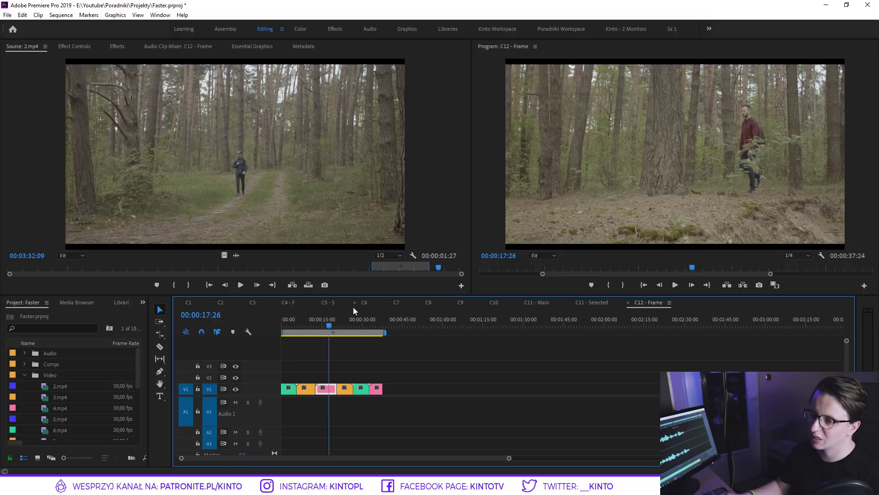
pyautogui.moveTo(330, 323); pyautogui.dragTo(339, 322)
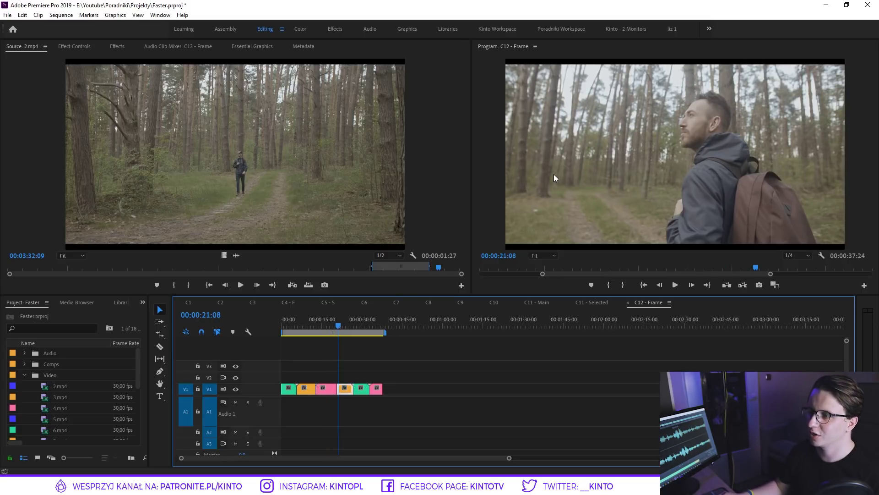
# Switch Program playback to Full resolution, then back to 1/4
pyautogui.click(808, 256)
pyautogui.click(801, 268)
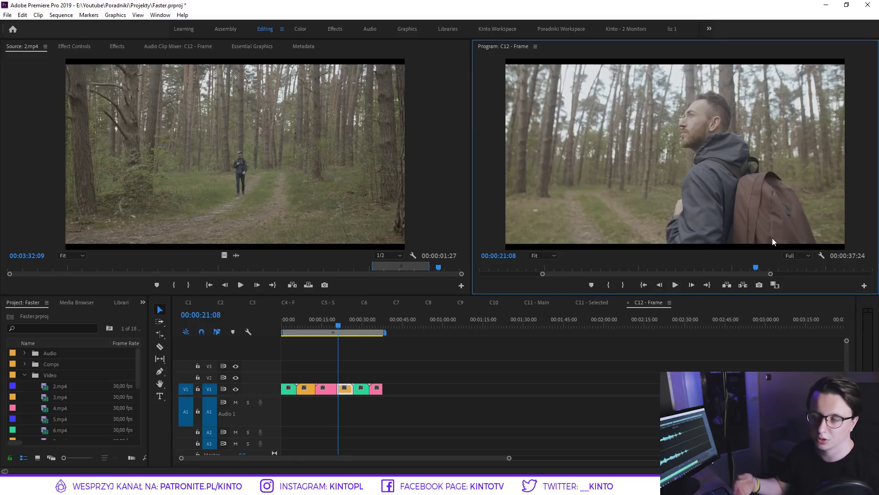
pyautogui.click(792, 256)
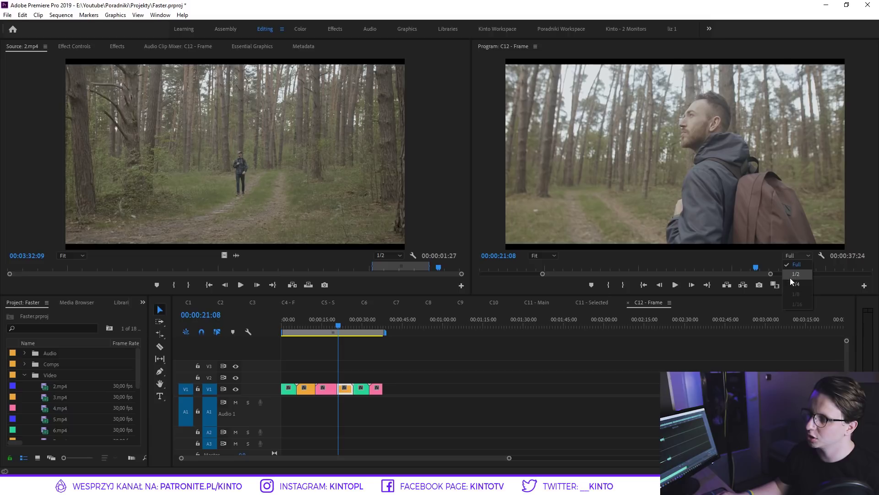
pyautogui.click(795, 284)
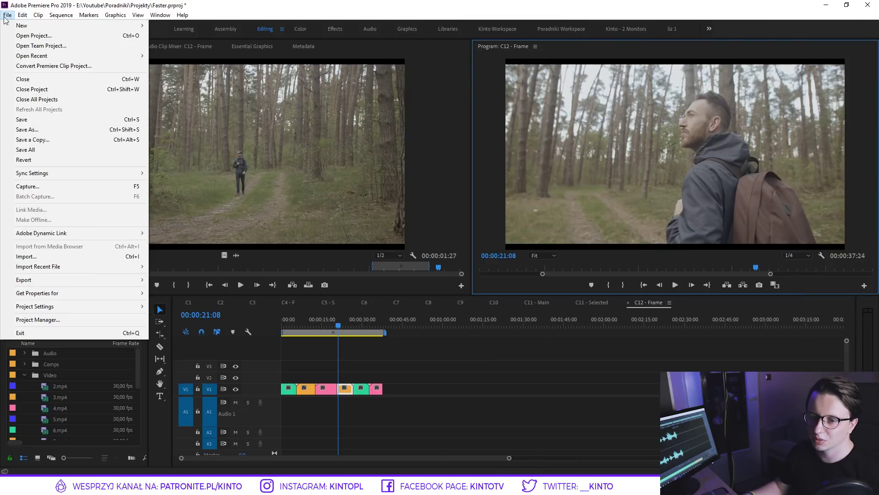
pyautogui.moveTo(93, 279)
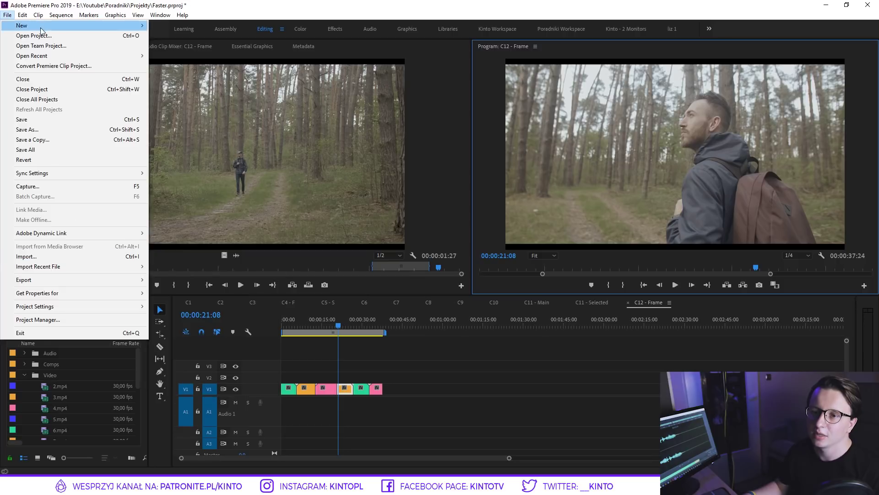
pyautogui.moveTo(23, 15)
pyautogui.moveTo(83, 293)
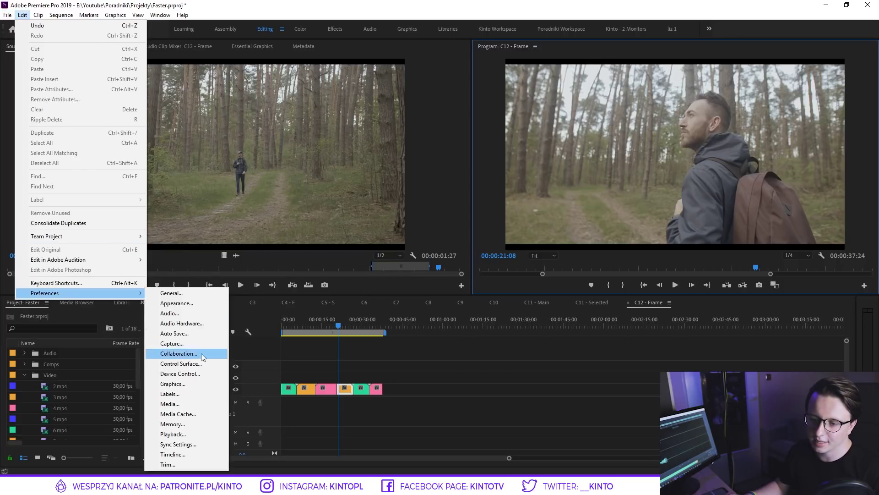
pyautogui.click(189, 424)
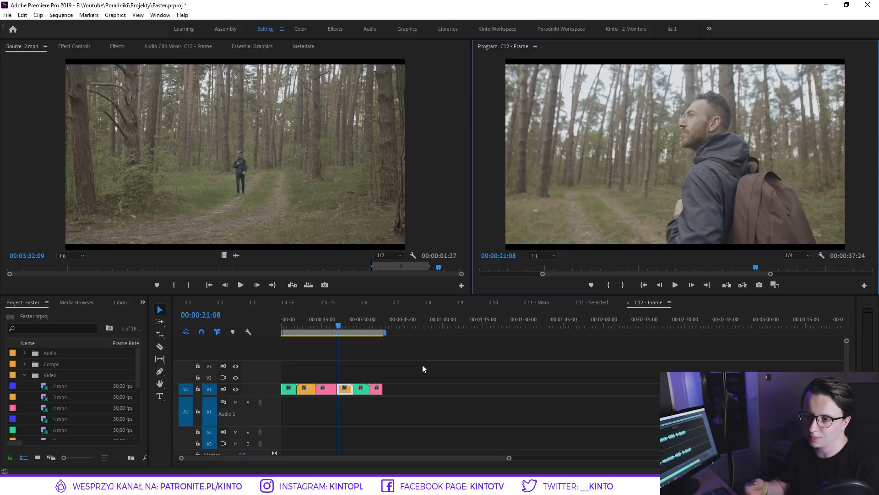
pyautogui.hotkey('ctrl', ',')
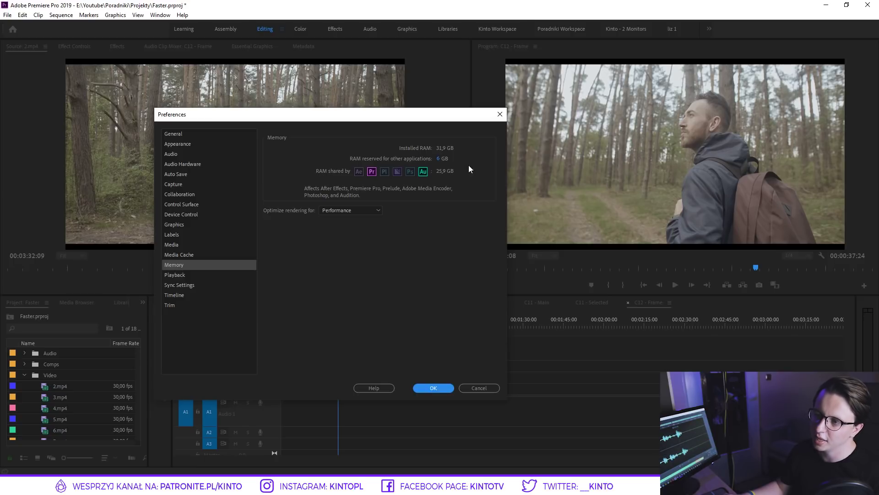
pyautogui.click(439, 158)
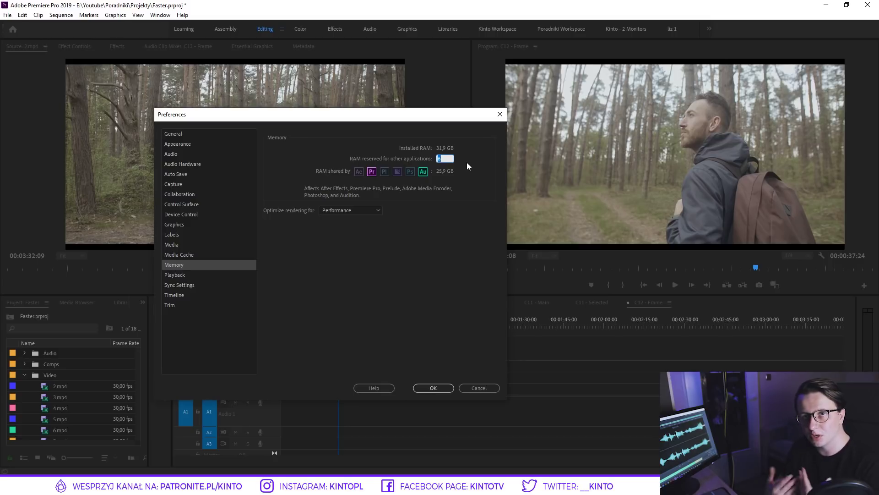
pyautogui.press('Return')
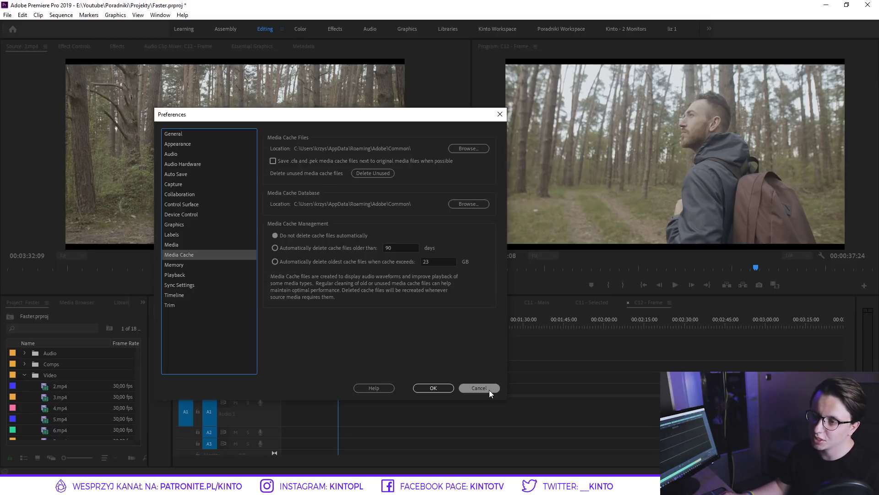
pyautogui.click(170, 245)
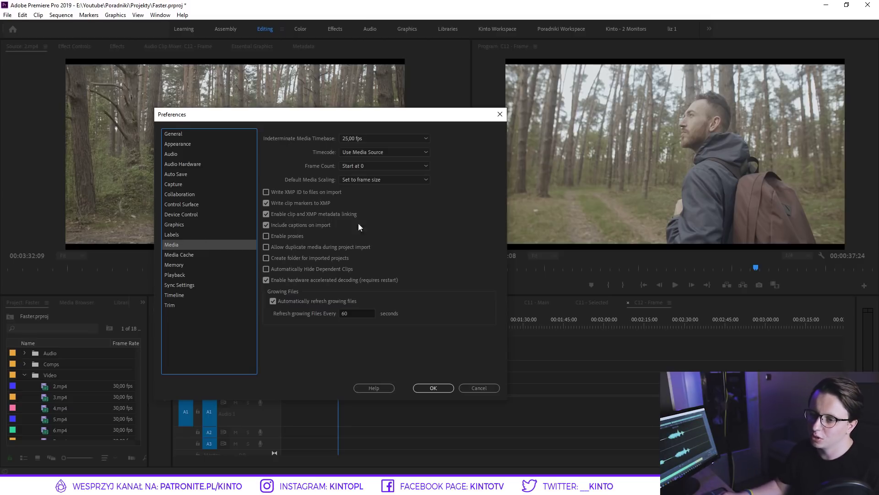
pyautogui.click(208, 255)
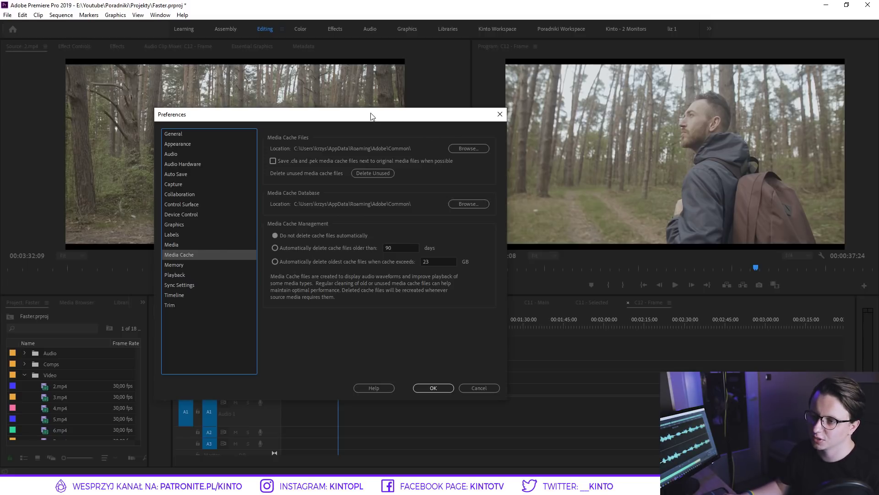
pyautogui.moveTo(372, 116); pyautogui.dragTo(429, 134)
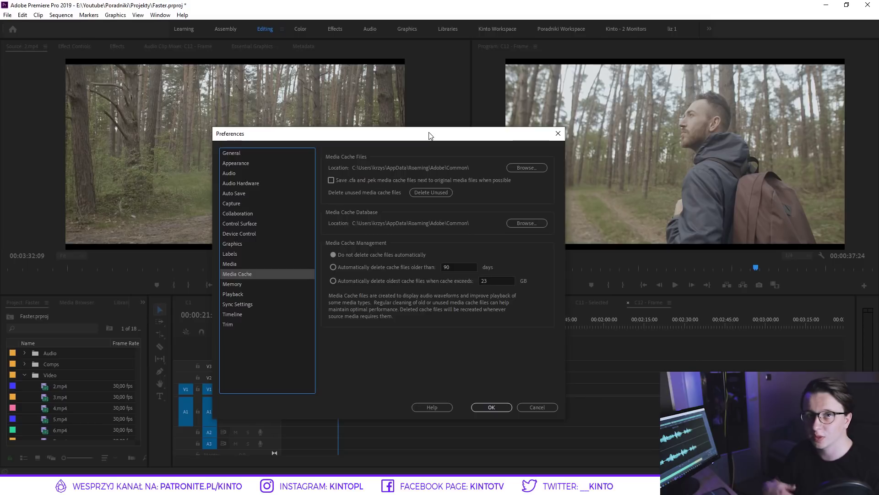
pyautogui.click(557, 134)
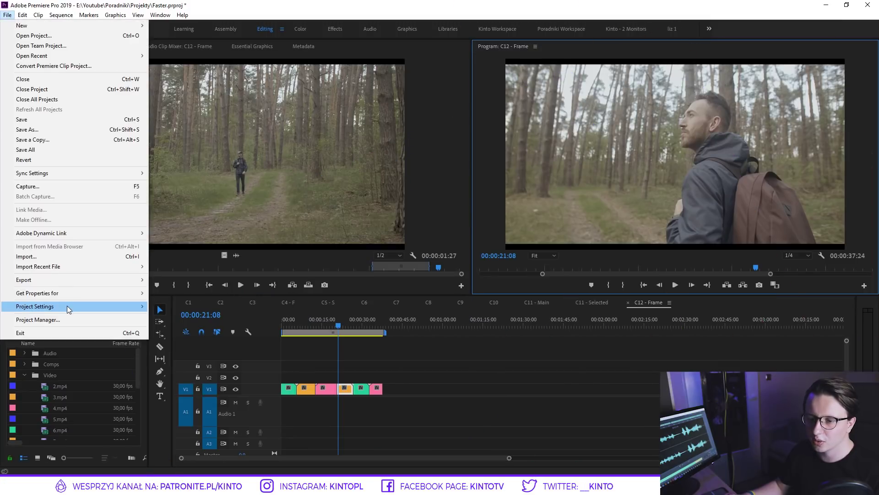
# Open Project Settings > General and keep the renderer at Mercury Playback Engine GPU Acceleration (CUDA)
pyautogui.moveTo(67, 306)
pyautogui.click(183, 306)
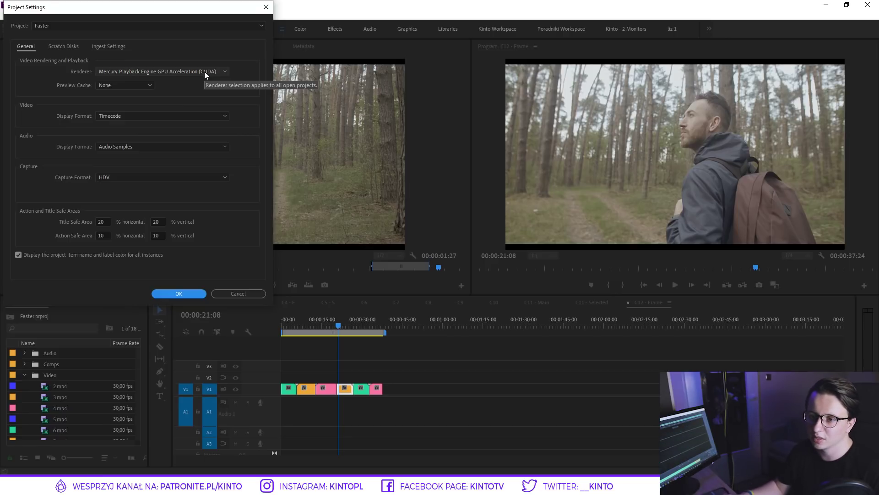
pyautogui.click(204, 72)
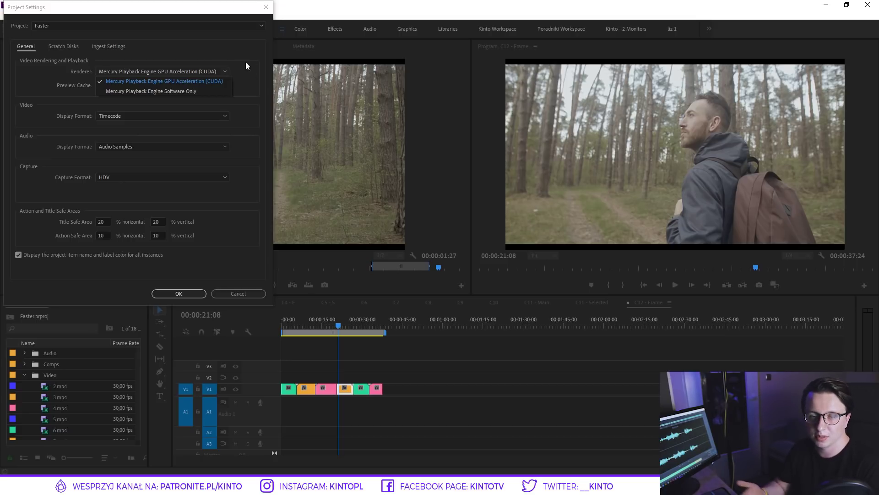
pyautogui.click(246, 63)
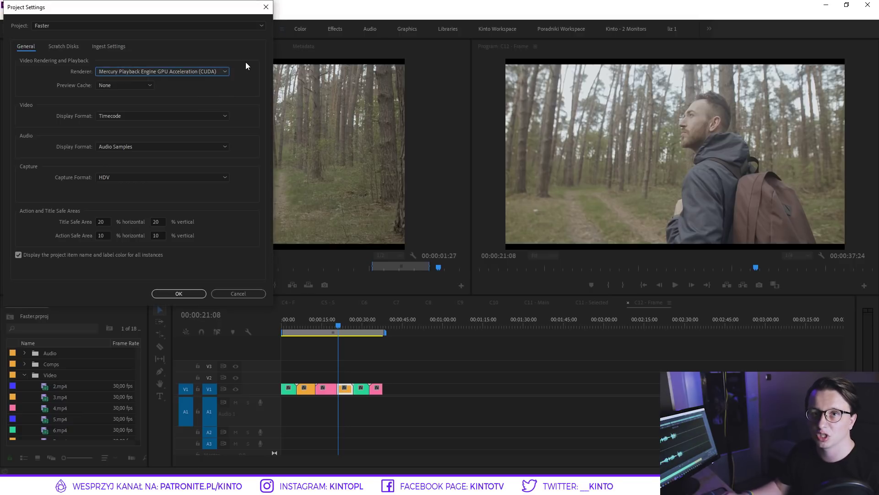